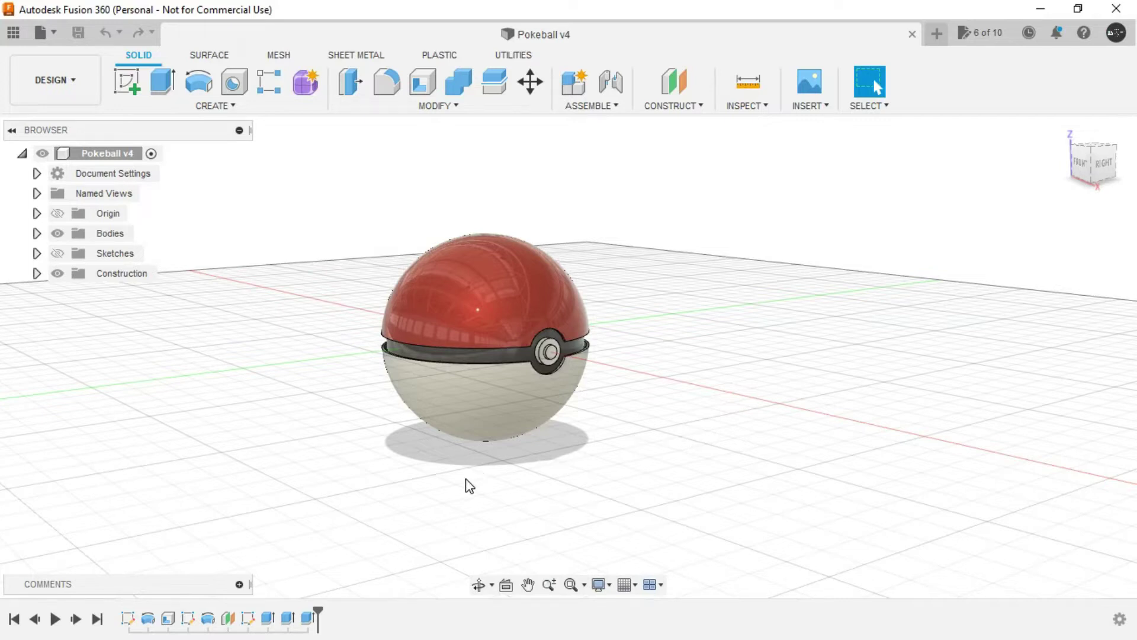
Create a new design and start a sketch on the vertical front plane
mouse_move(469, 486)
shift+middle_down()
mouse_move(541, 454)
mouse_move(487, 498)
mouse_move(469, 497)
shift+middle_up()
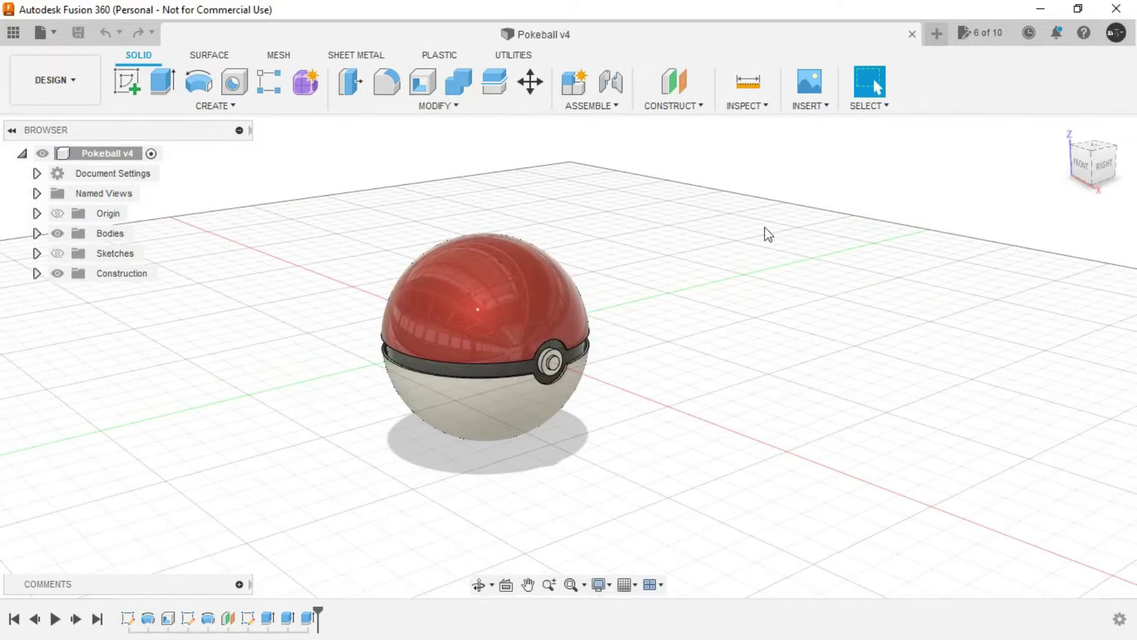
click(936, 33)
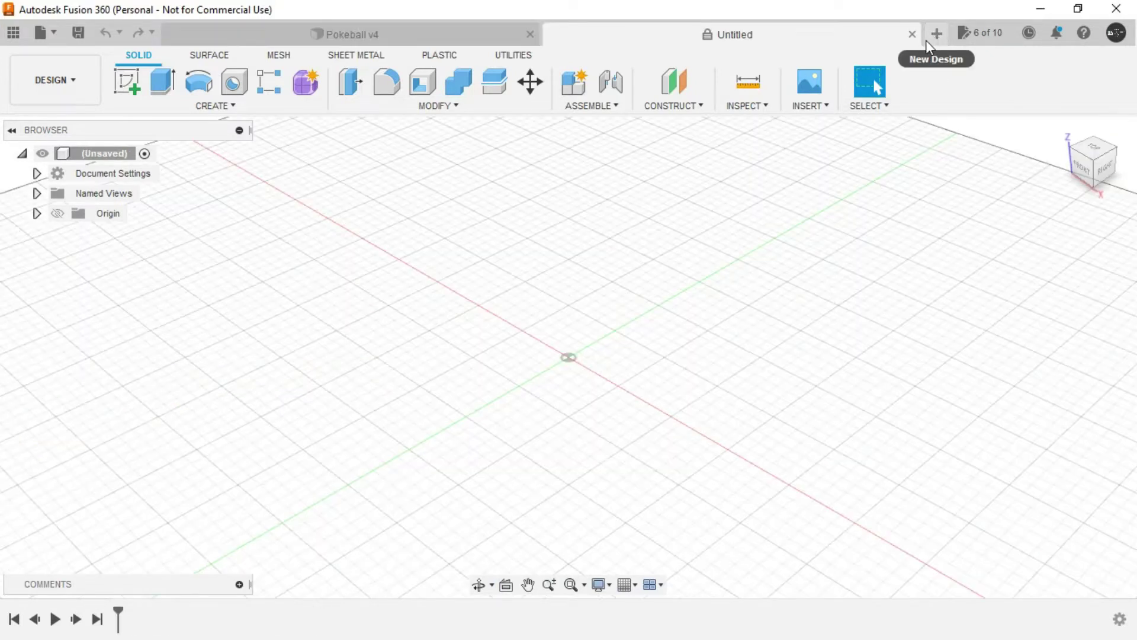
click(130, 84)
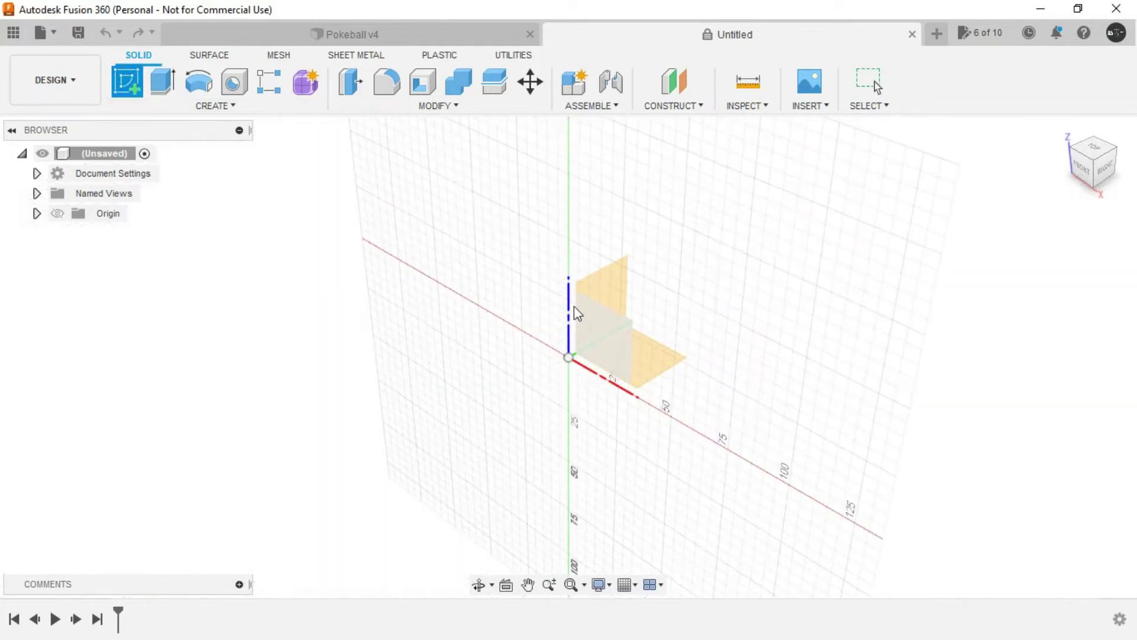
click(591, 339)
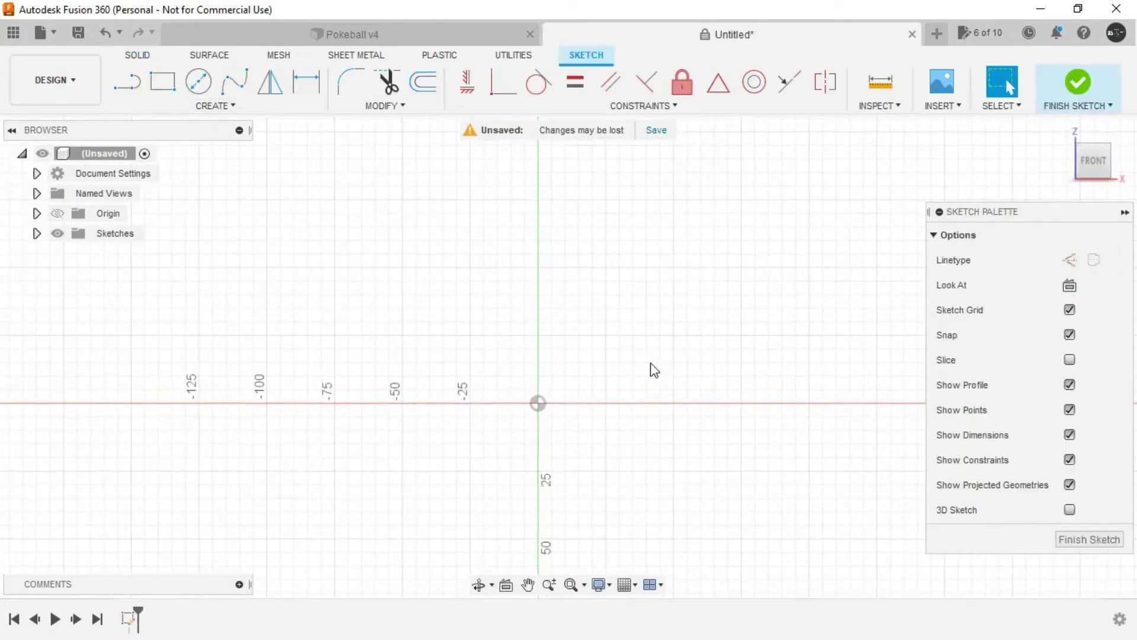
Sketch a circle about 98.5 mm in diameter centred on the origin
mouse_move(654, 369)
middle_down()
mouse_move(594, 353)
mouse_move(603, 346)
middle_up()
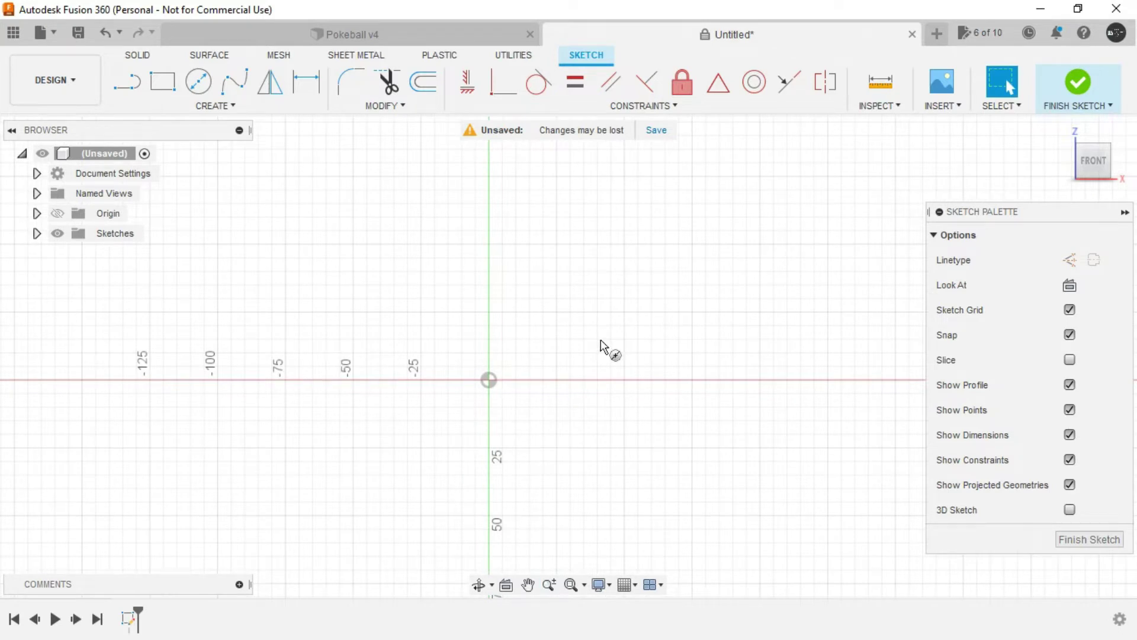
key(c)
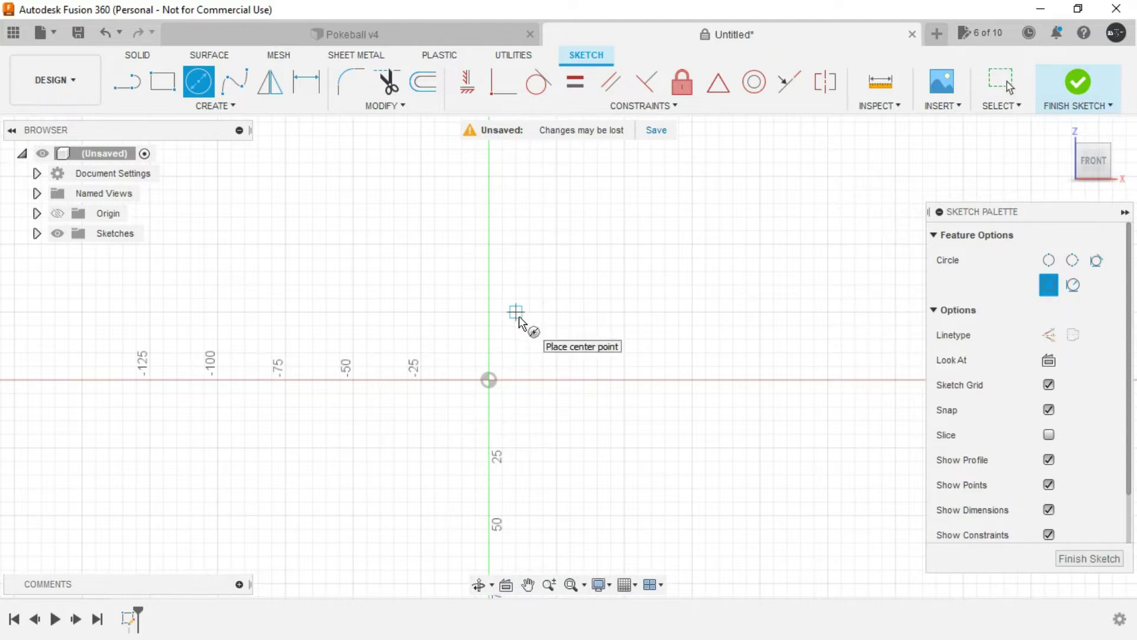
click(496, 382)
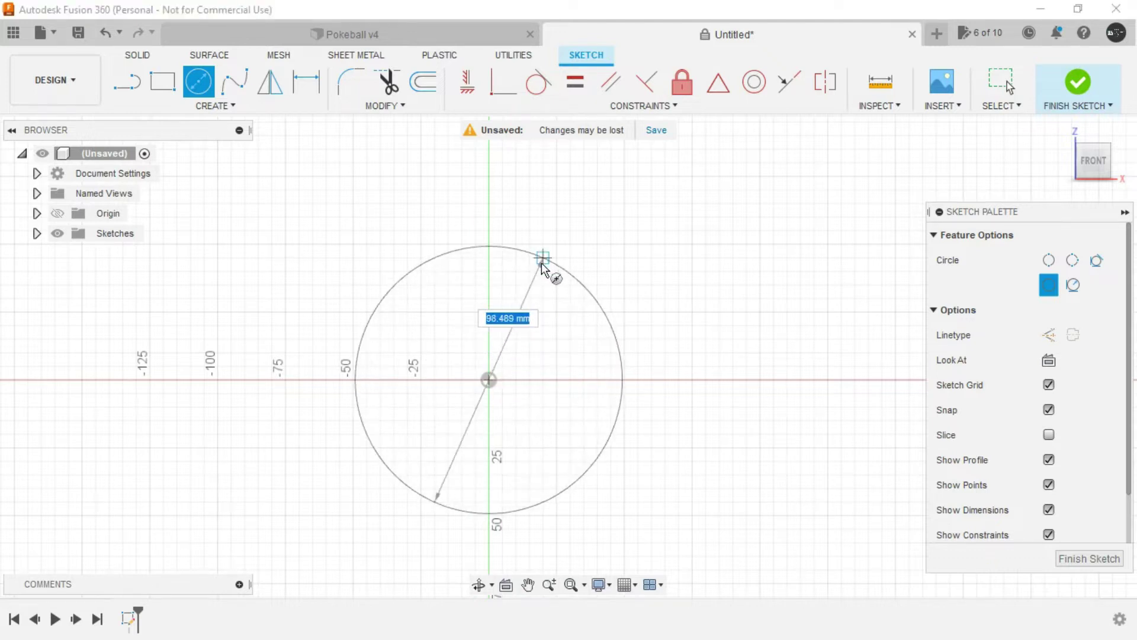
click(544, 268)
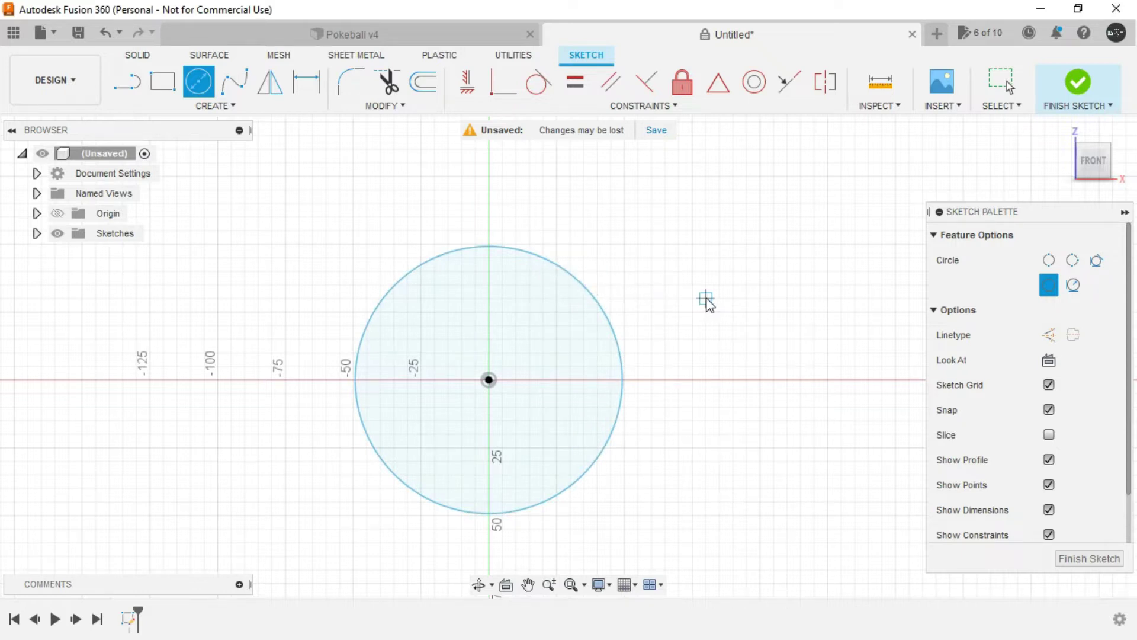
Draw a vertical line through the circle's centre, extending past the circle at both ends
key(l)
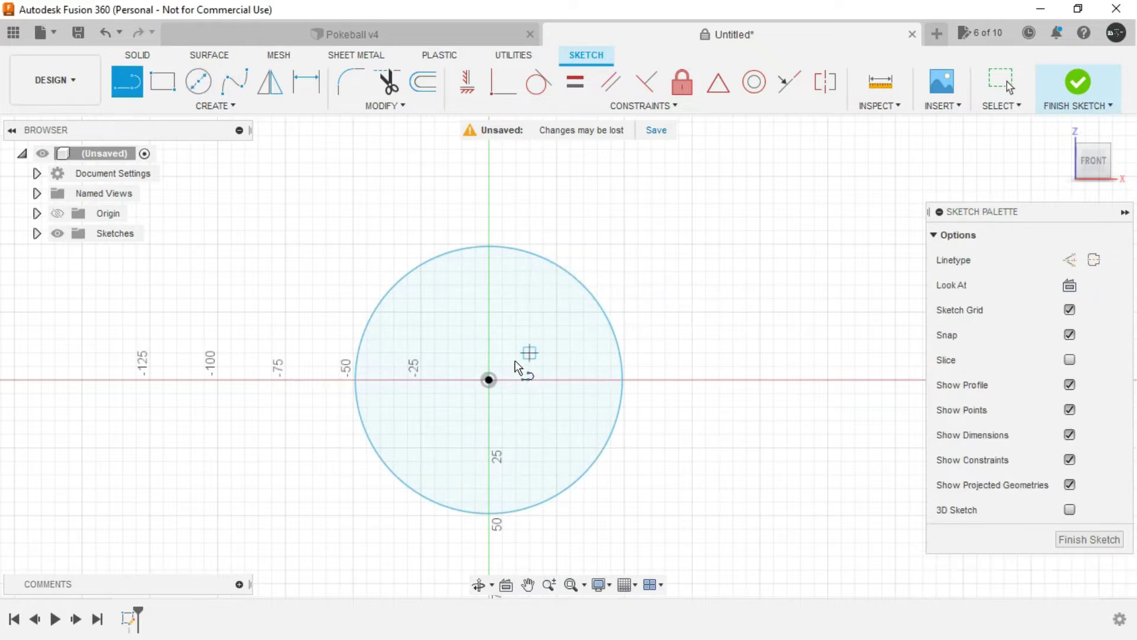
click(488, 217)
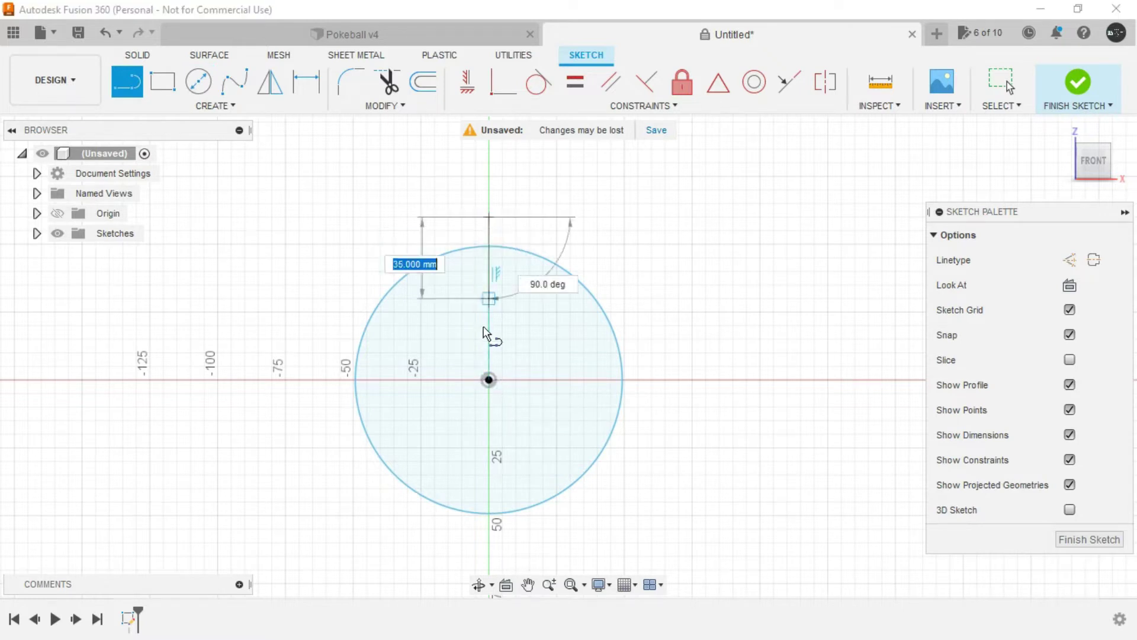
click(491, 542)
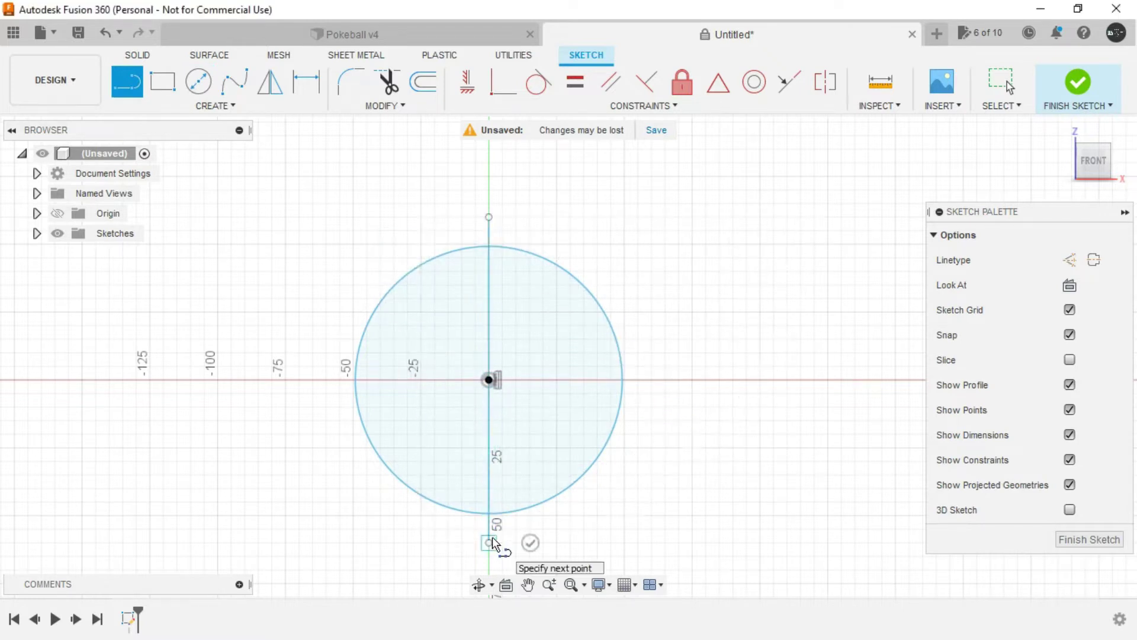
key(Escape)
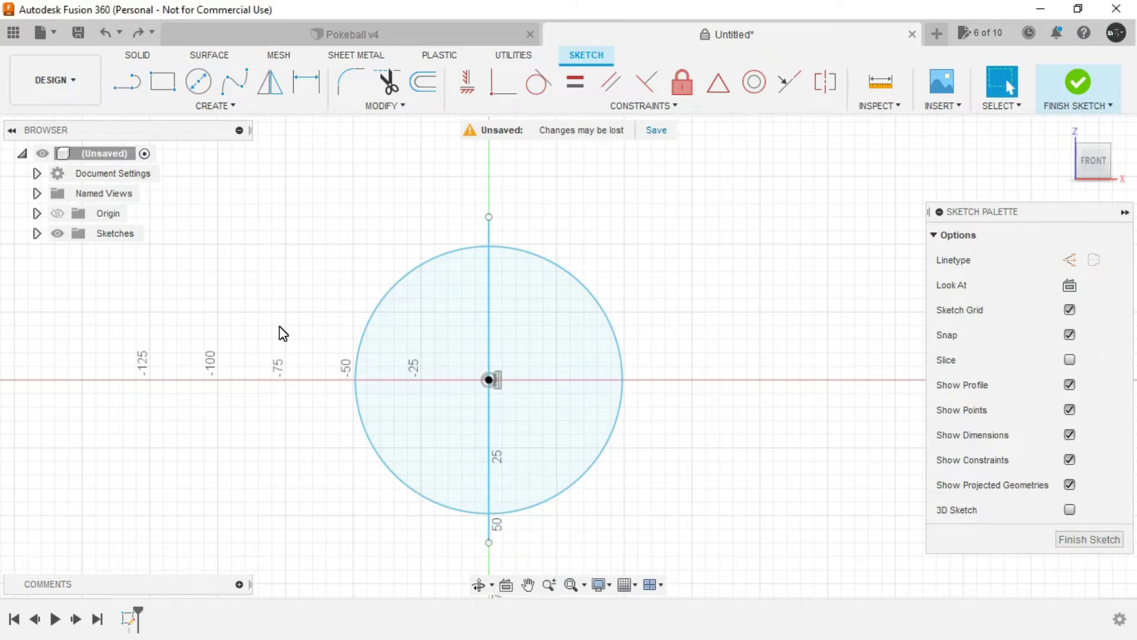
Sketch a center rectangle about 113.4 by 6.6 mm at the origin, extending past both sides of the circle, and finish the sketch
key(r)
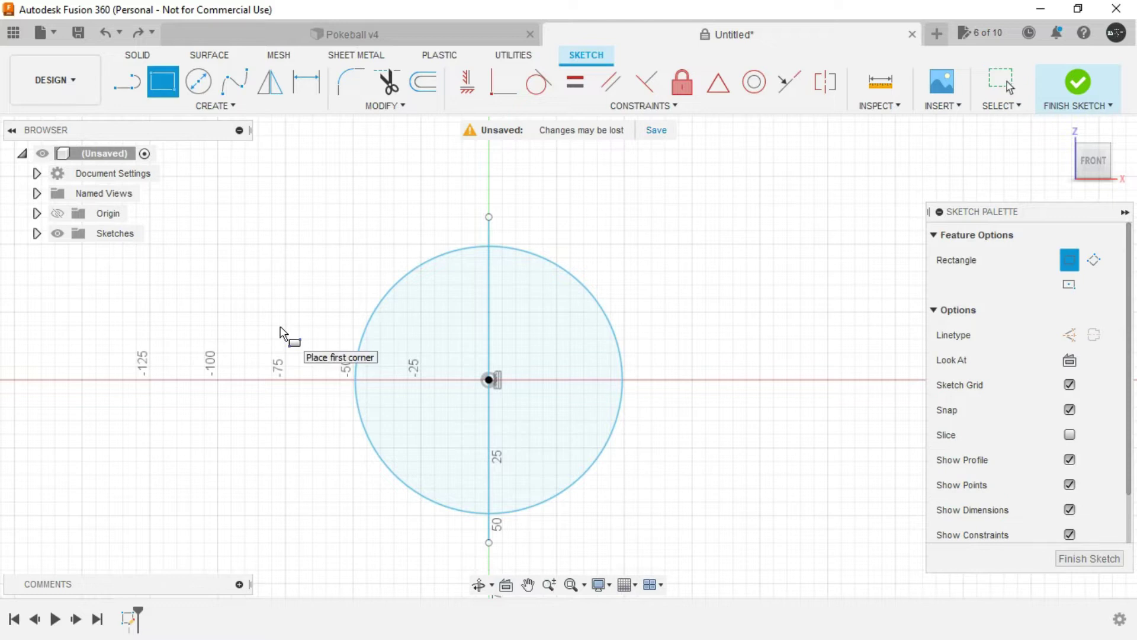
click(272, 325)
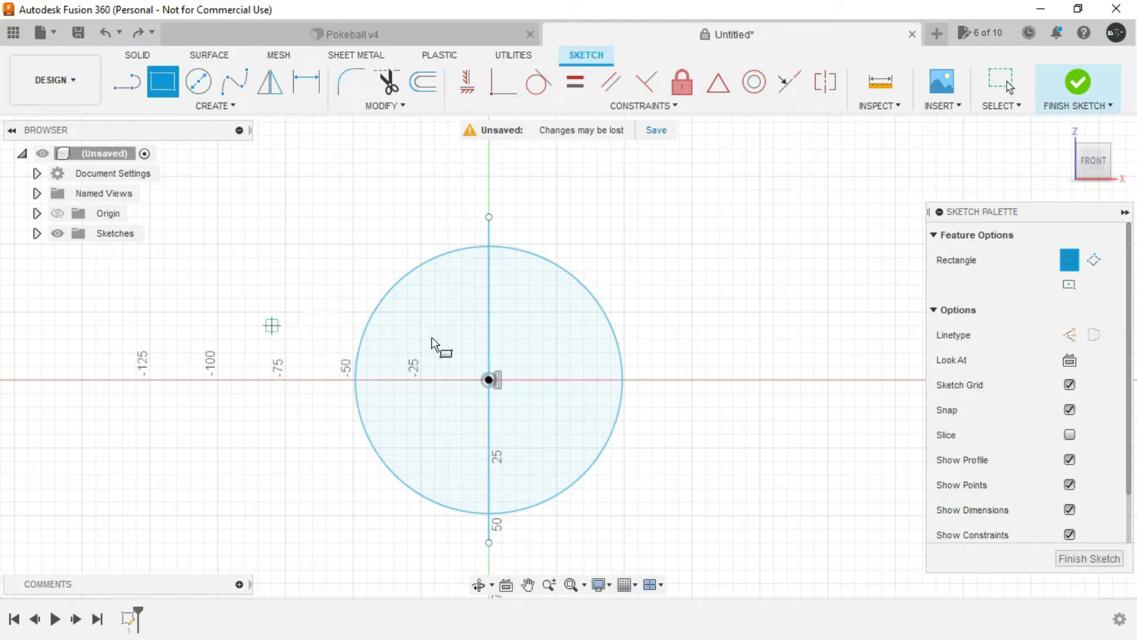
click(1069, 285)
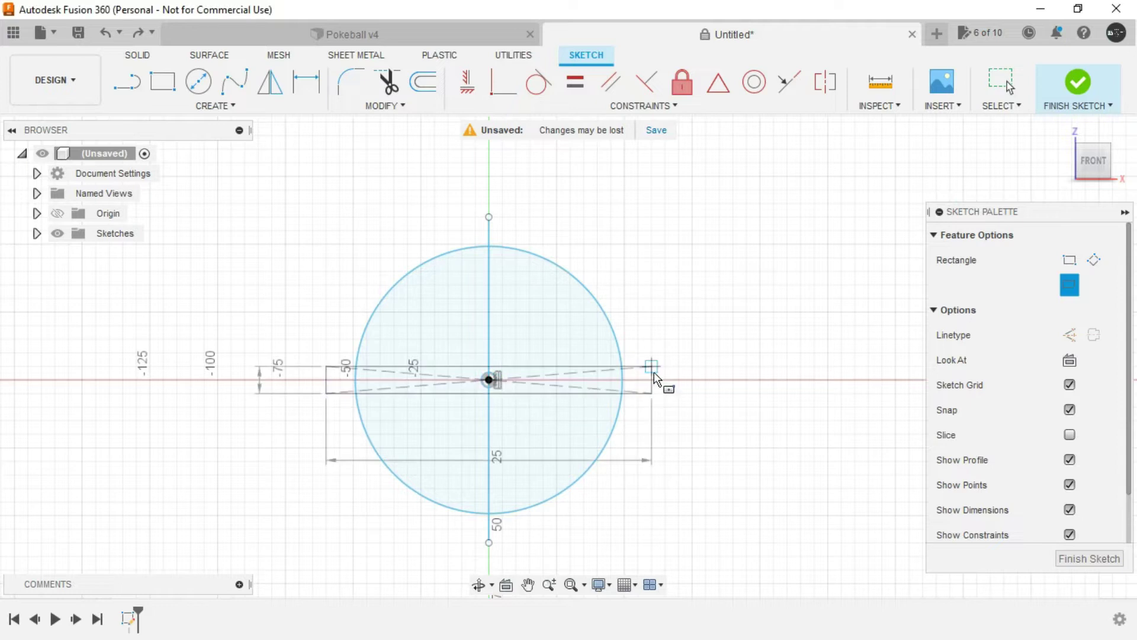
scroll(657, 382, up, 2)
scroll(652, 382, up, 1)
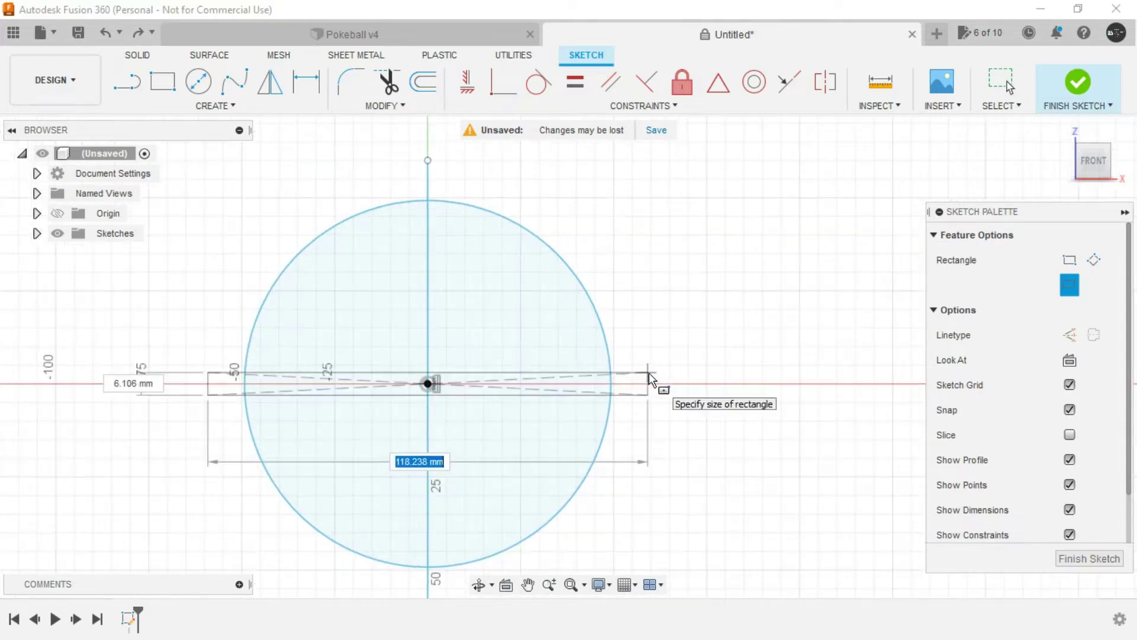
scroll(651, 380, up, 1)
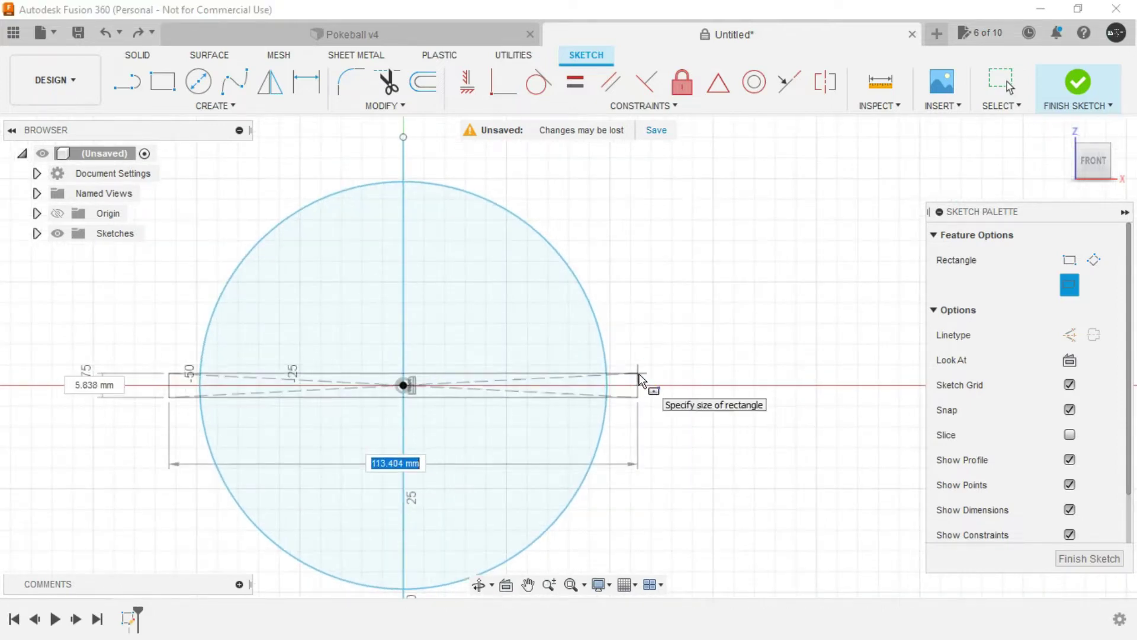
scroll(642, 379, up, 1)
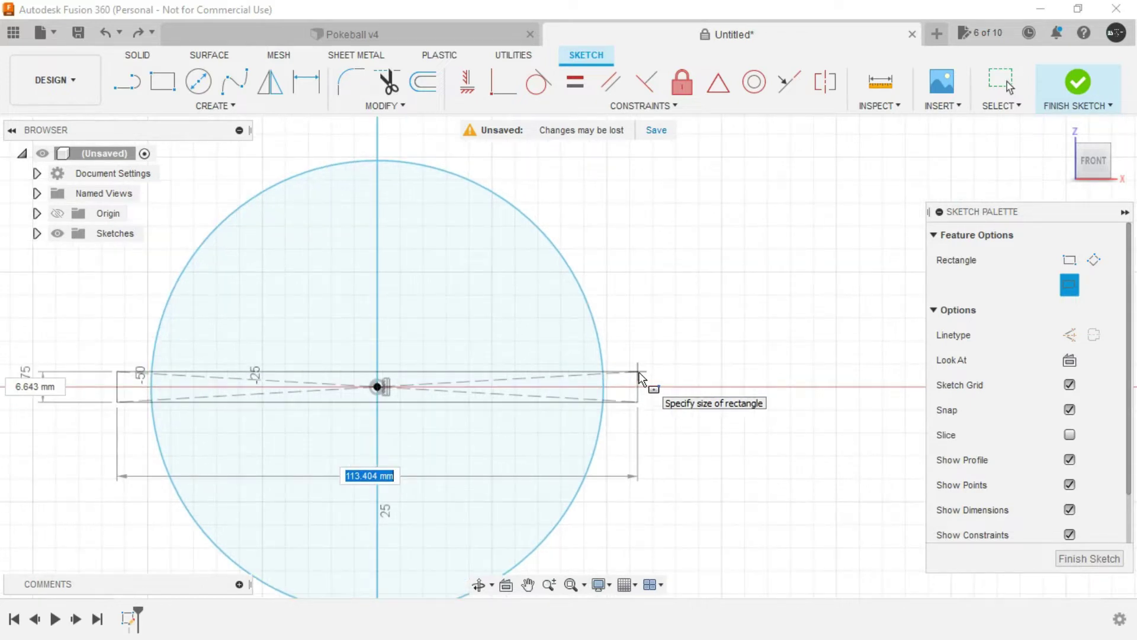
click(640, 378)
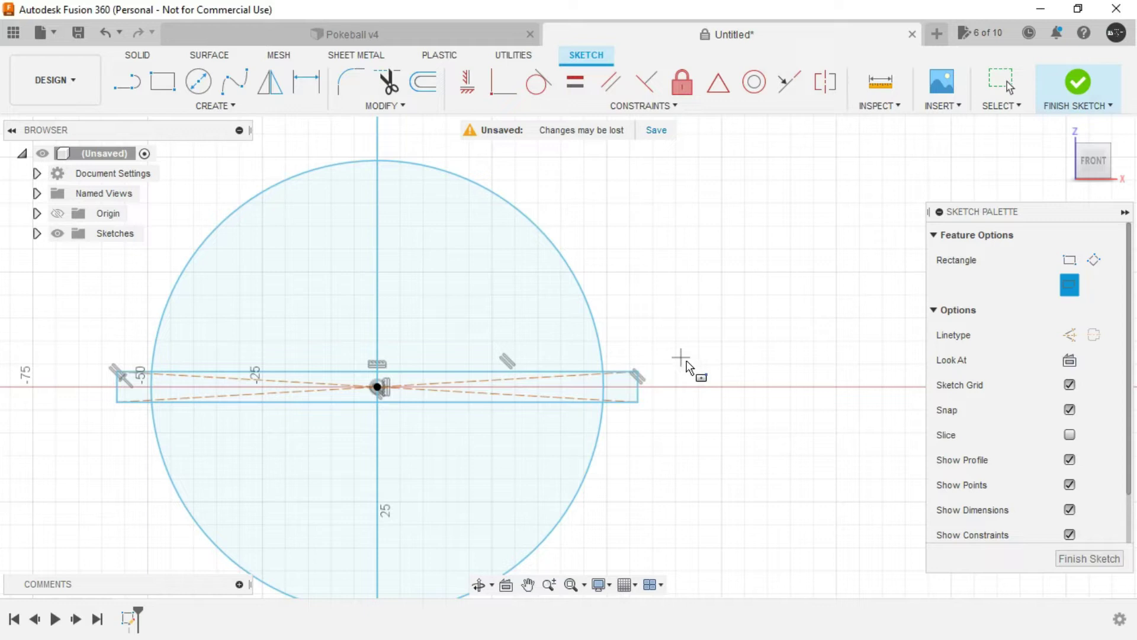
click(1080, 558)
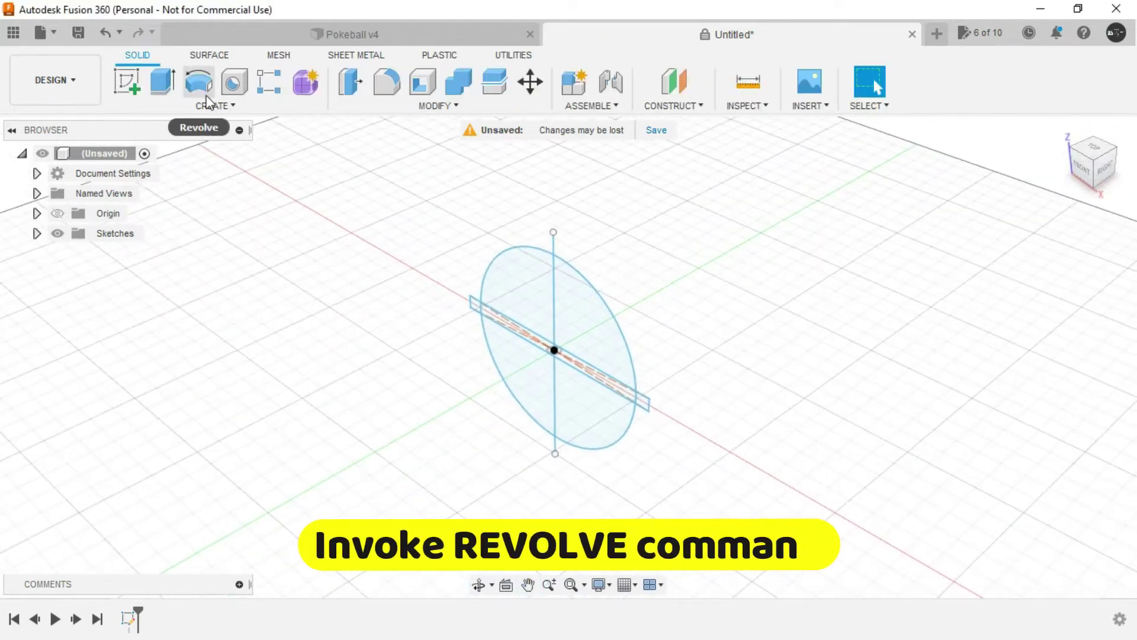
Revolve the upper and lower quarter-circle profiles on one side of the vertical line 360 degrees around that line as new bodies
click(211, 105)
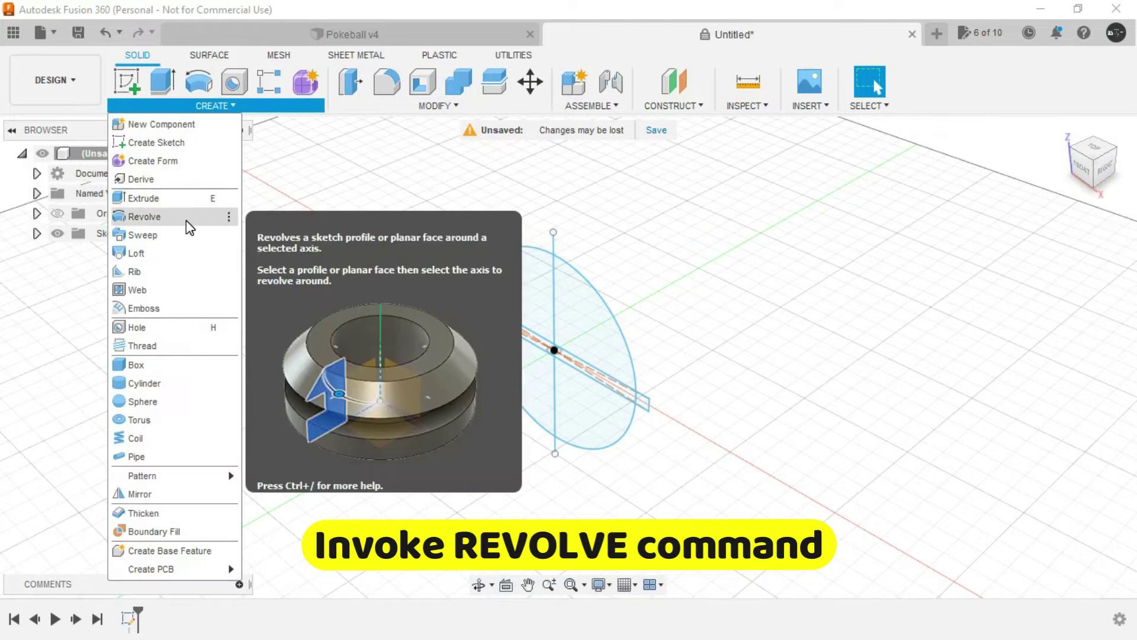
click(186, 221)
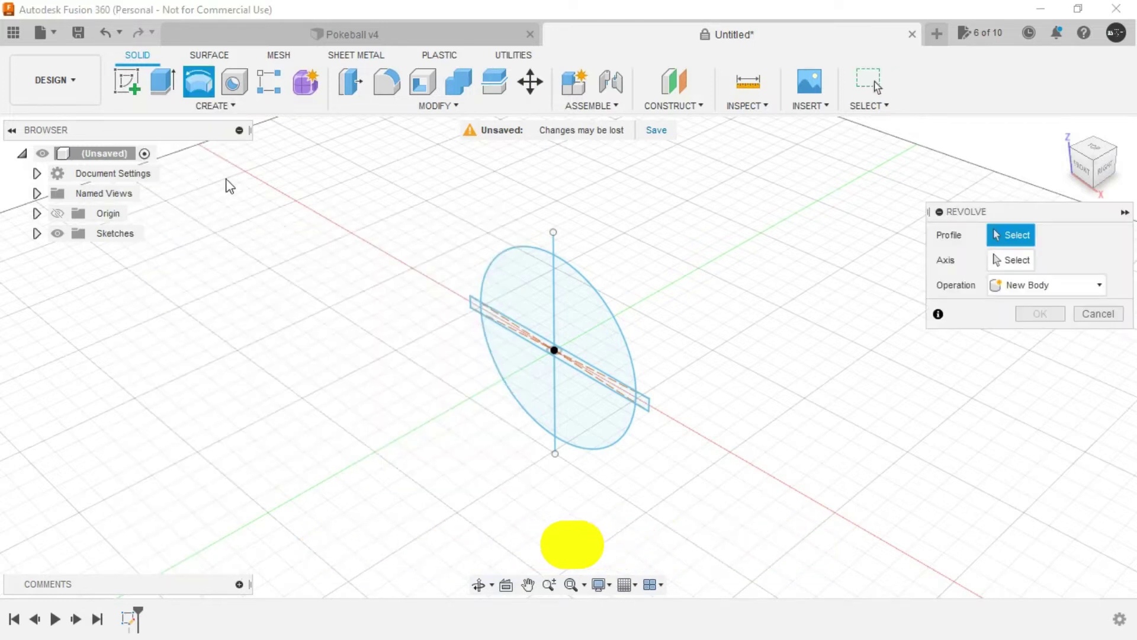
click(581, 320)
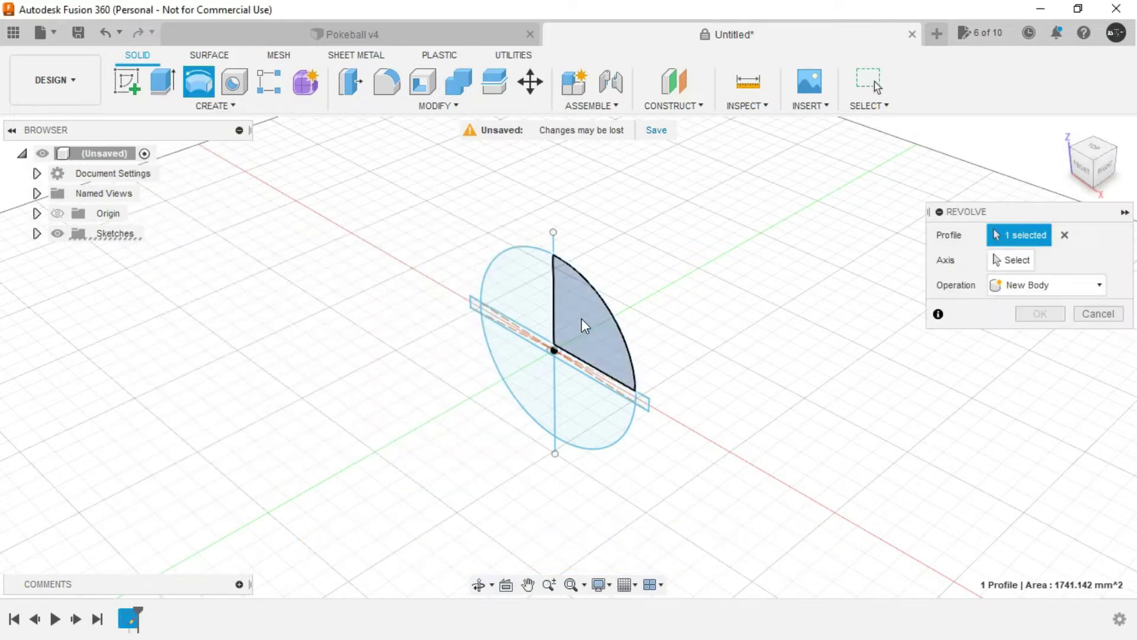
click(575, 415)
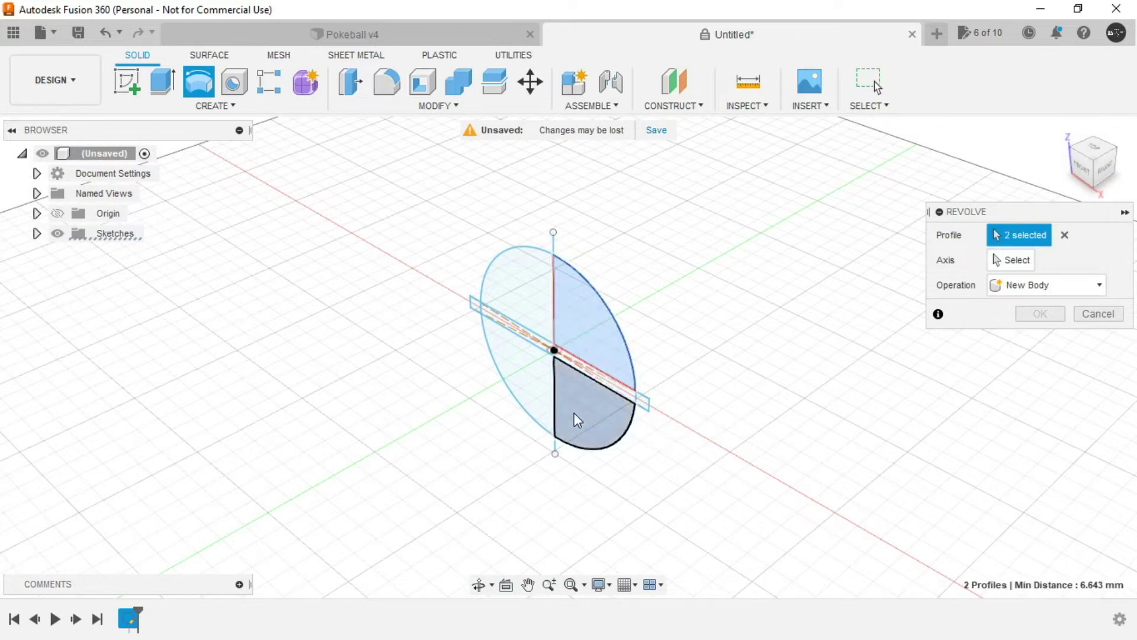
click(1016, 259)
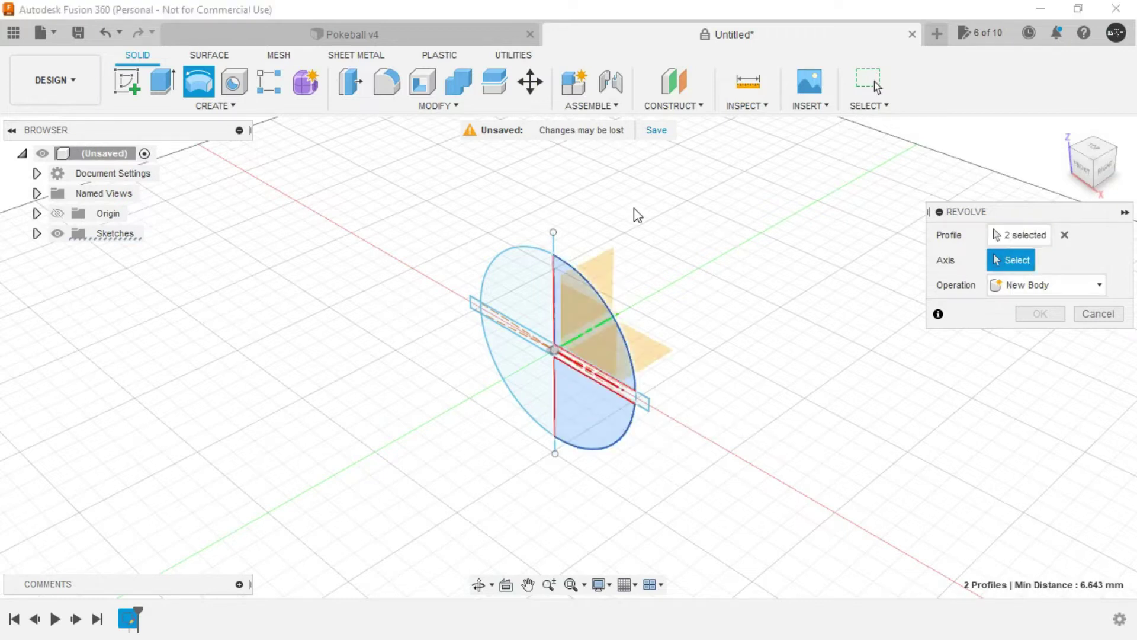
click(553, 244)
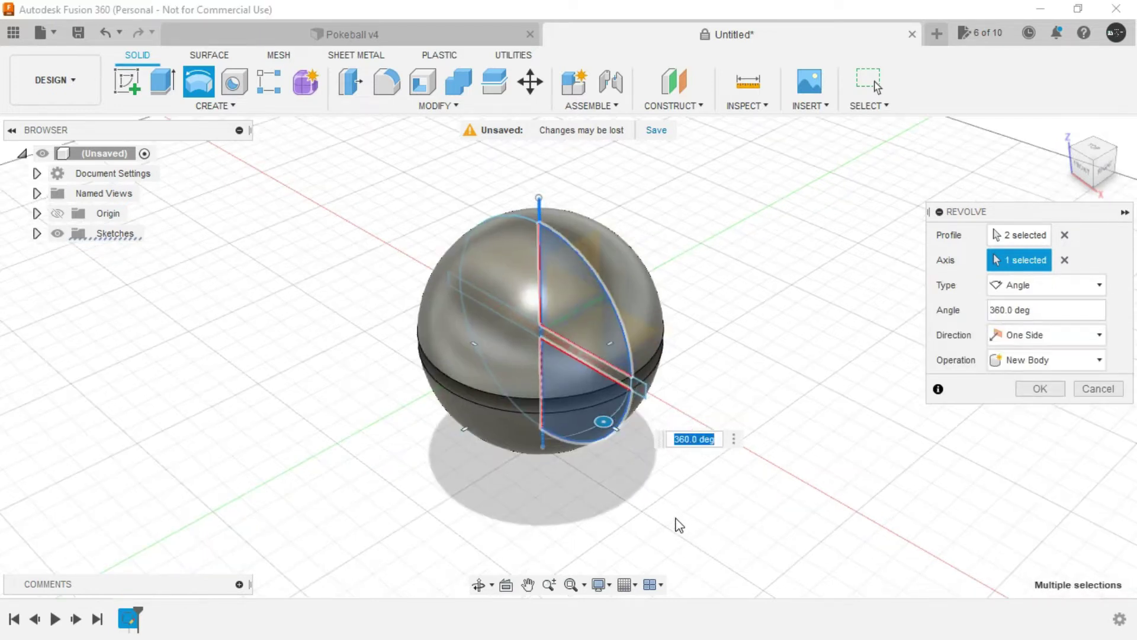
click(1042, 389)
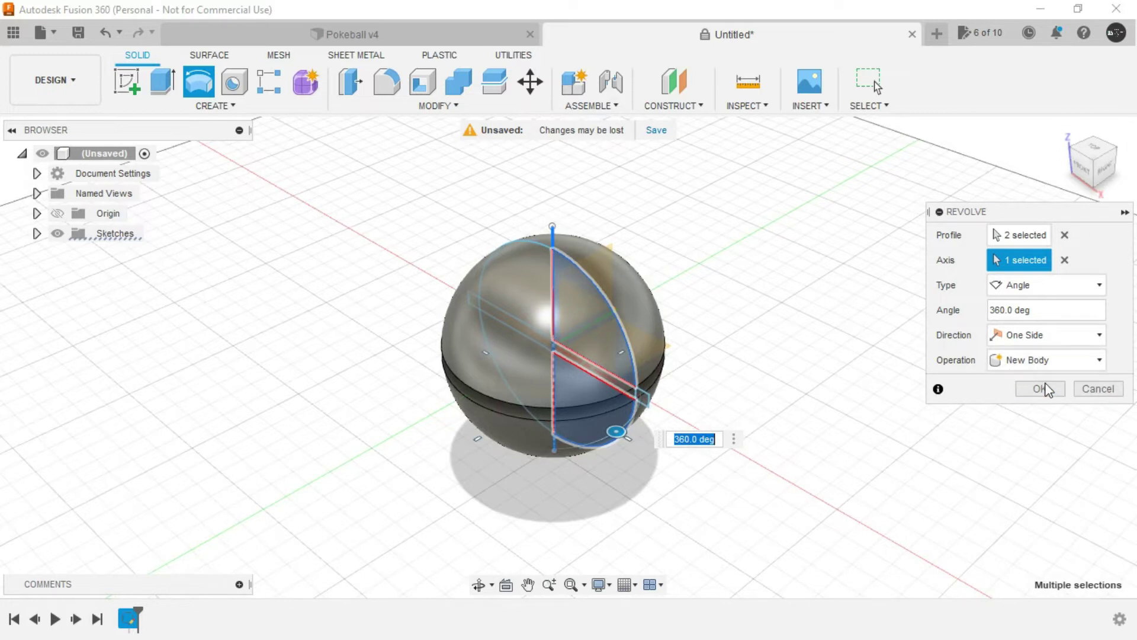
click(1042, 389)
Examine the two revolved half-sphere bodies and compare them with the finished Pokeball v4 design
shift+middle_drag(640, 481, 705, 462)
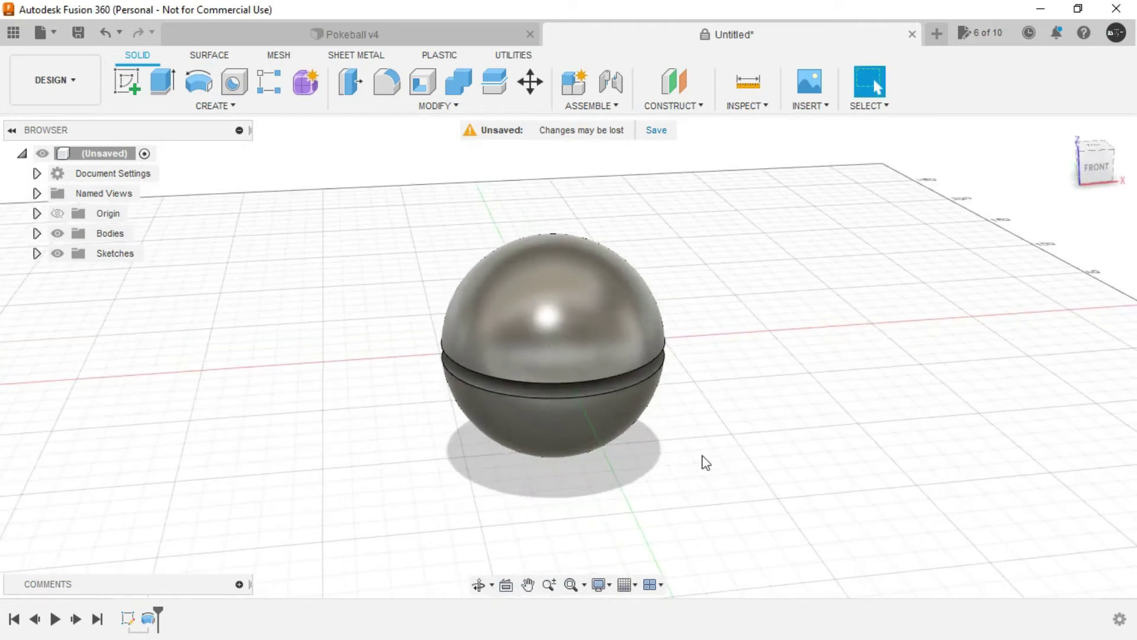
click(36, 233)
click(136, 259)
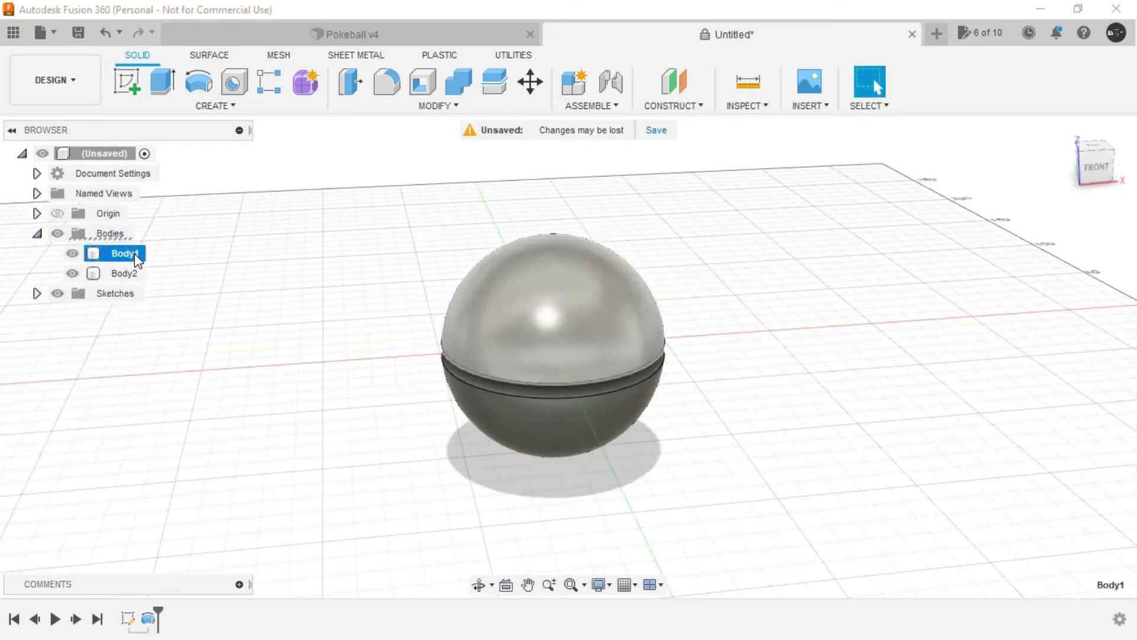
shift+middle_drag(286, 336, 145, 286)
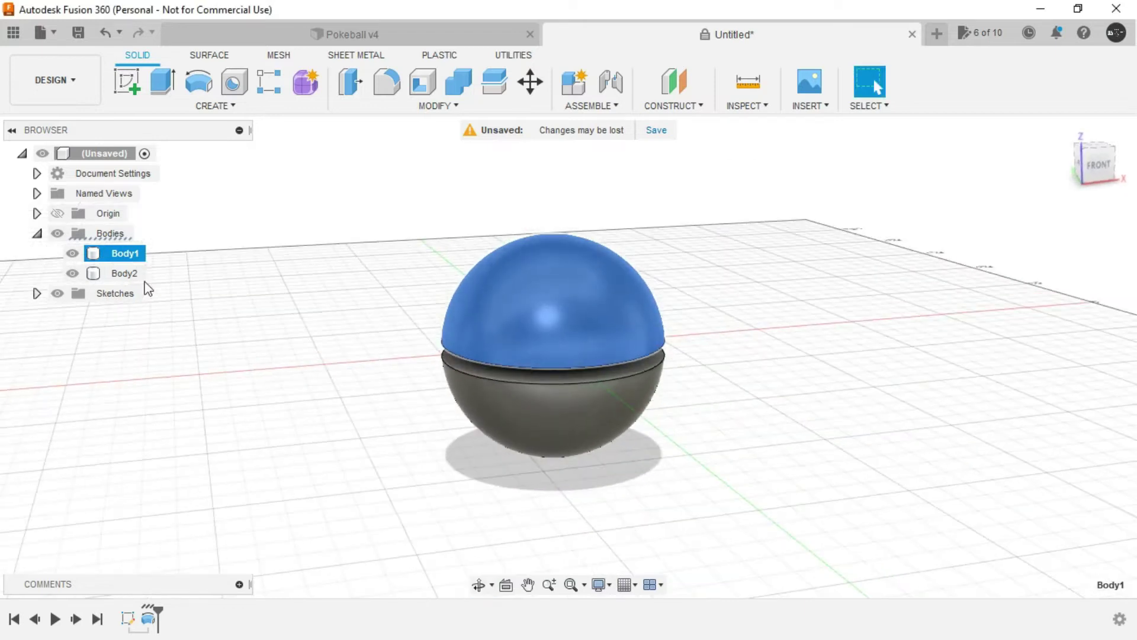
click(123, 275)
click(303, 403)
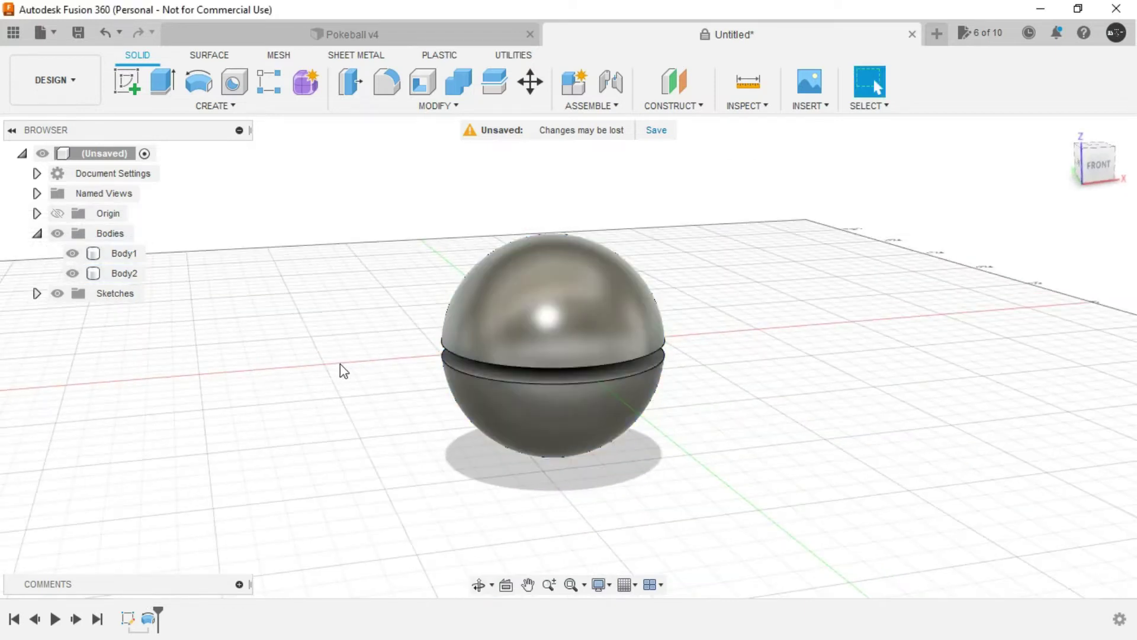
shift+middle_drag(340, 368, 361, 162)
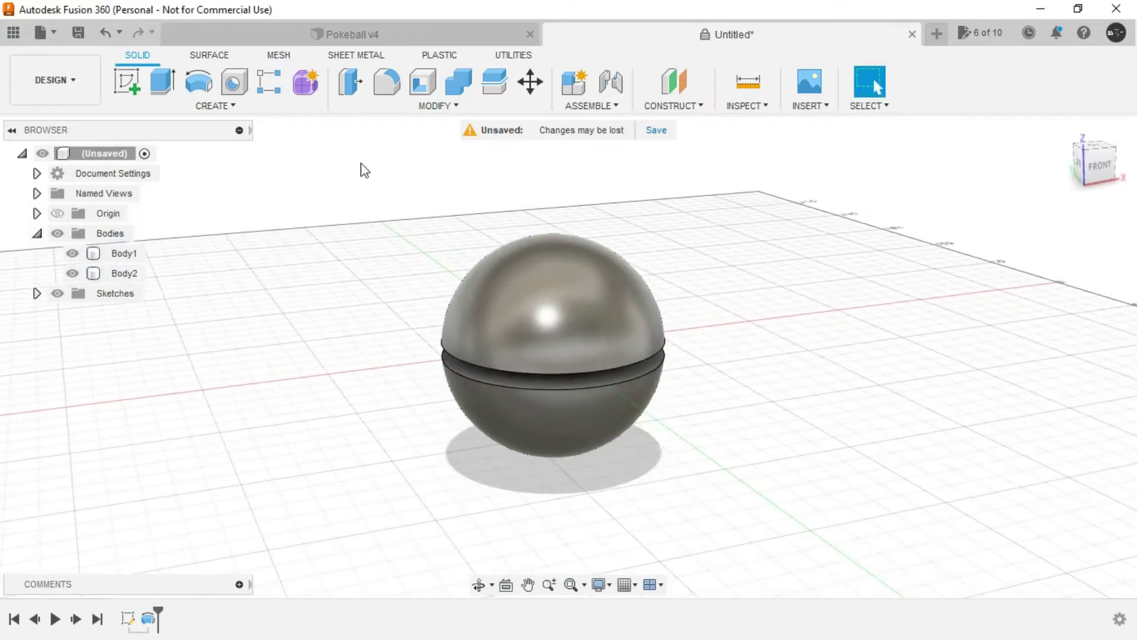
click(402, 39)
scroll(464, 363, up, 4)
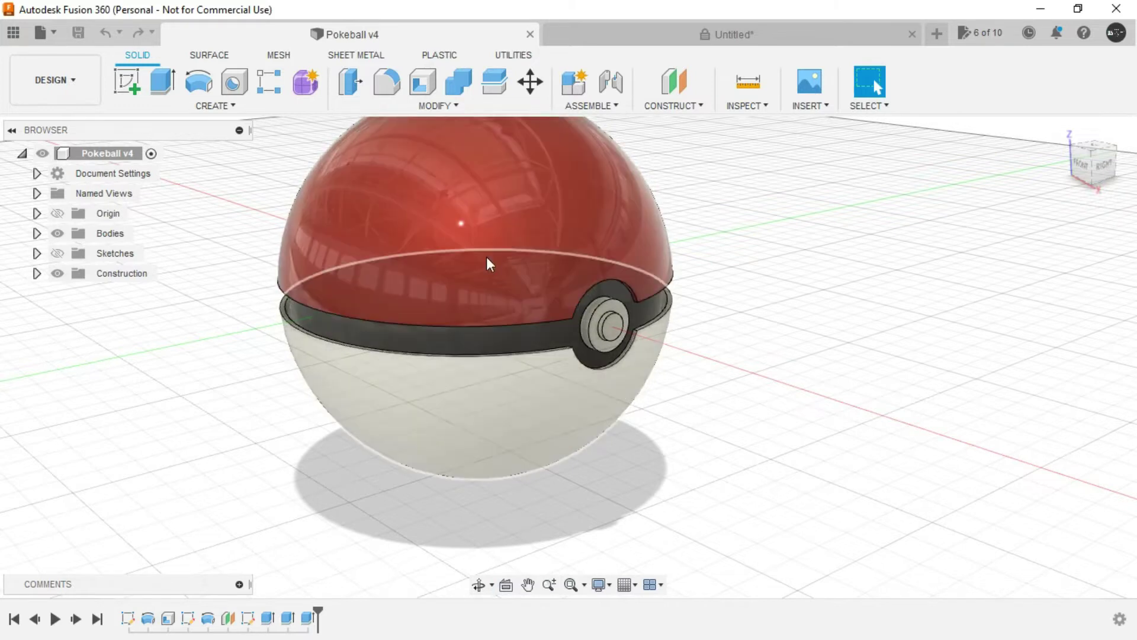
click(668, 43)
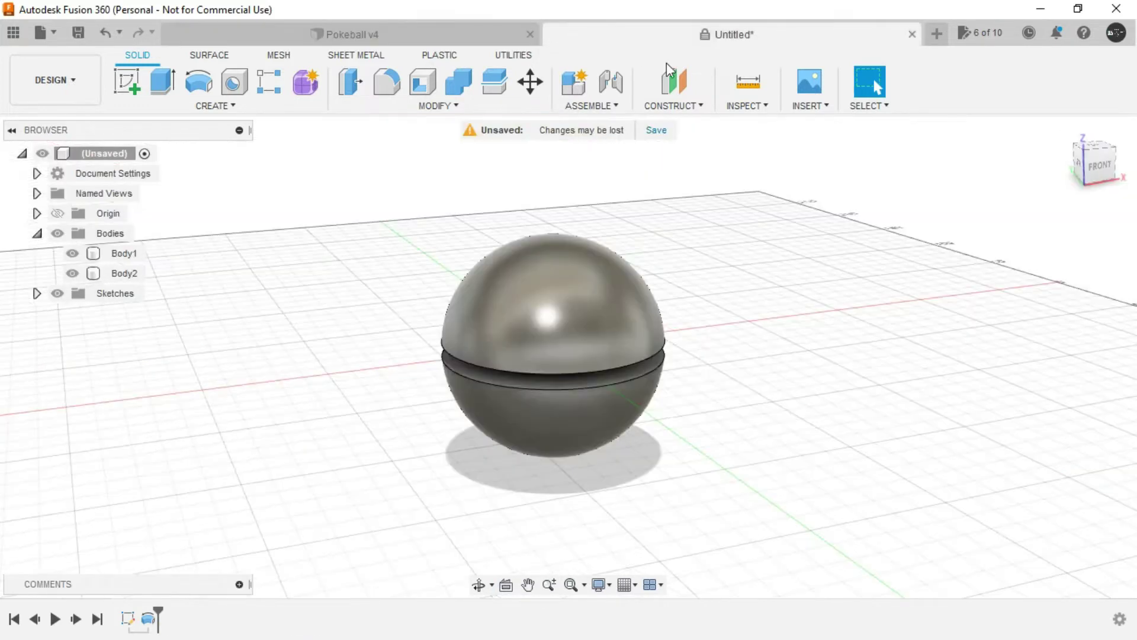
shift+middle_drag(703, 381, 699, 319)
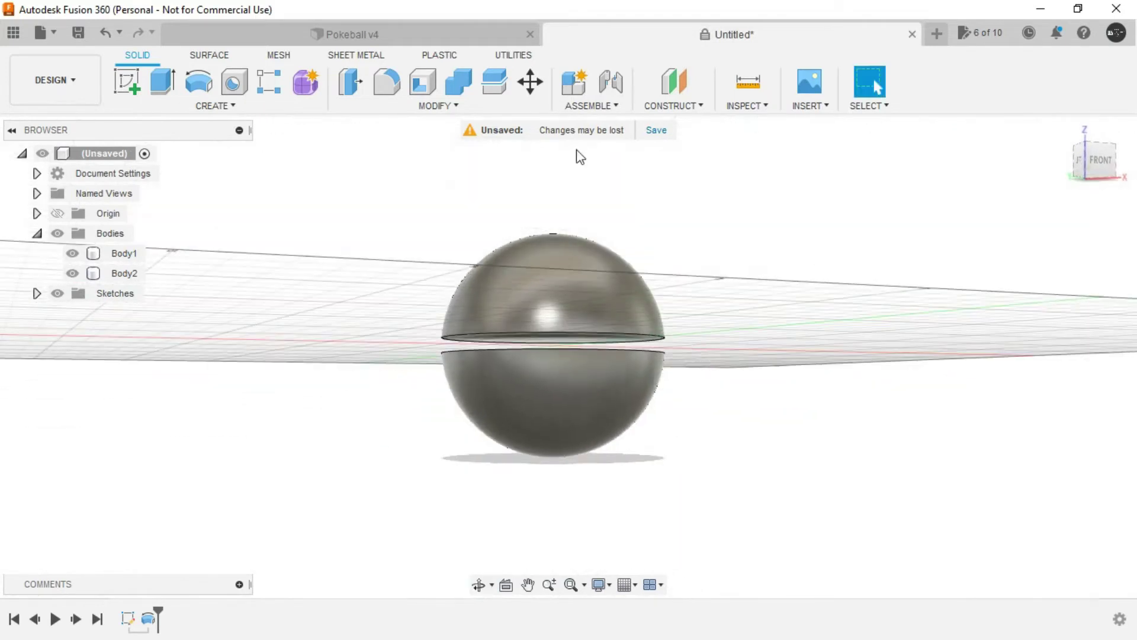
Shell both half-spheres to a 2 mm inside thickness, removing the flat faces that border the gap
click(428, 114)
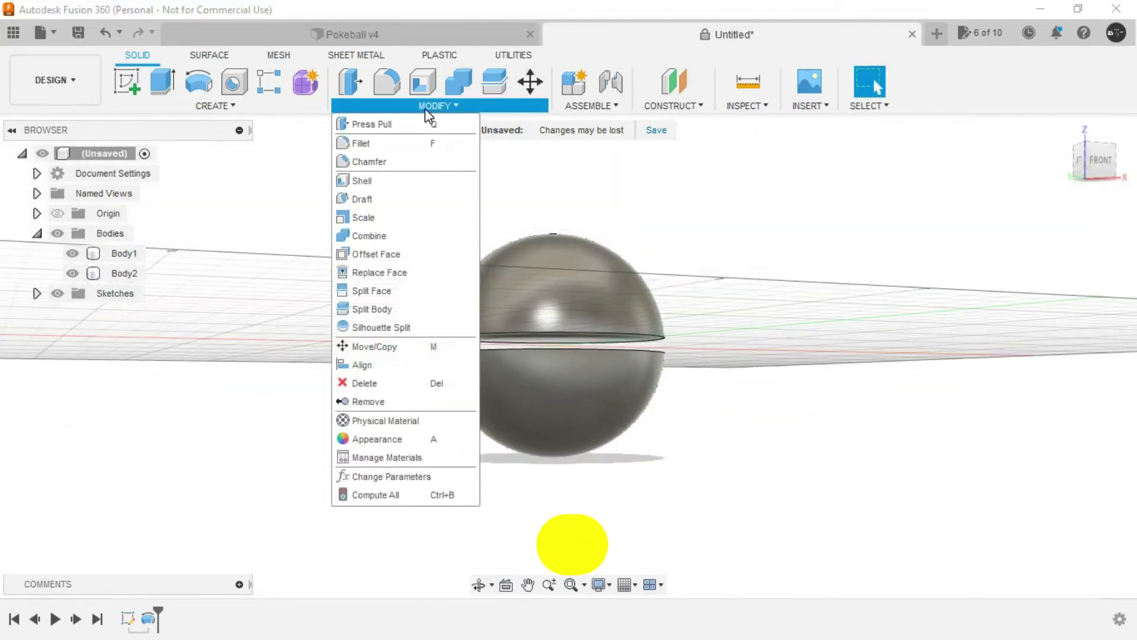
click(377, 186)
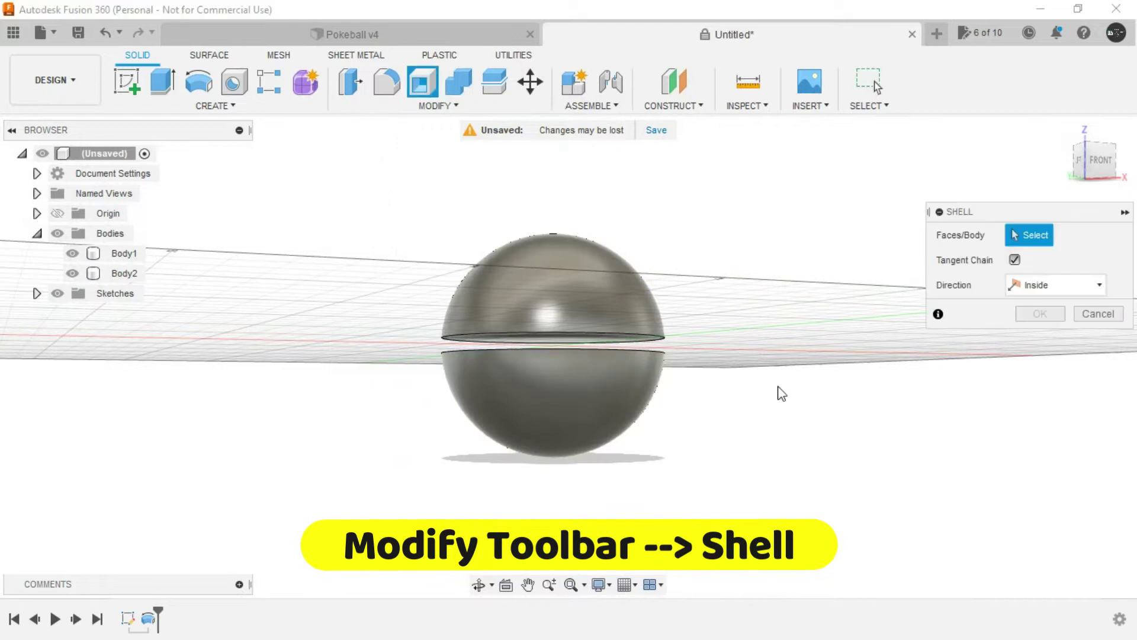
shift+middle_drag(779, 391, 757, 425)
scroll(635, 393, up, 2)
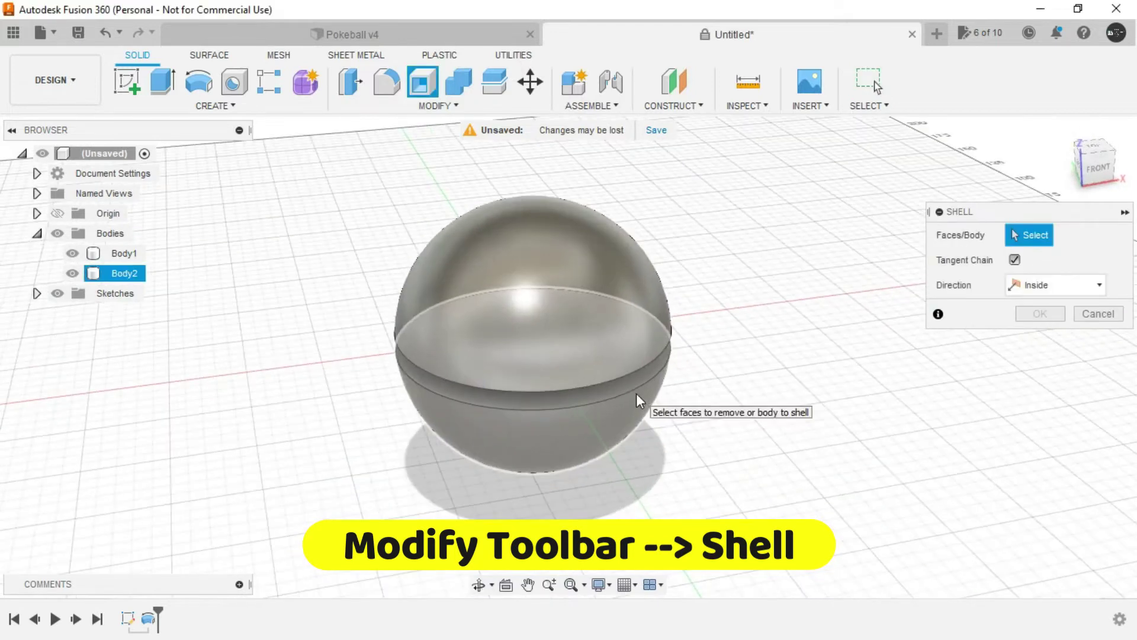
click(602, 392)
shift+middle_drag(602, 391, 736, 315)
click(609, 297)
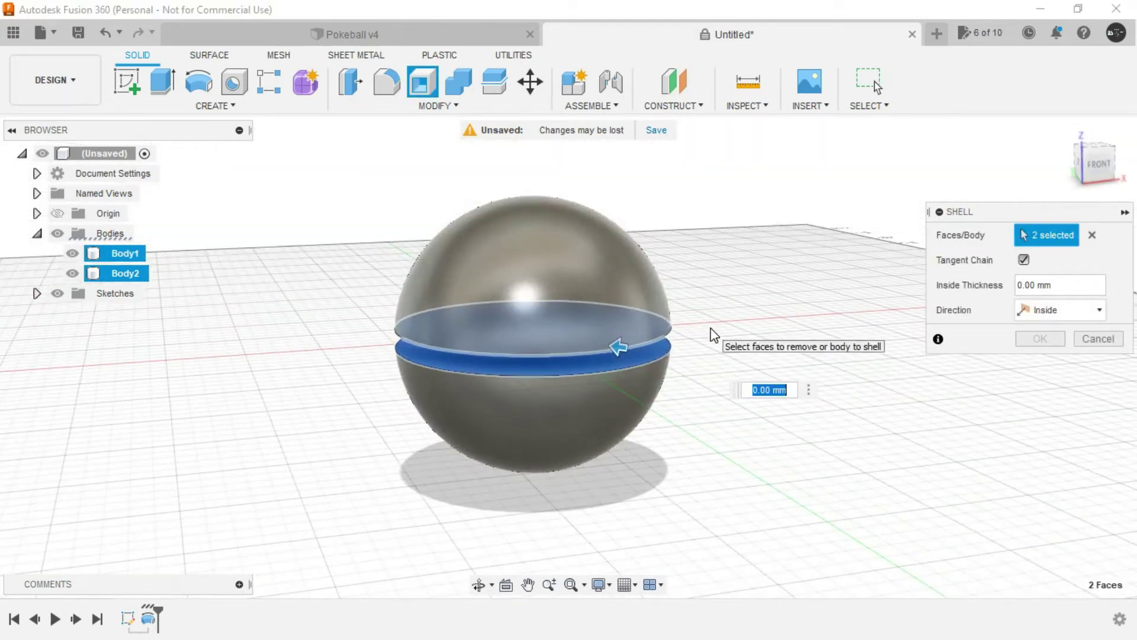
text(3)
key(Return)
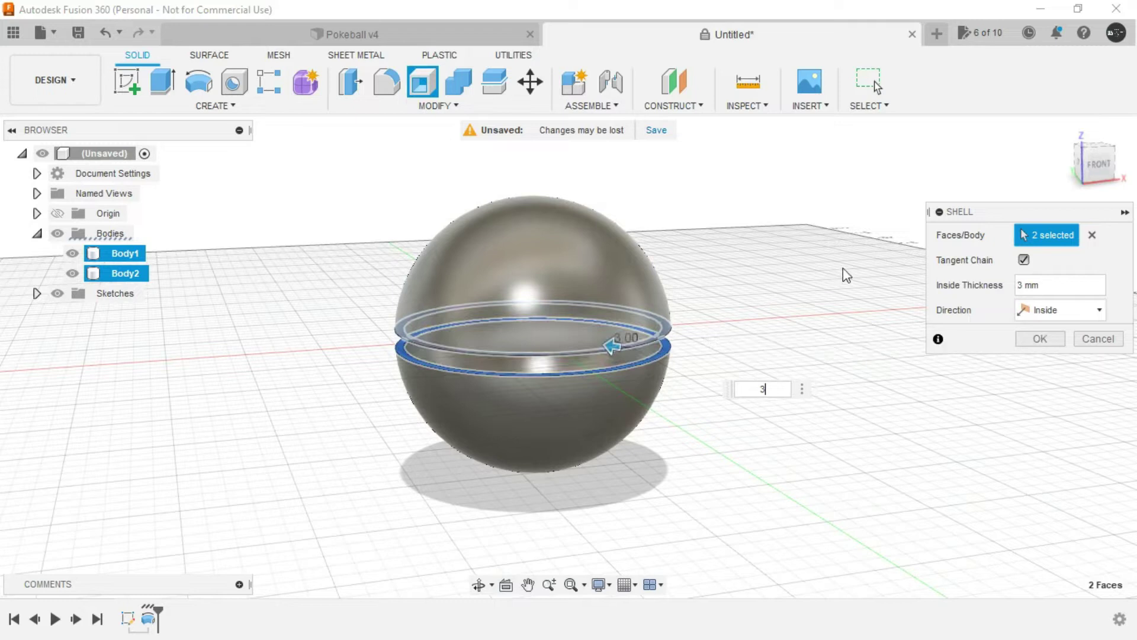
shift+middle_drag(766, 279, 737, 299)
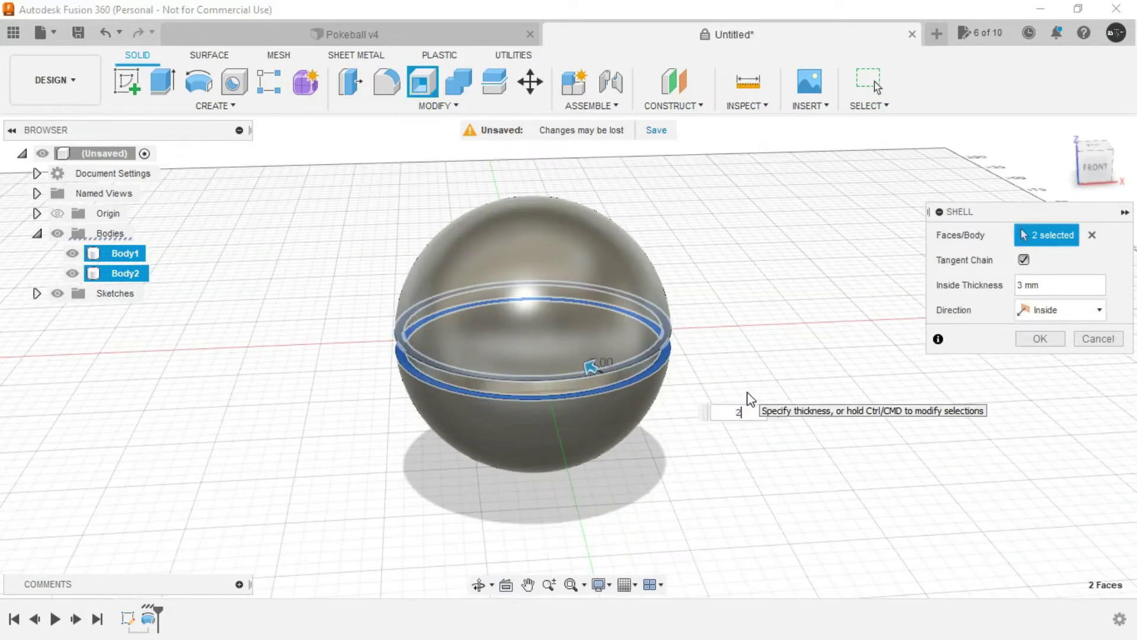
text(2)
key(Return)
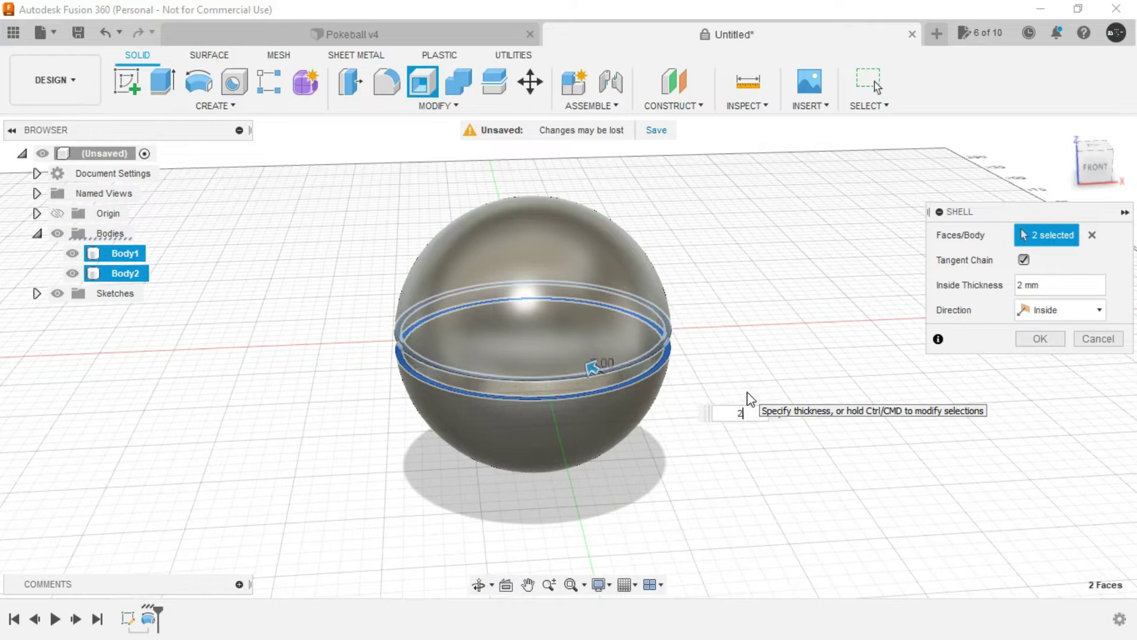
click(1040, 339)
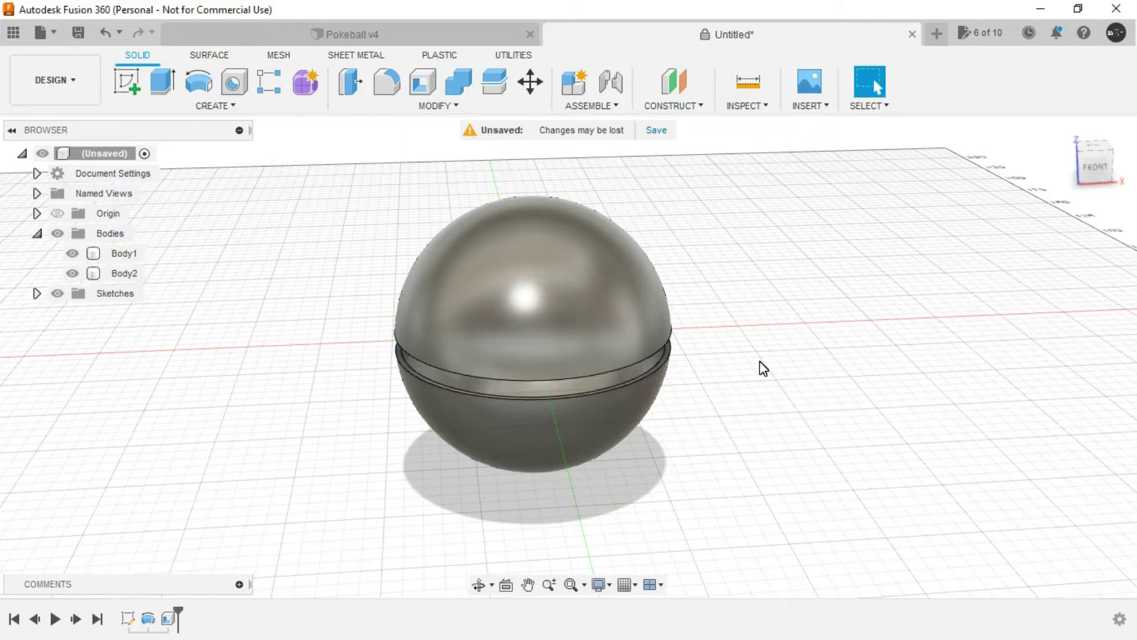
Examine the inner band in the finished Pokeball v4 design and return to the unsaved design
click(421, 27)
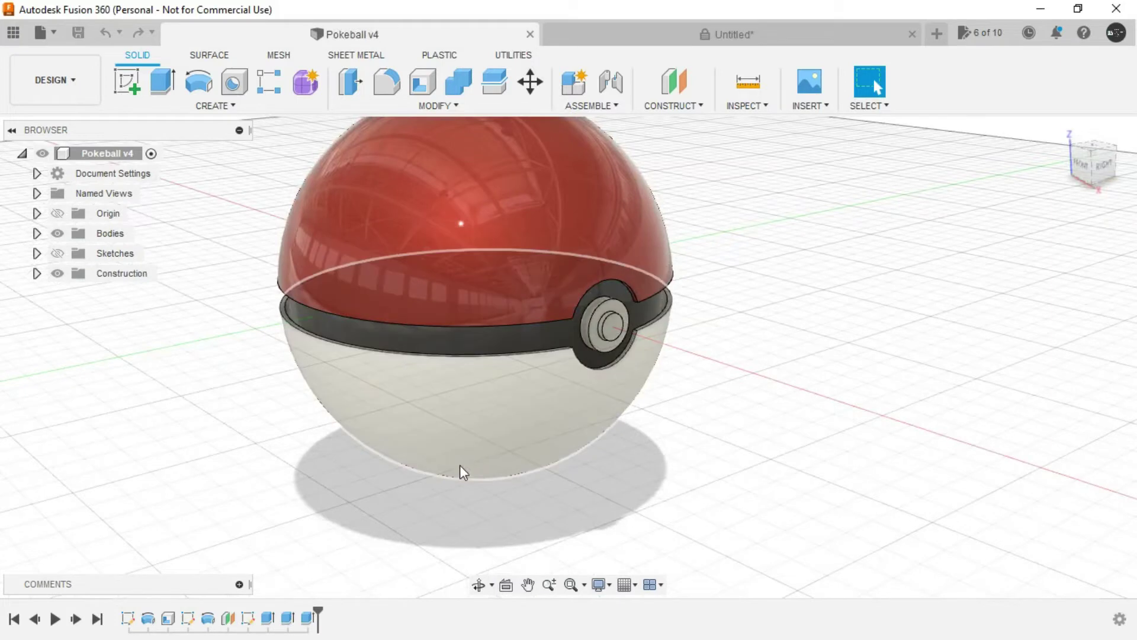
drag(467, 447, 471, 320)
key(Escape)
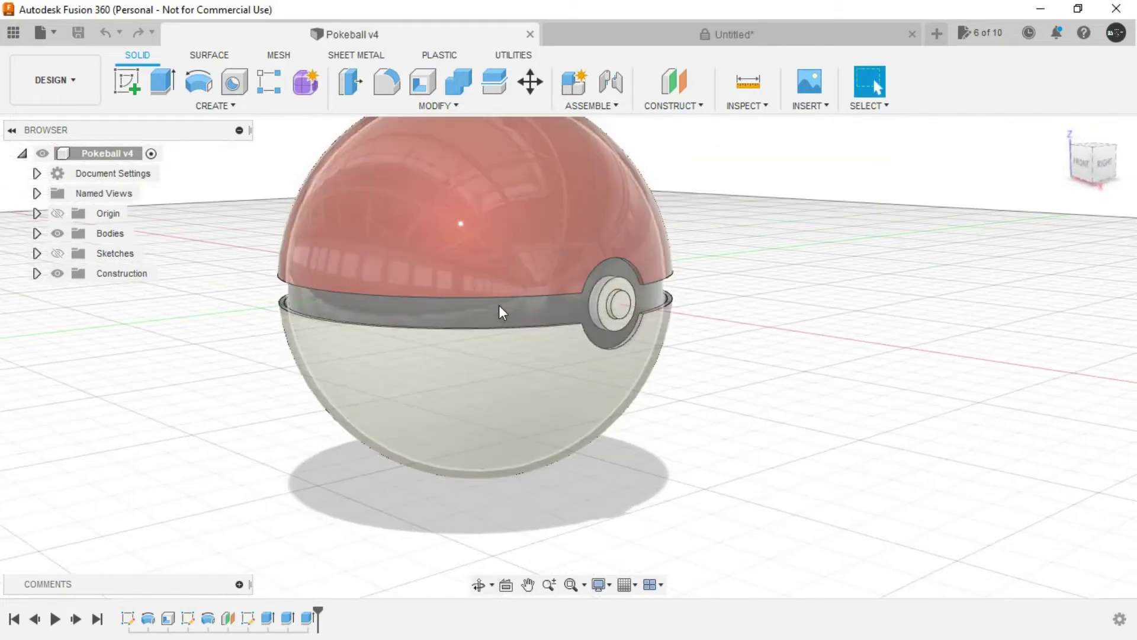
click(659, 33)
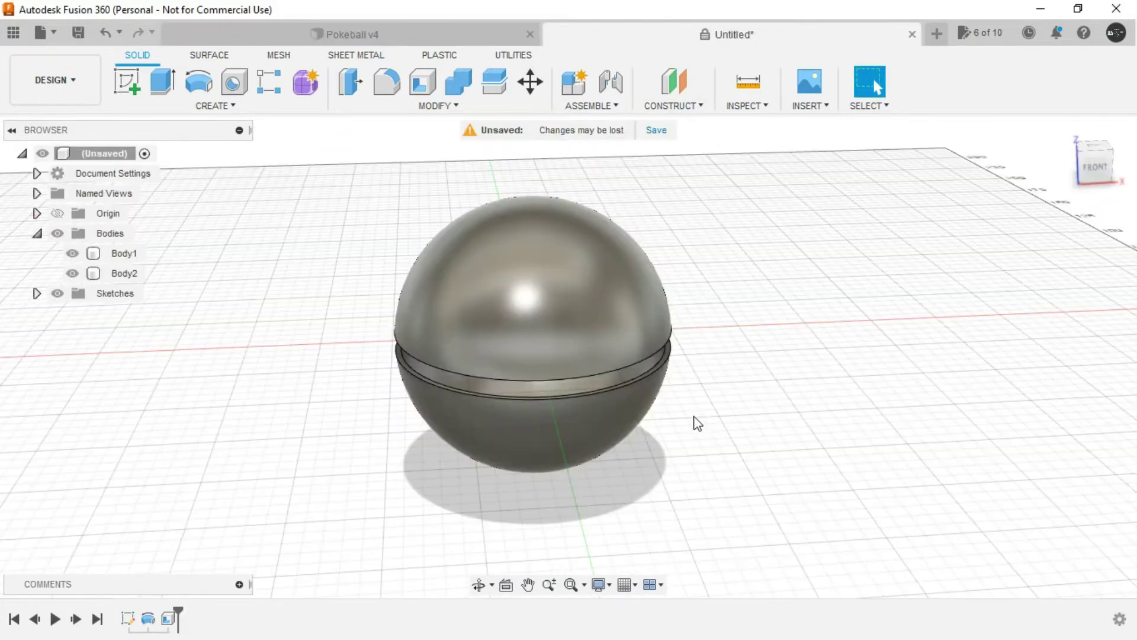
shift+middle_drag(707, 425, 680, 405)
key(Escape)
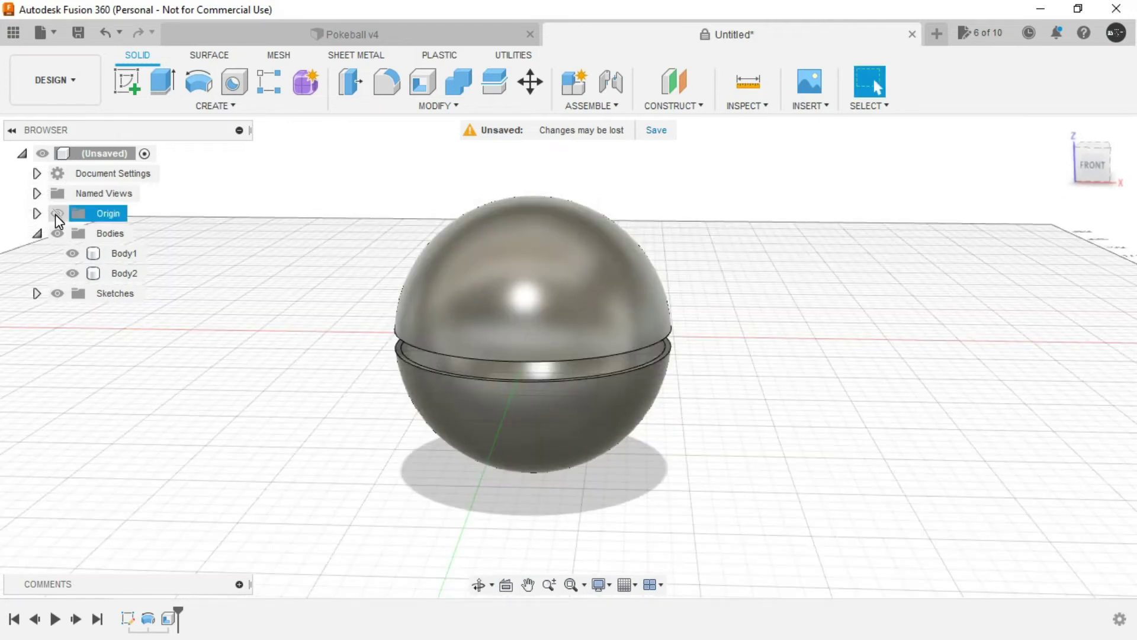
Show the origin planes and start a sketch on the YZ plane
click(56, 213)
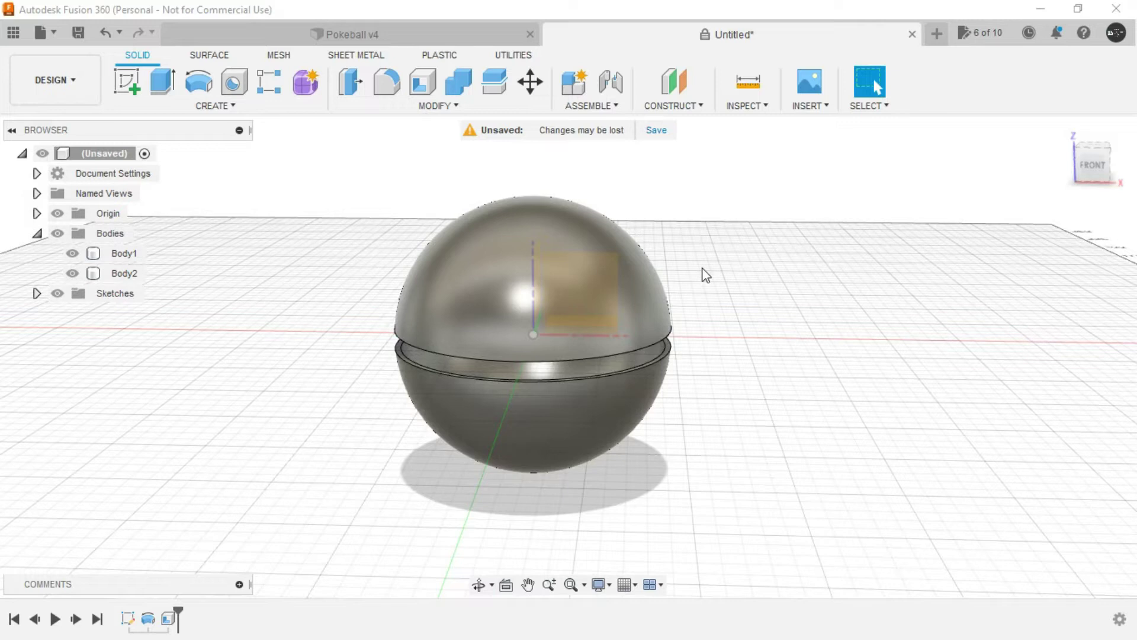
shift+middle_drag(705, 276, 694, 296)
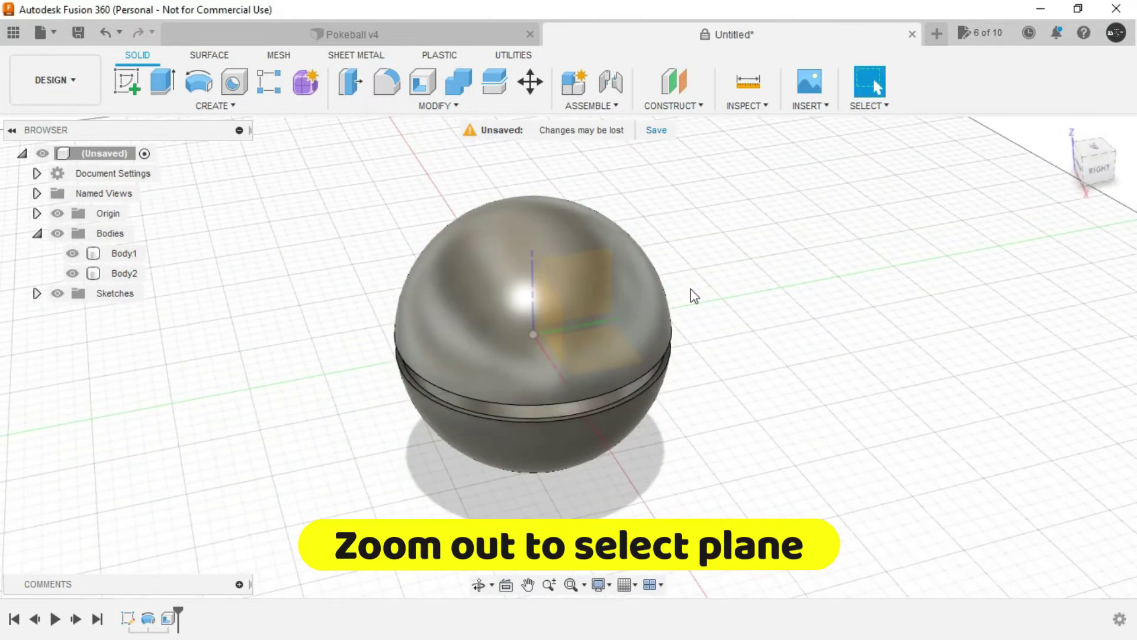
scroll(694, 296, down, 3)
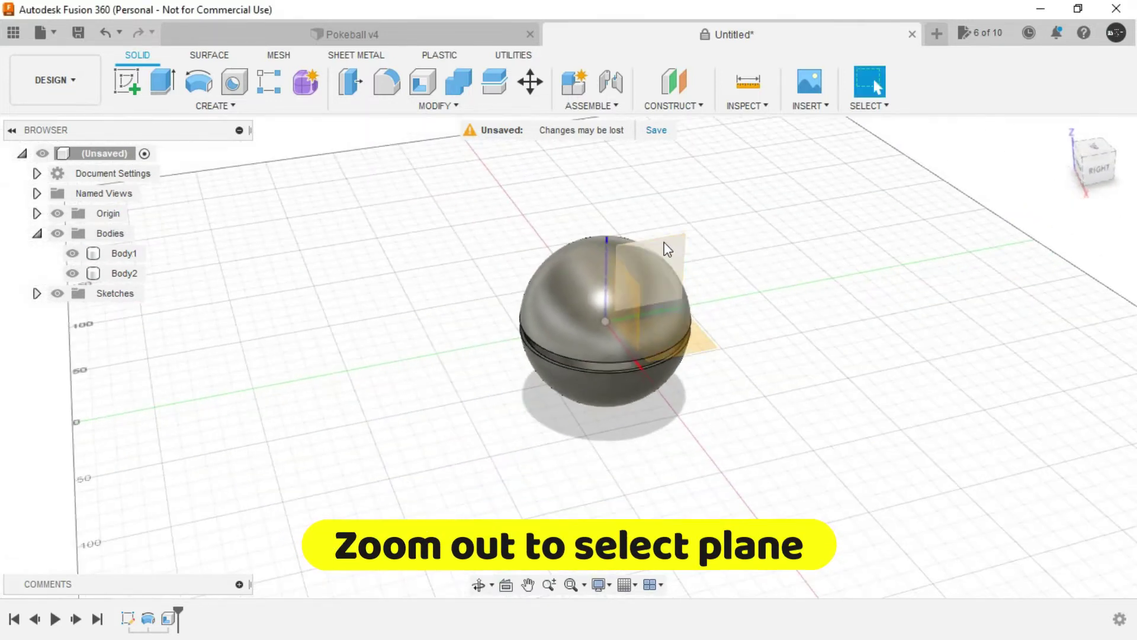
click(671, 258)
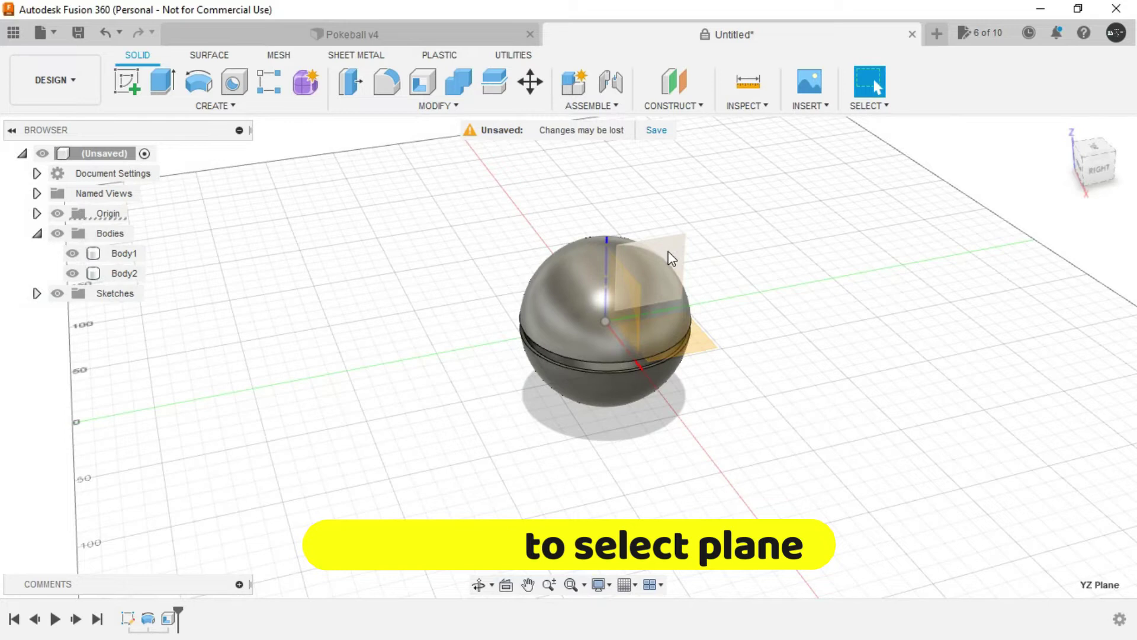
click(134, 101)
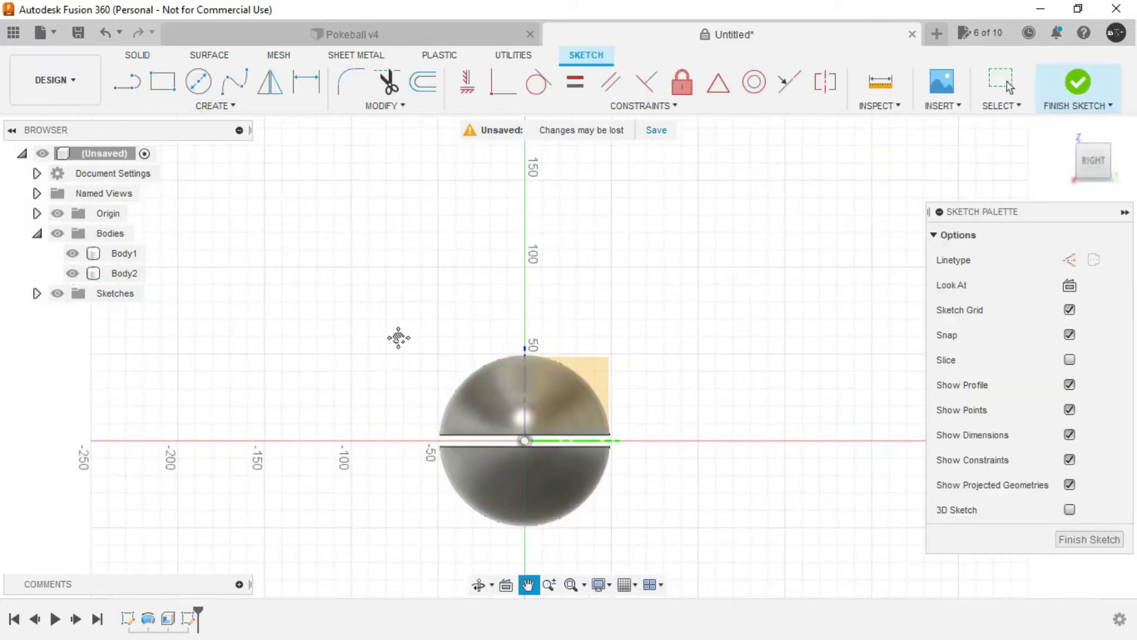
scroll(356, 284, up, 2)
scroll(364, 303, up, 2)
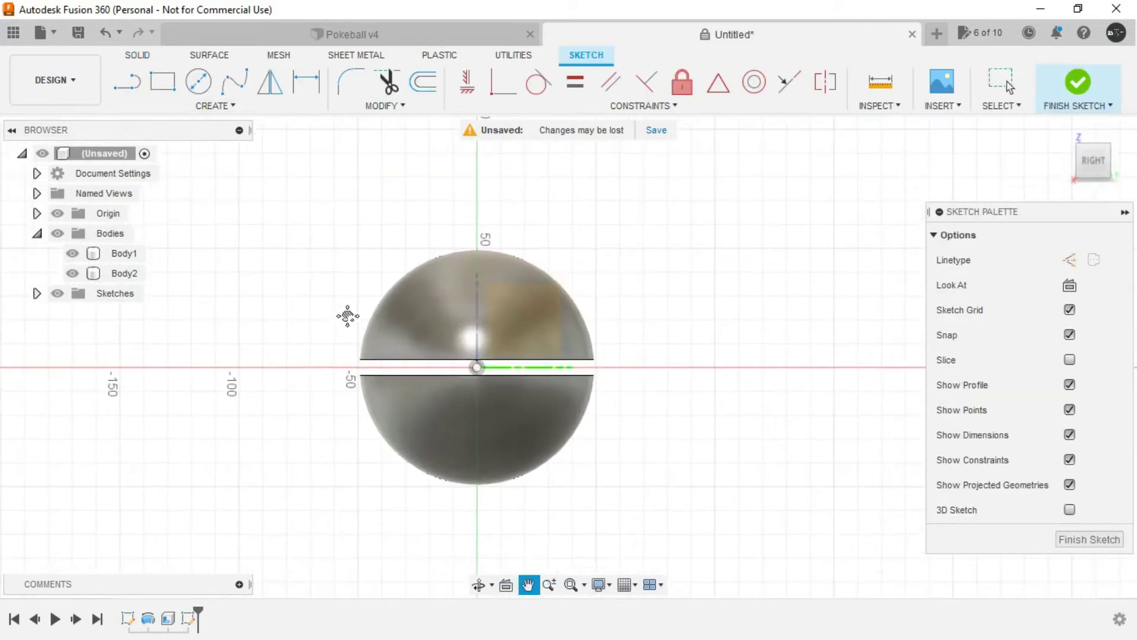
Sketch a center-diameter circle at the origin, slightly smaller than the outer contour of the shelled half-spheres
key(c)
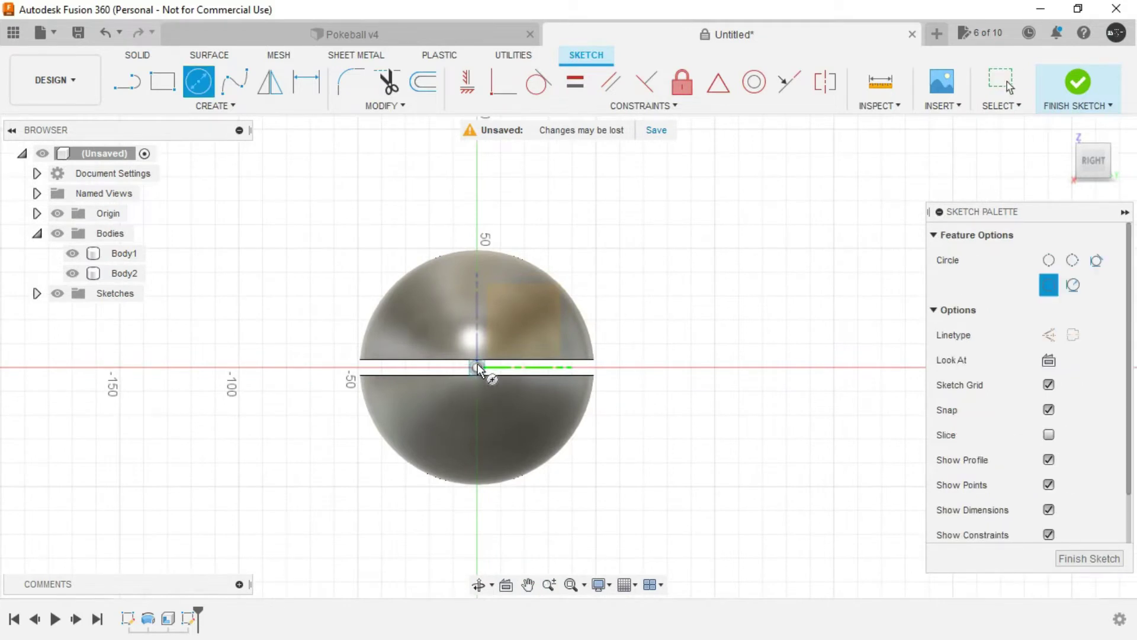
click(477, 368)
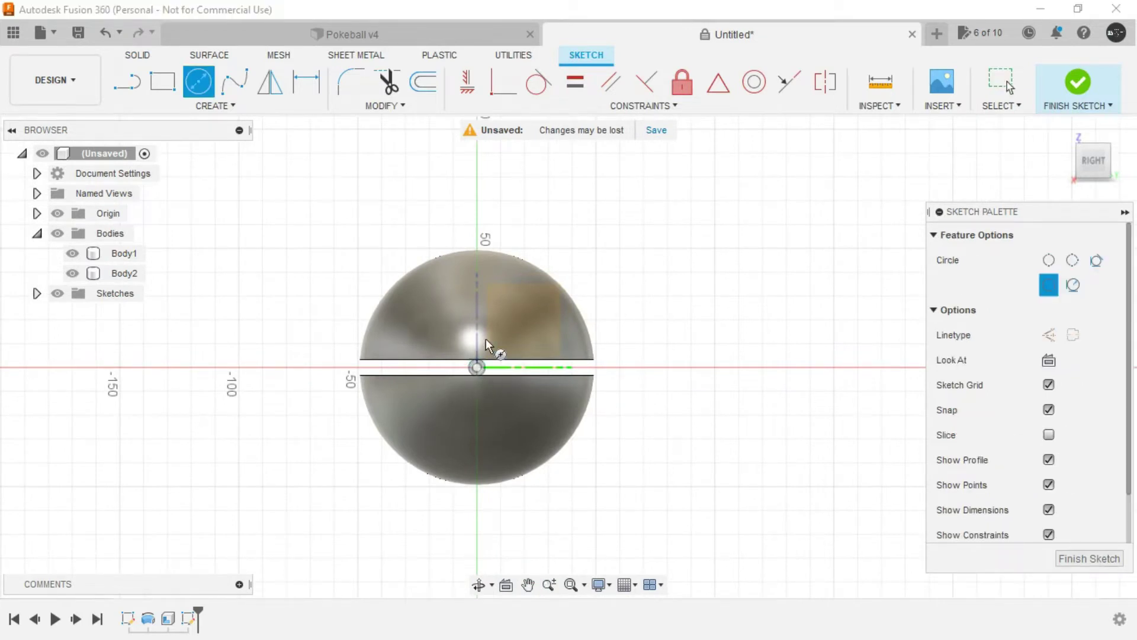
scroll(507, 297, up, 2)
scroll(513, 288, up, 3)
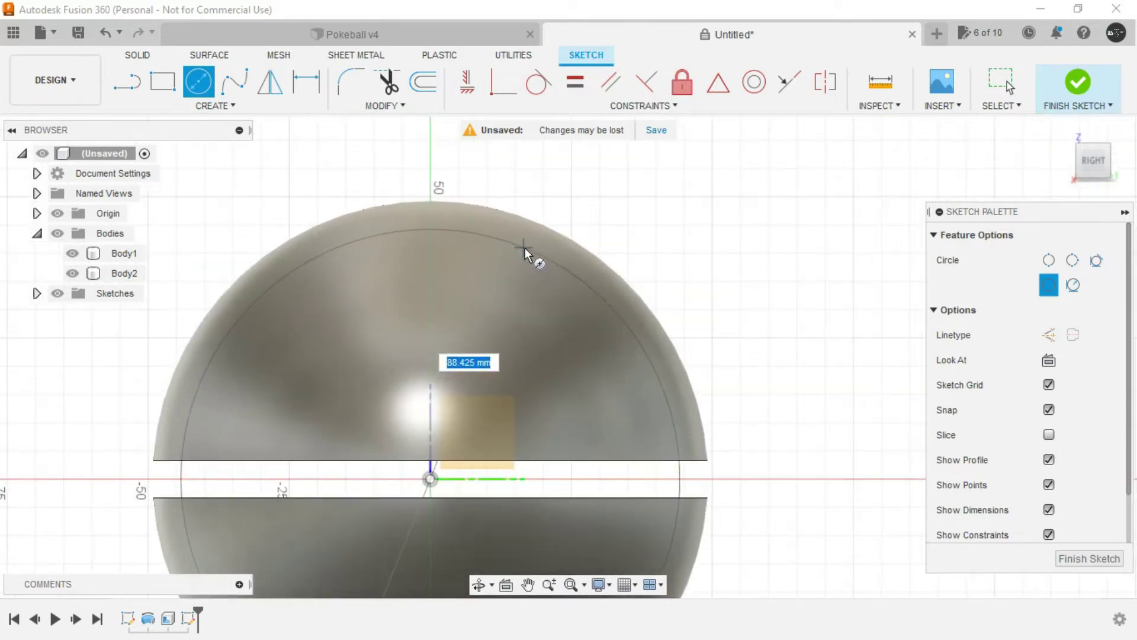
scroll(525, 248, up, 1)
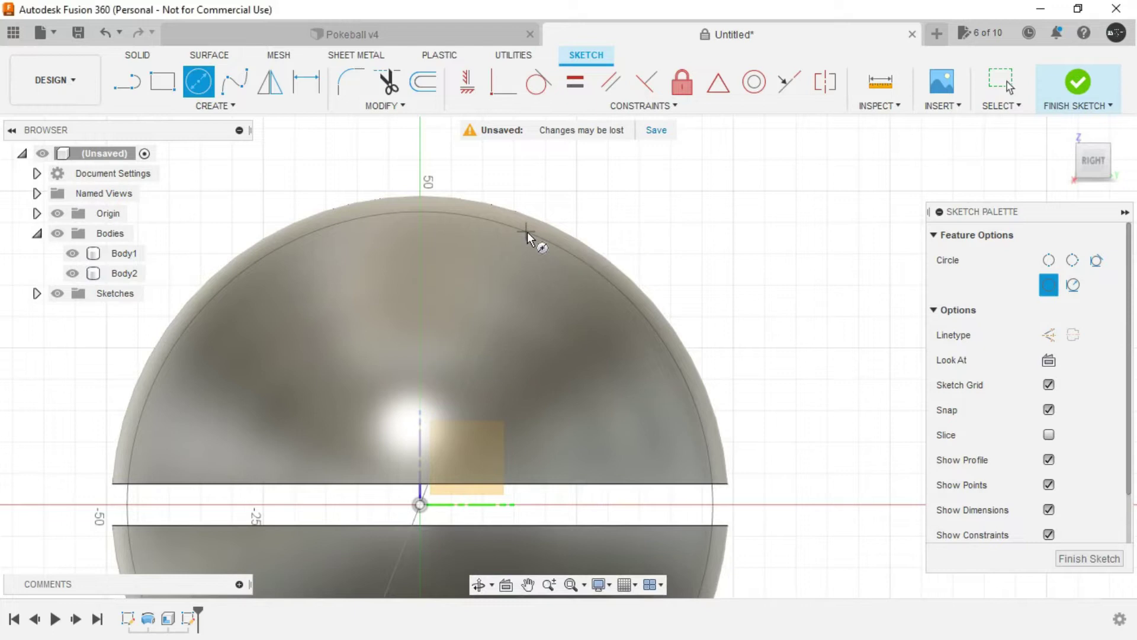
scroll(529, 237, down, 3)
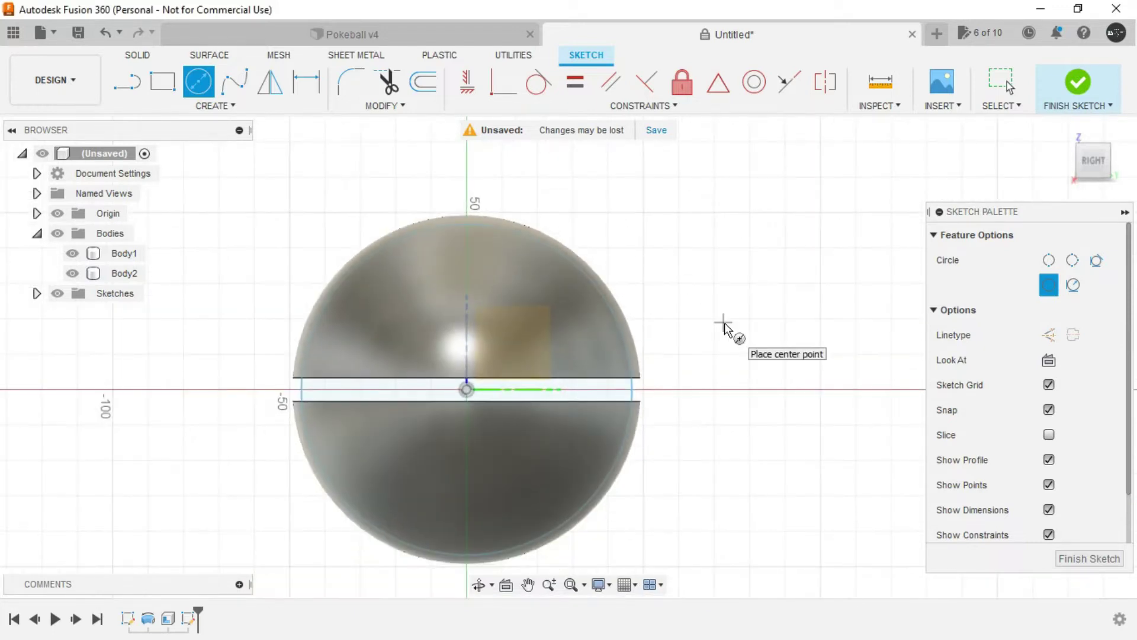
Draw a vertical line through the origin, extending past the circle at both ends, and finish the sketch
key(l)
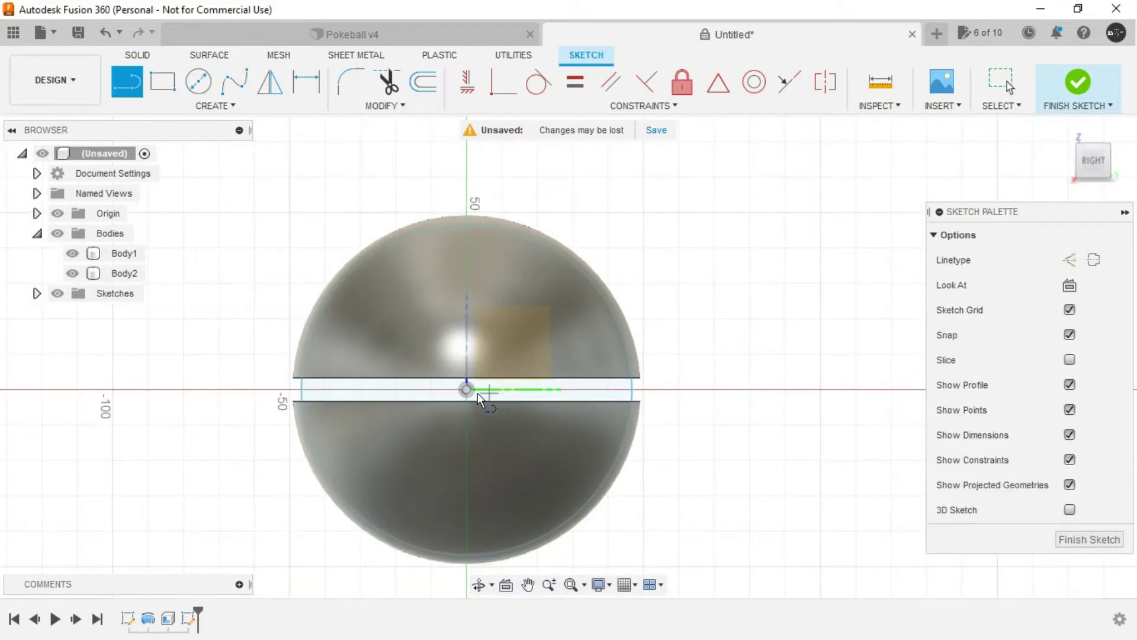
drag(467, 190, 473, 541)
scroll(477, 548, down, 2)
middle_drag(473, 541, 465, 484)
mouse_move(473, 541)
mouse_down()
mouse_move(475, 553)
mouse_move(461, 544)
mouse_up()
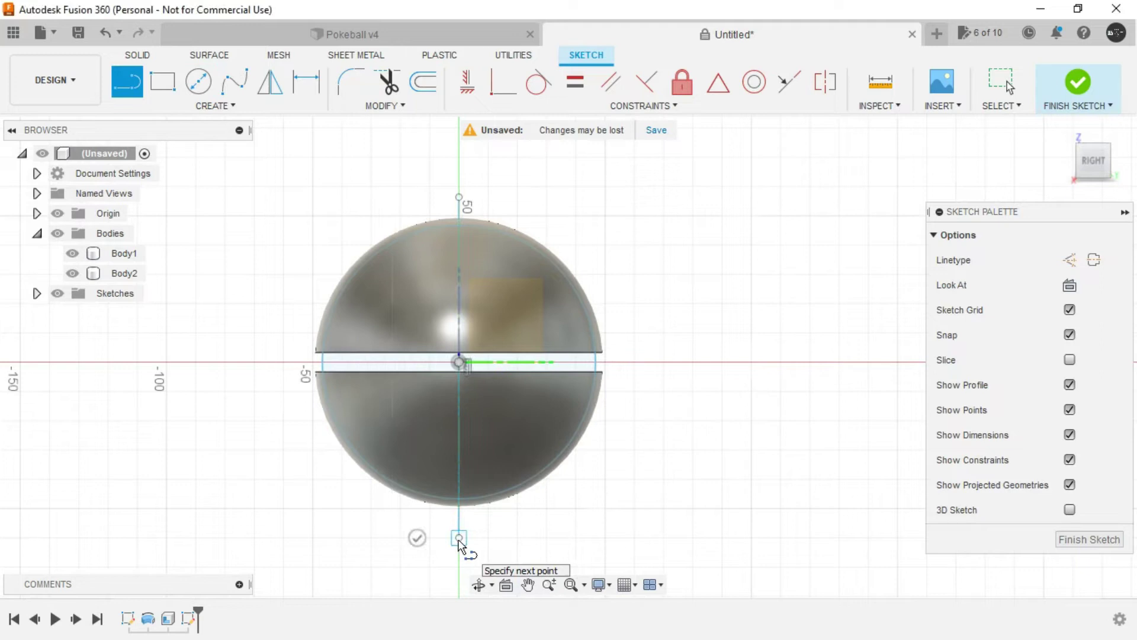
key(Escape)
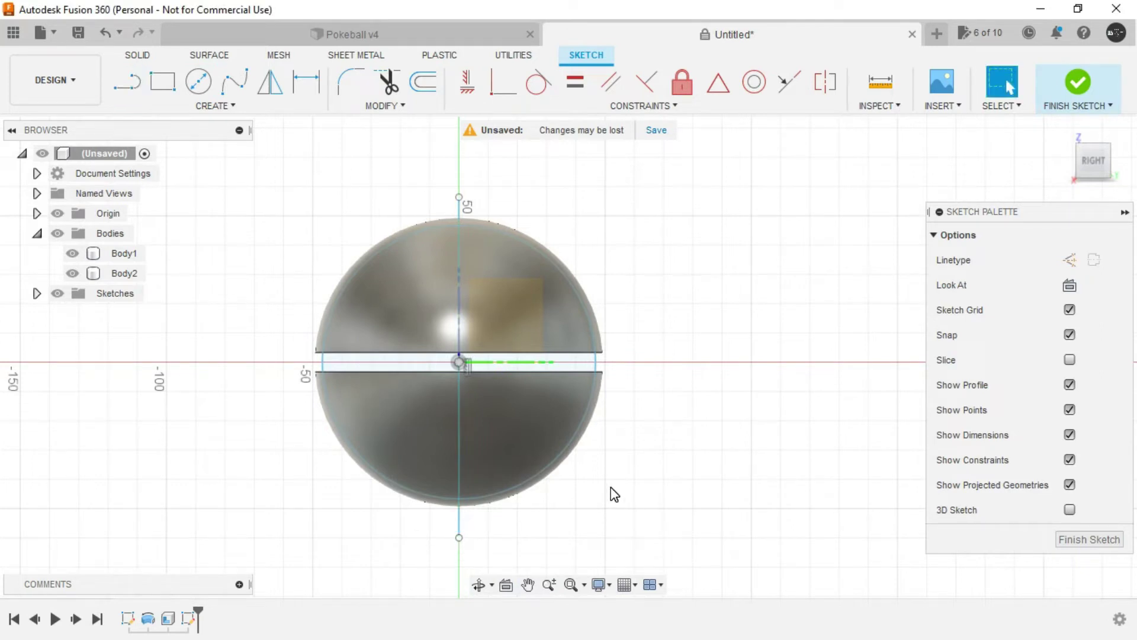
click(1108, 541)
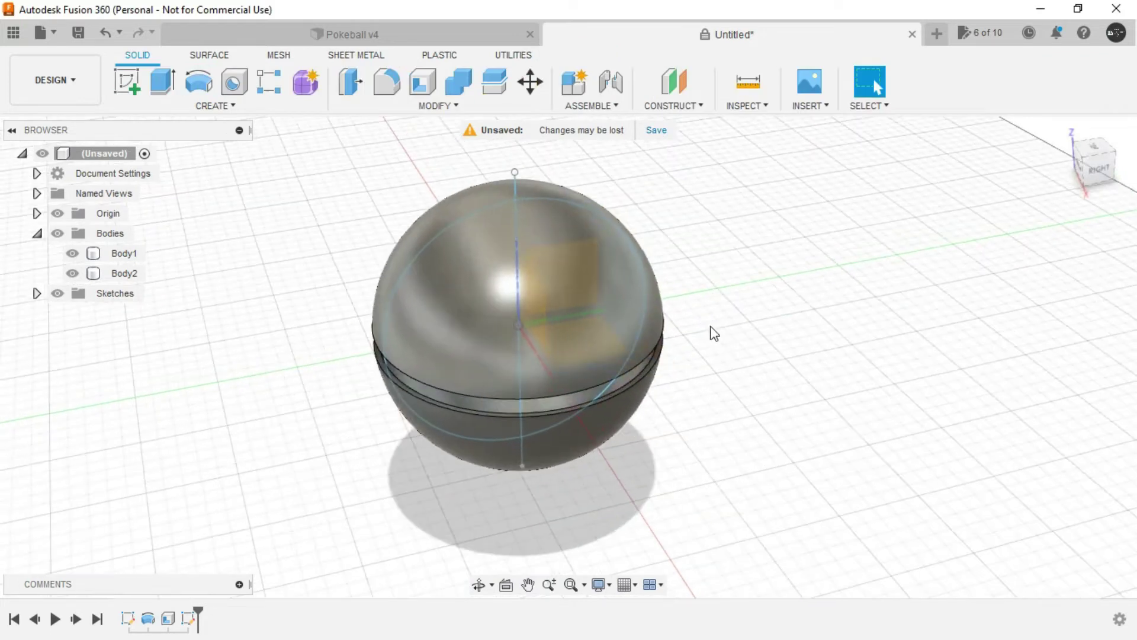
Hide Body1 and revolve one half of the divided circle 360 degrees around the vertical line as a new body
mouse_move(708, 333)
shift+middle_down()
mouse_move(711, 373)
mouse_move(698, 335)
shift+middle_up()
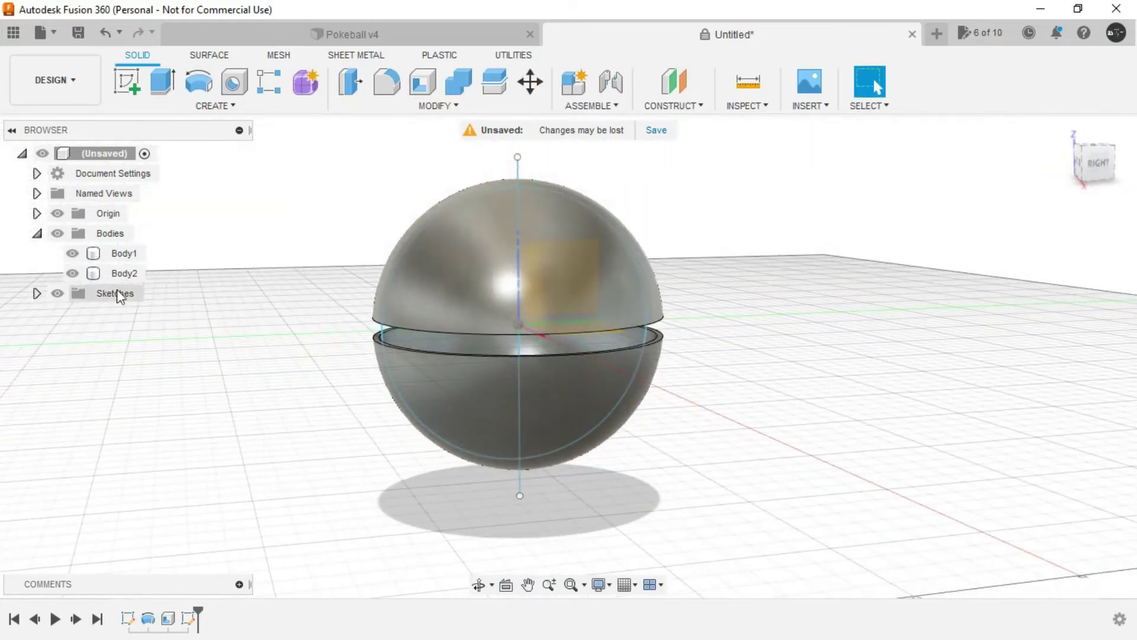
click(73, 254)
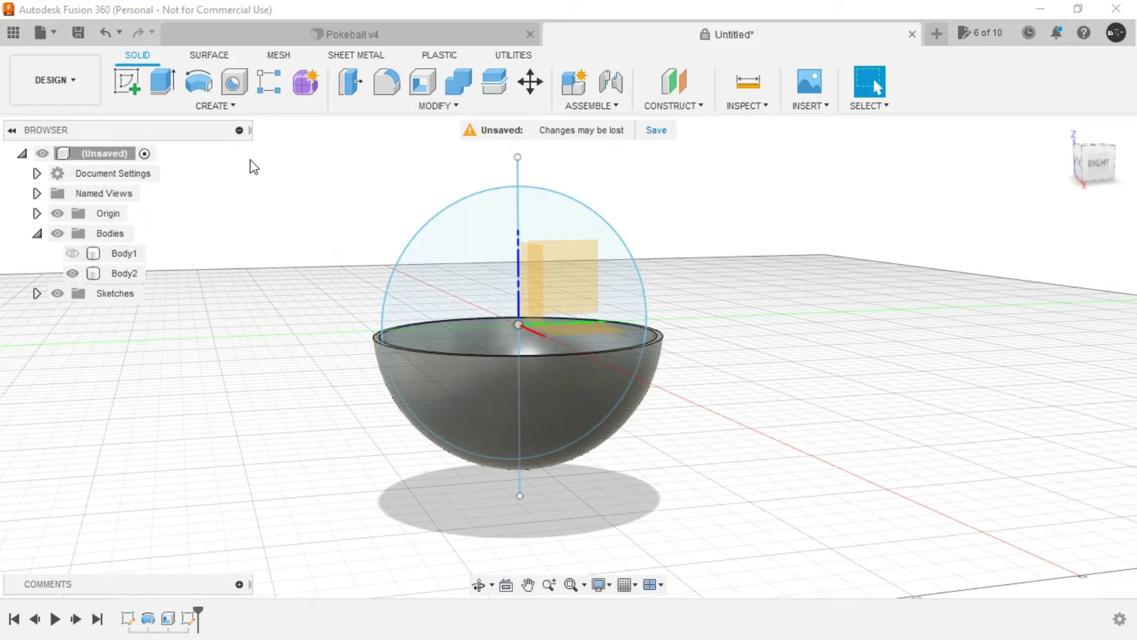
click(230, 107)
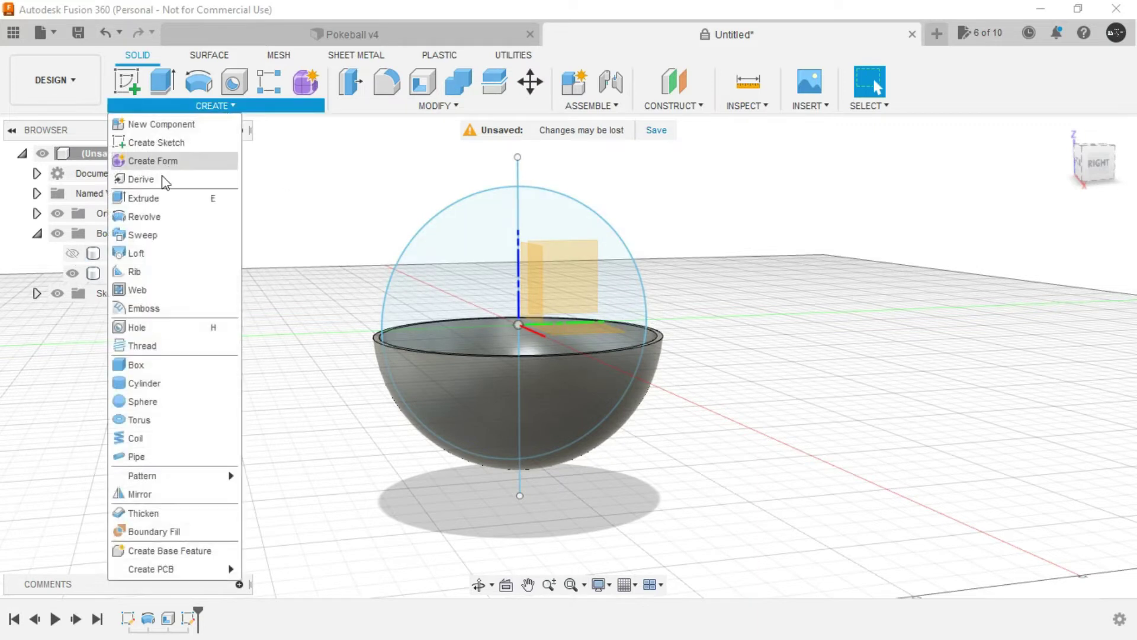
click(153, 217)
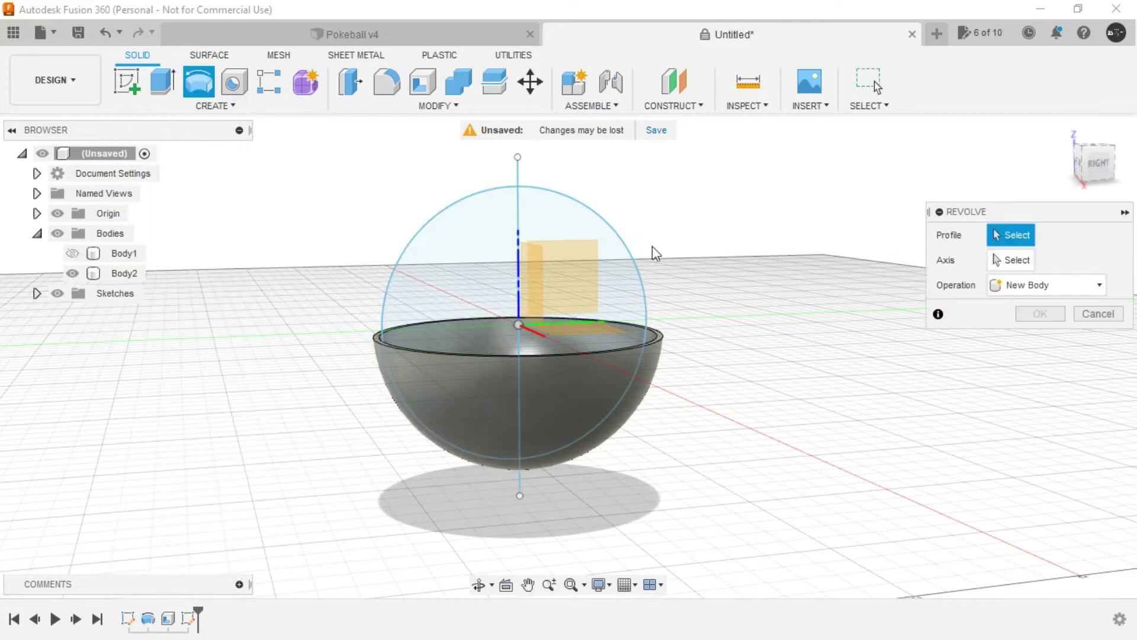
click(631, 277)
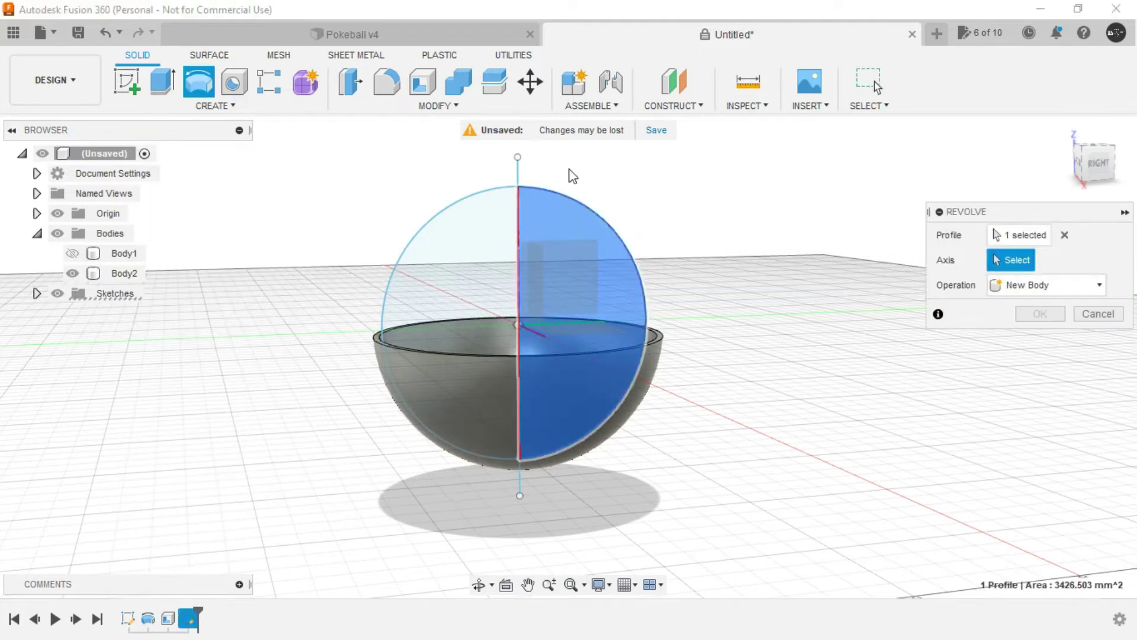
click(516, 169)
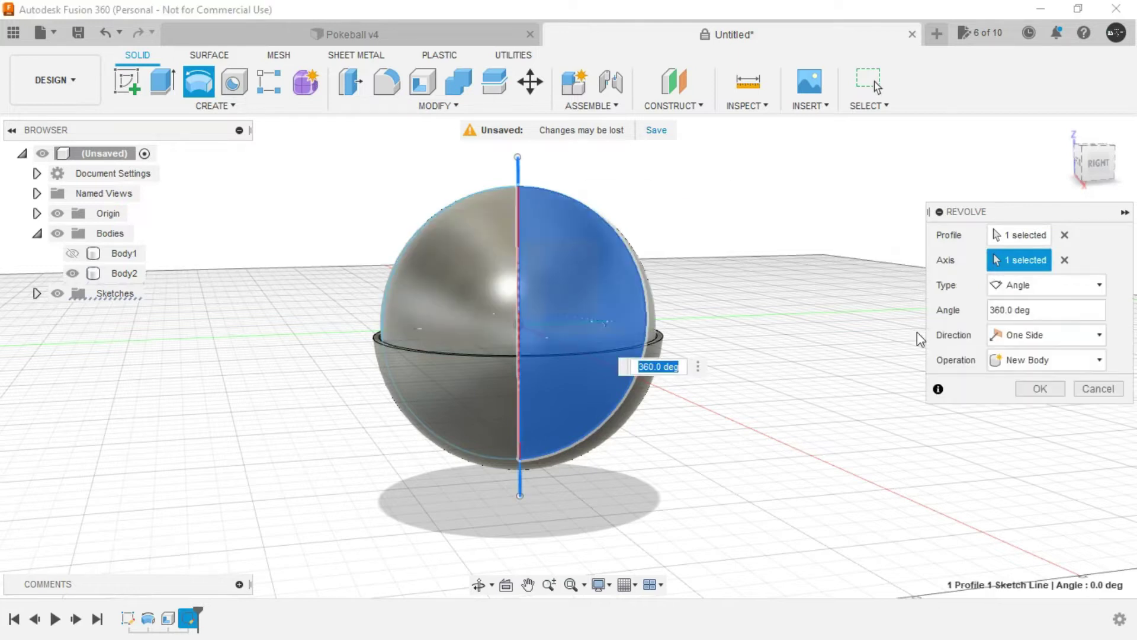
scroll(638, 288, up, 3)
scroll(652, 310, down, 3)
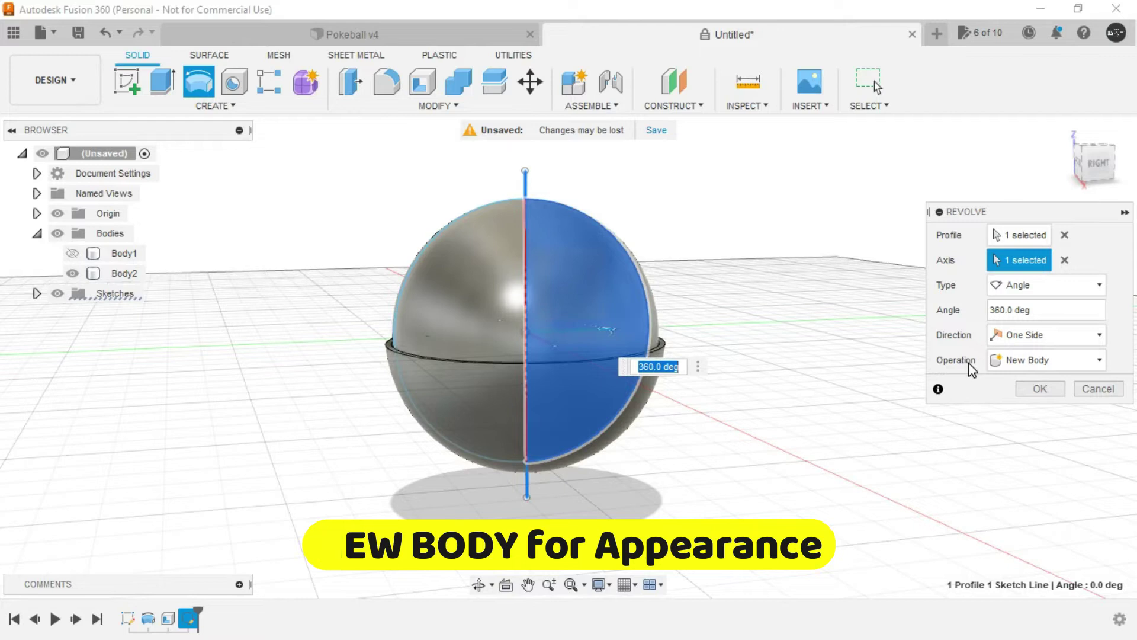
click(1042, 388)
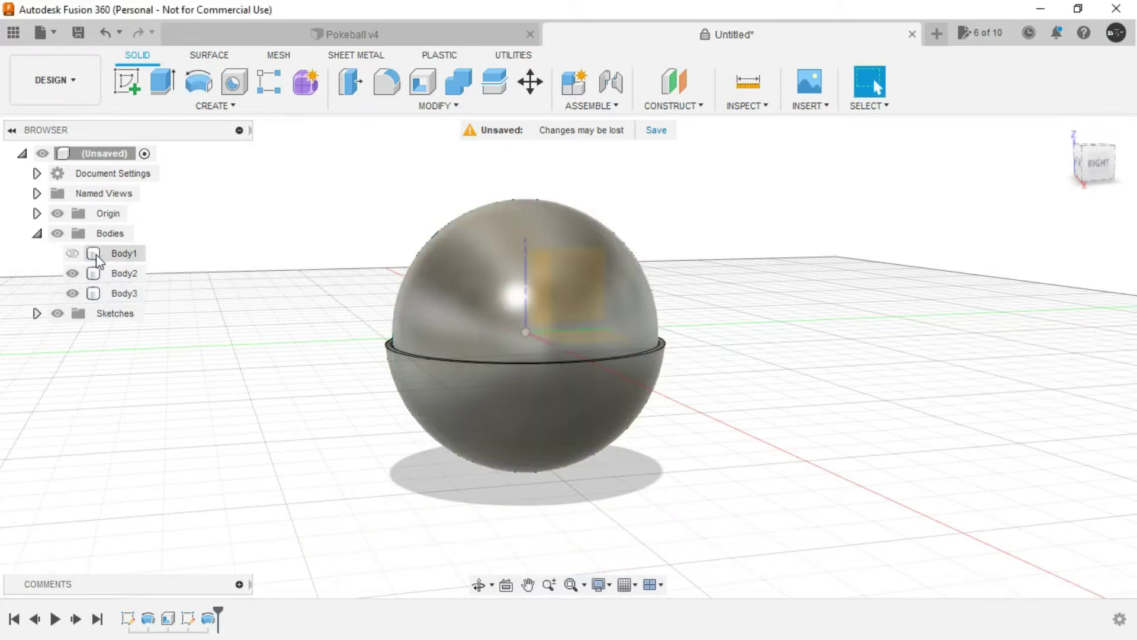
Show Body1, the hidden upper half-sphere, again
click(73, 254)
mouse_move(318, 349)
shift+middle_down()
mouse_move(286, 353)
mouse_move(330, 363)
mouse_move(320, 358)
shift+middle_up()
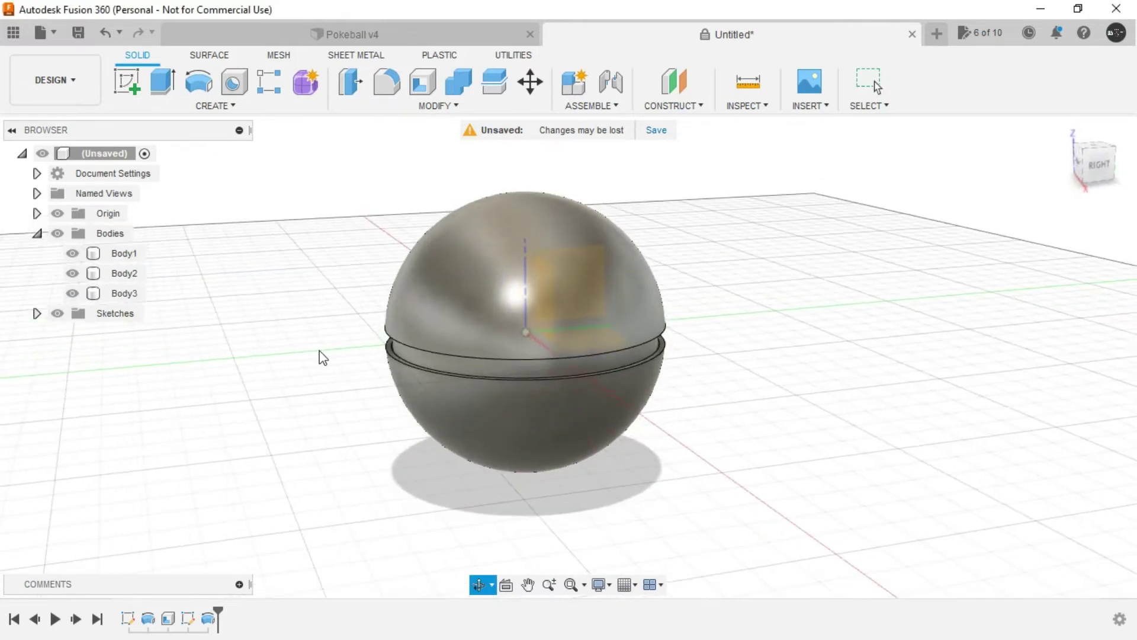
key(Escape)
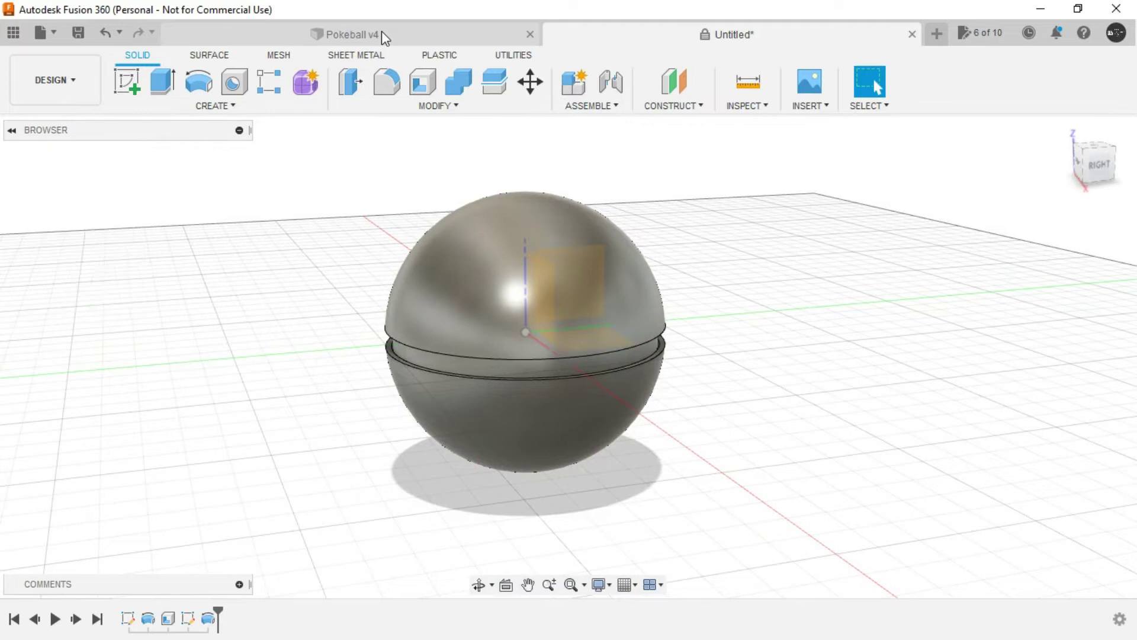
Examine the front button and band in the Pokeball v4 reference design and return to the untitled design
click(381, 33)
scroll(523, 328, up, 5)
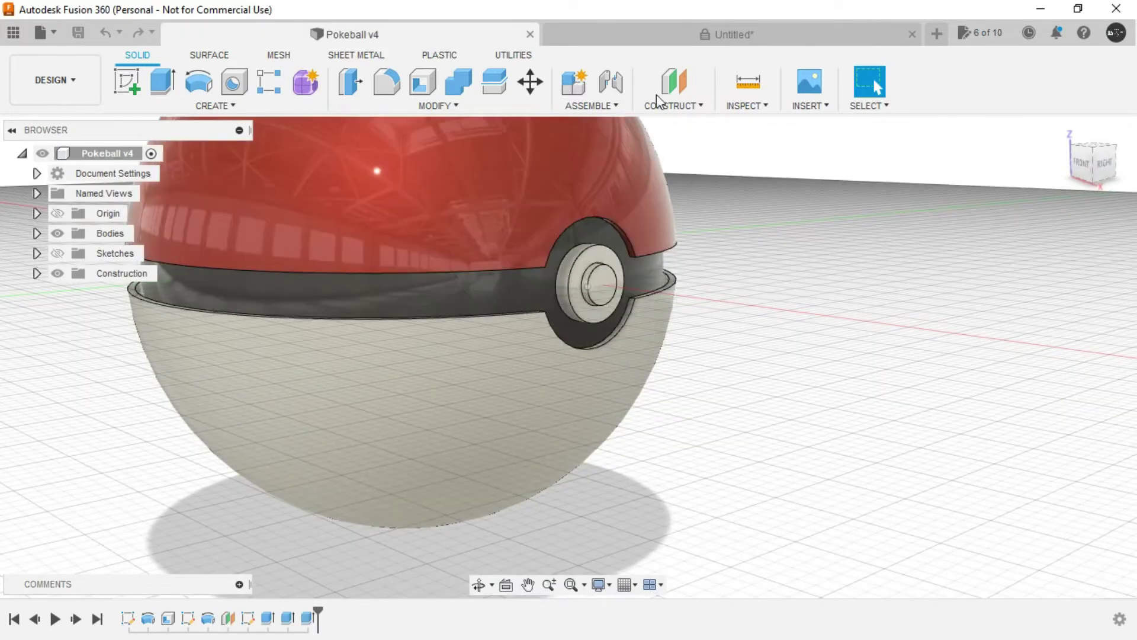
click(691, 36)
scroll(687, 230, down, 2)
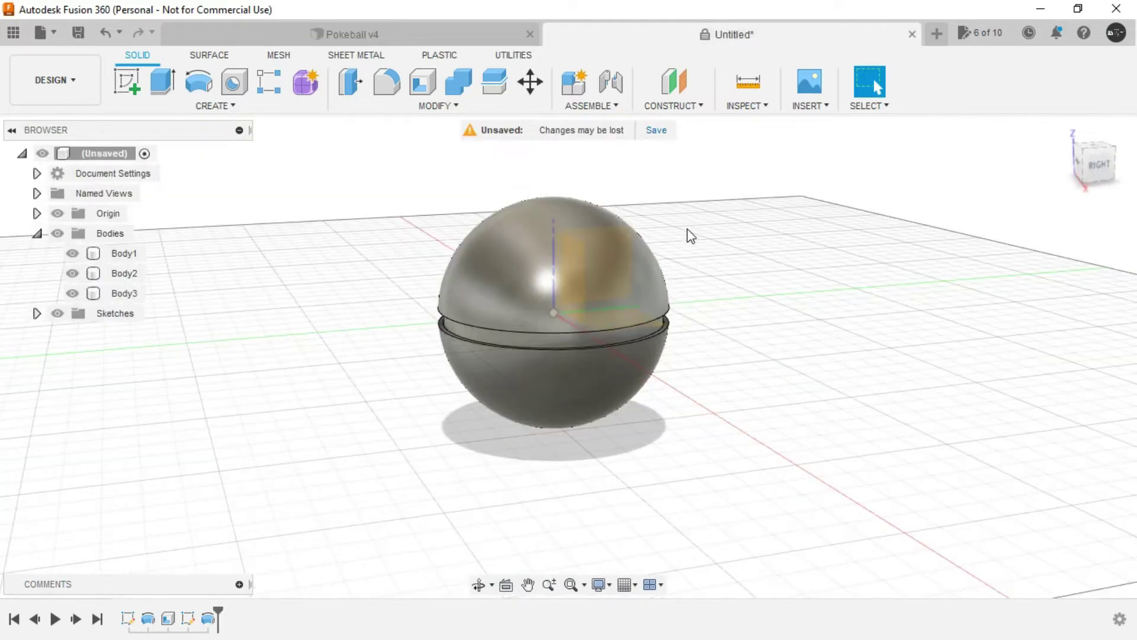
click(673, 105)
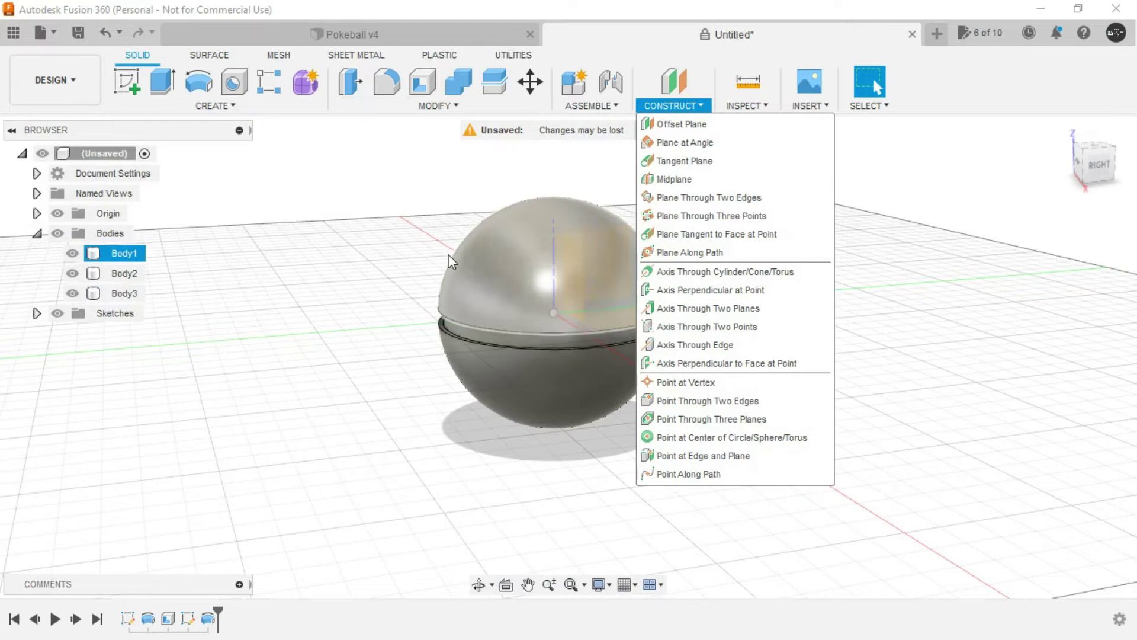
click(369, 286)
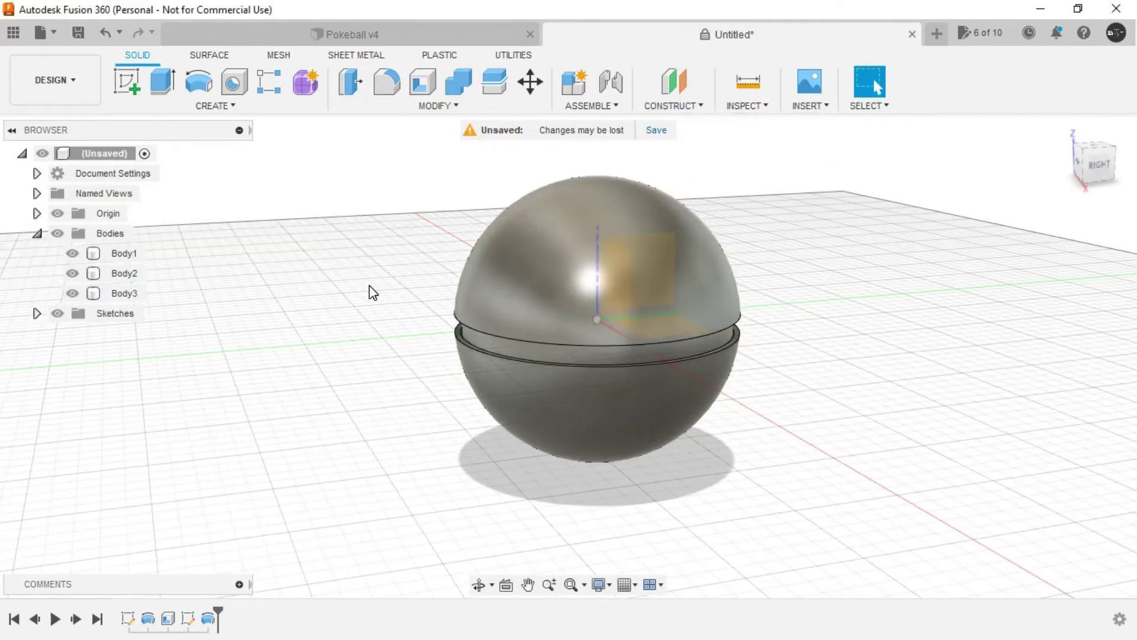
scroll(293, 271, up, 2)
scroll(407, 321, up, 1)
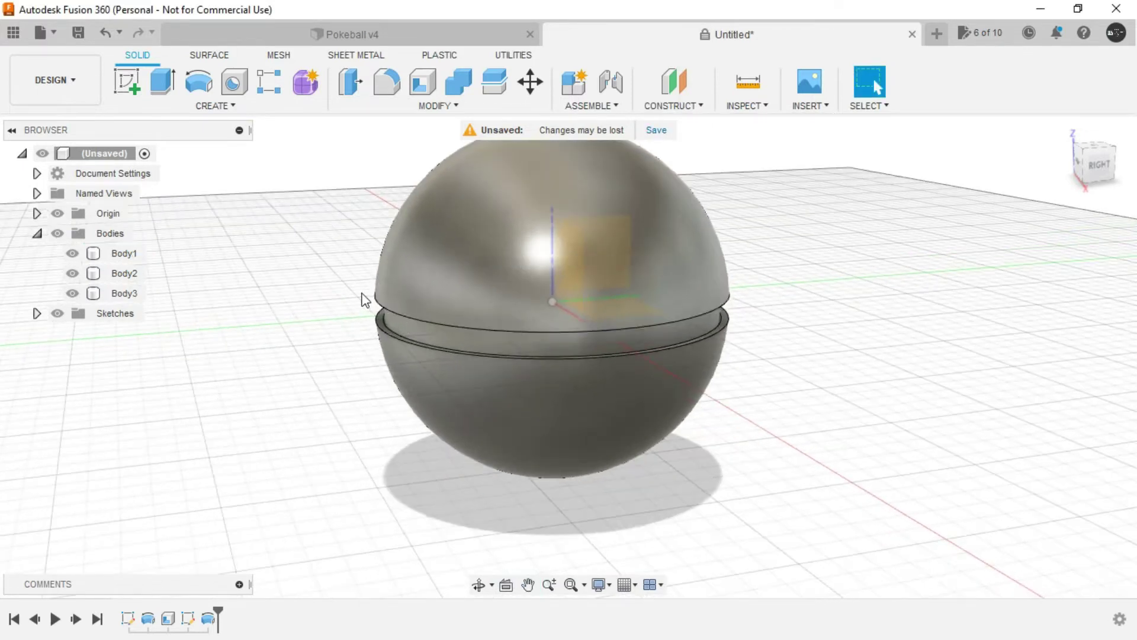
click(414, 305)
scroll(486, 317, up, 1)
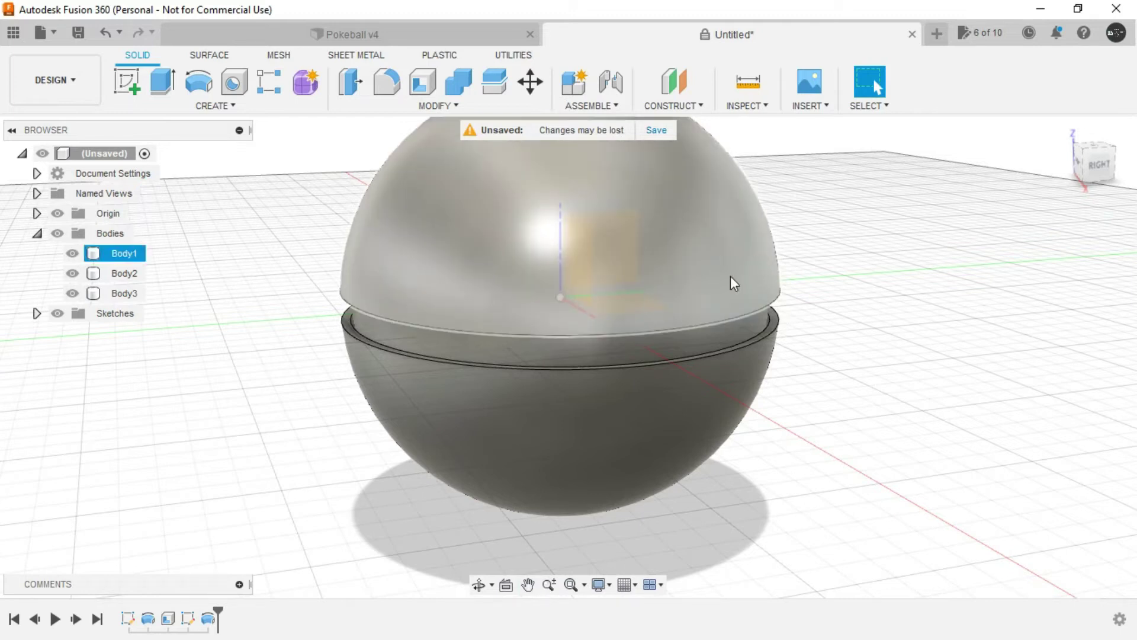
click(703, 465)
click(736, 236)
click(663, 456)
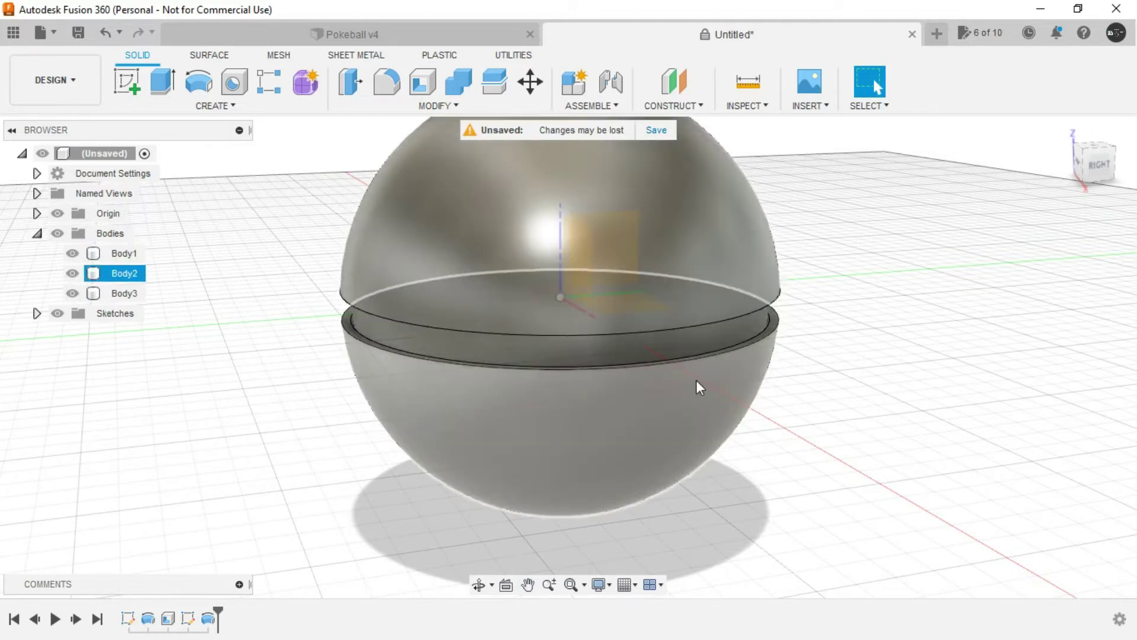
click(713, 301)
click(660, 425)
scroll(660, 424, down, 2)
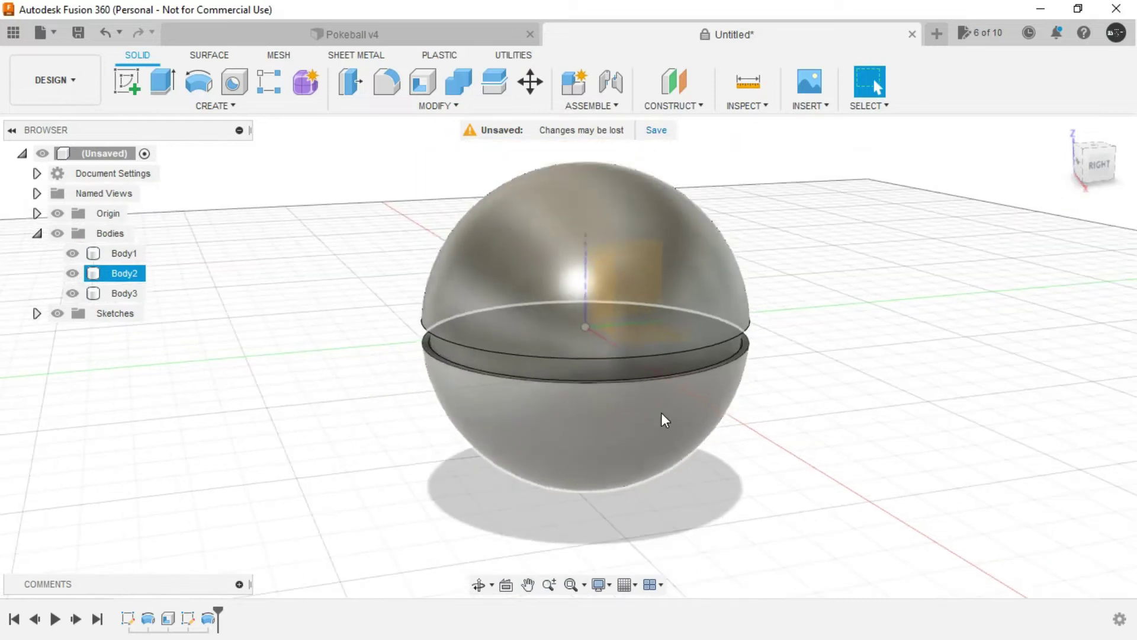
key(Escape)
Measure the distance from the origin point to the upper half-sphere's outer face, hiding the bodies temporarily to pick the origin
click(754, 107)
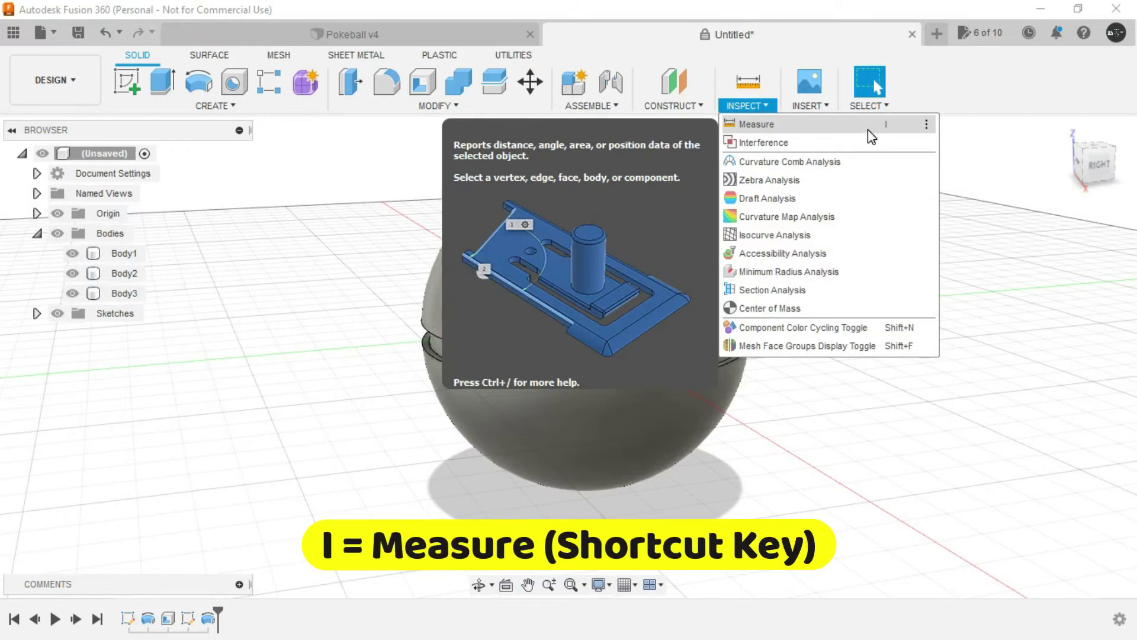
click(758, 110)
click(760, 113)
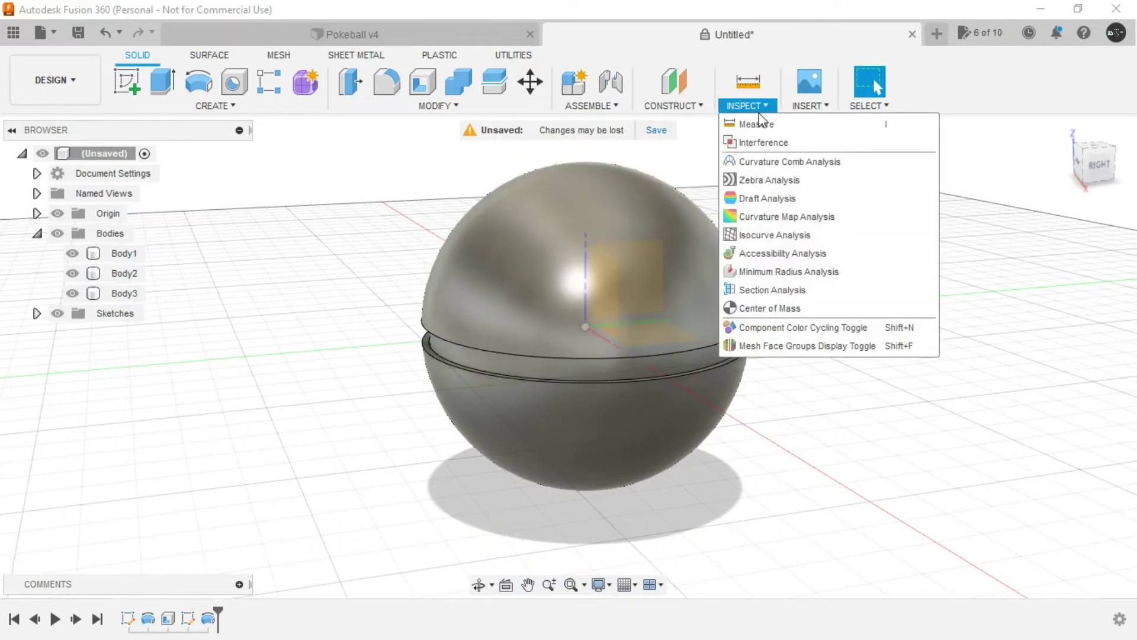
click(761, 123)
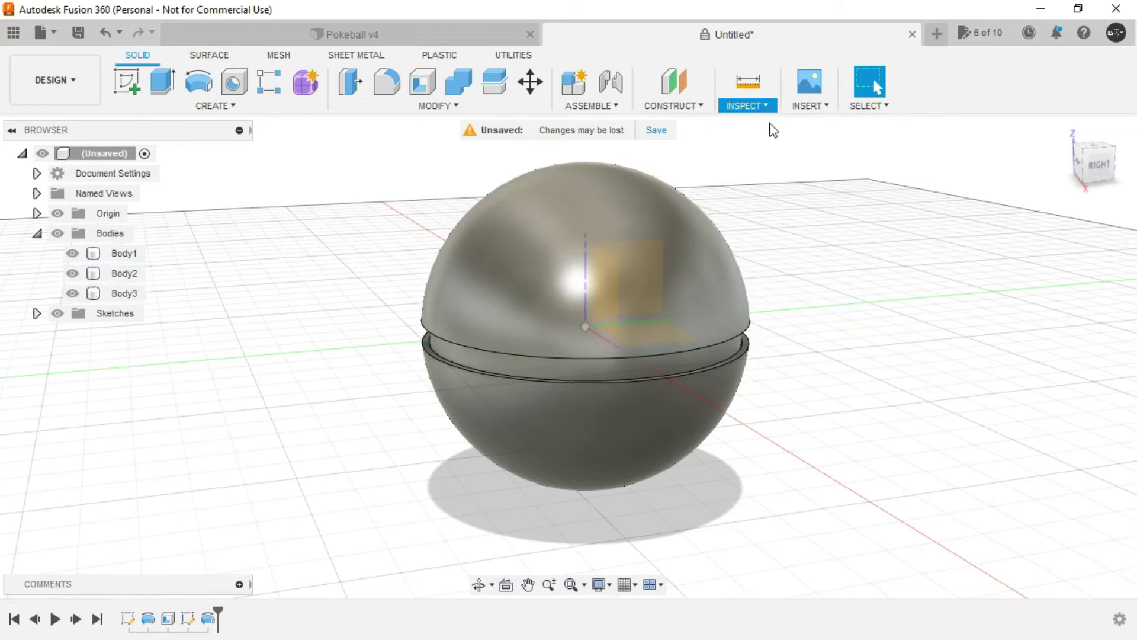
click(57, 233)
scroll(614, 338, up, 2)
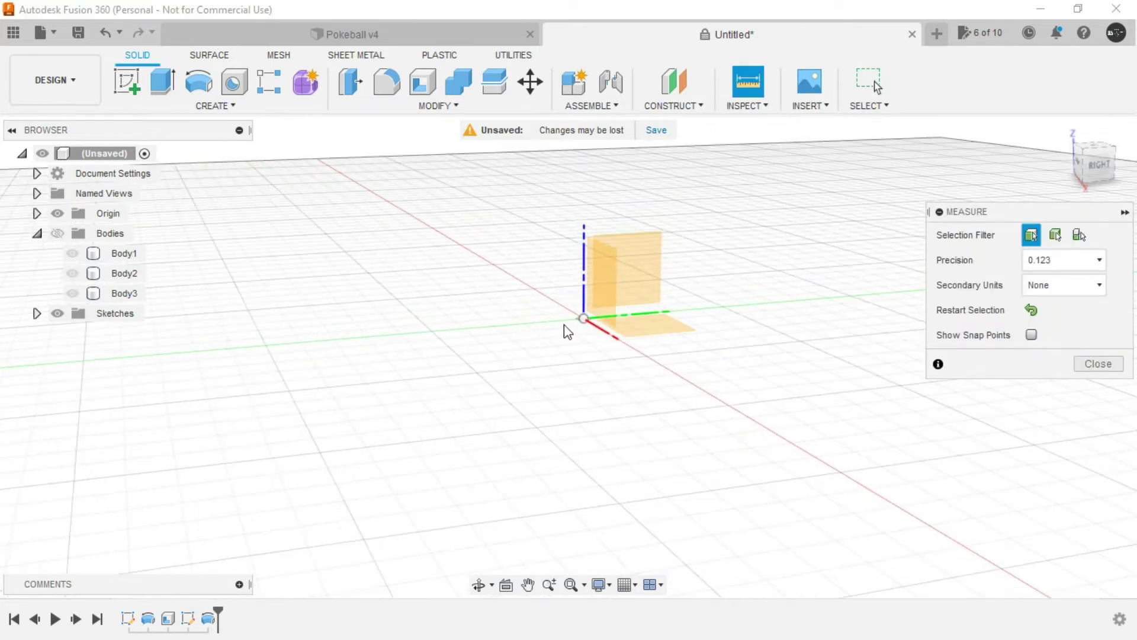
click(583, 318)
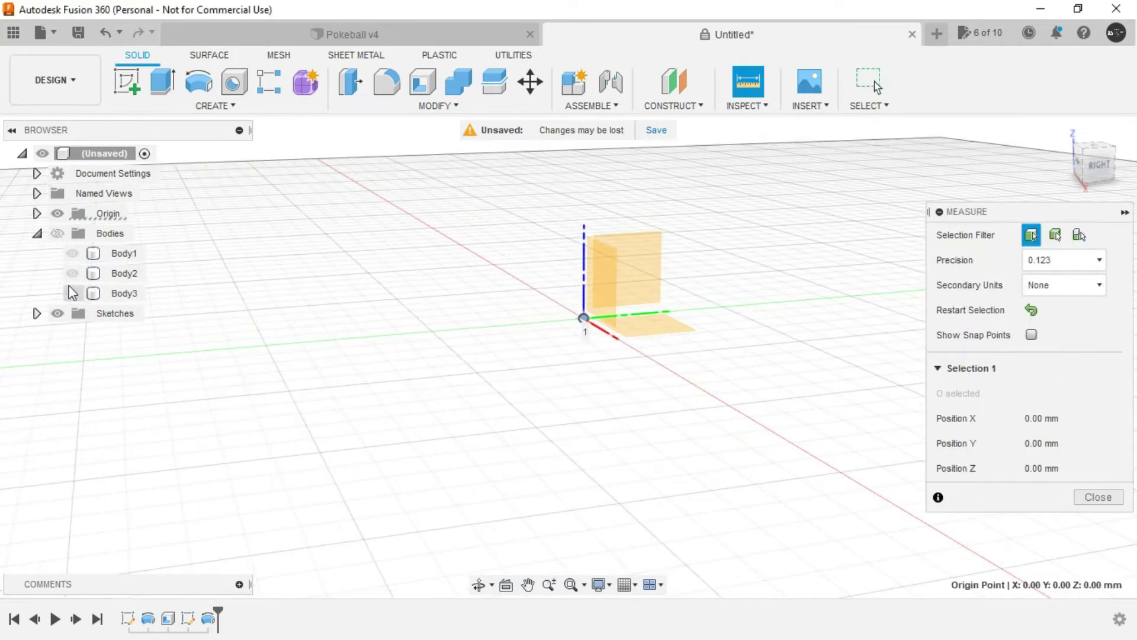
click(59, 235)
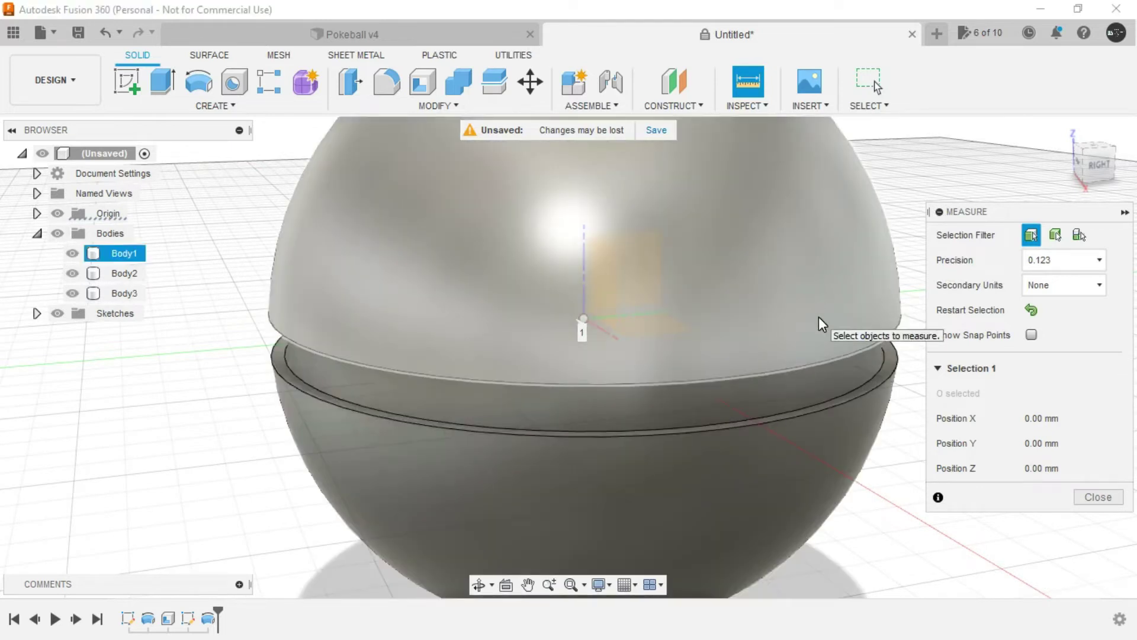
click(819, 320)
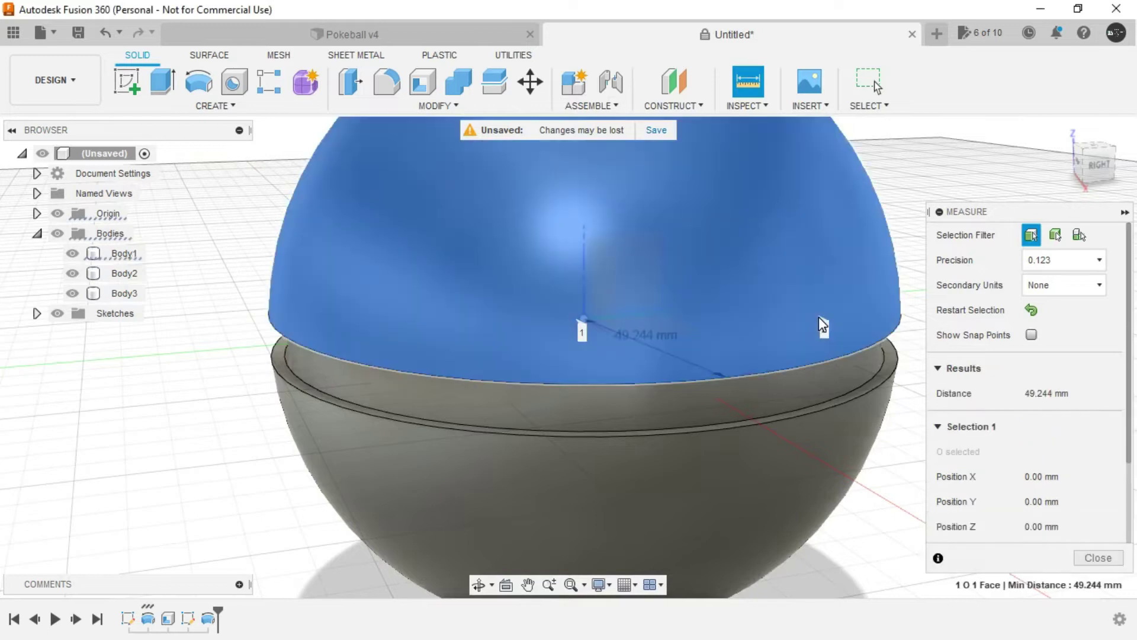
scroll(617, 353, up, 3)
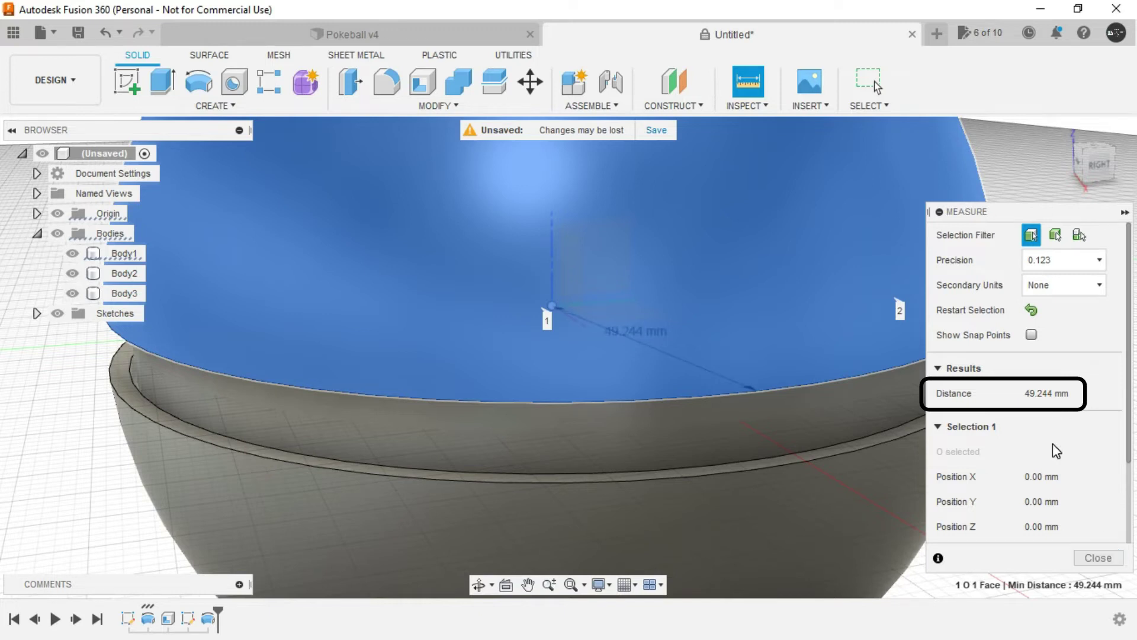
click(1099, 558)
Create a construction plane offset 49.244 mm from the YZ plane, in front of the ball
scroll(1054, 526, down, 5)
scroll(1054, 526, up, 2)
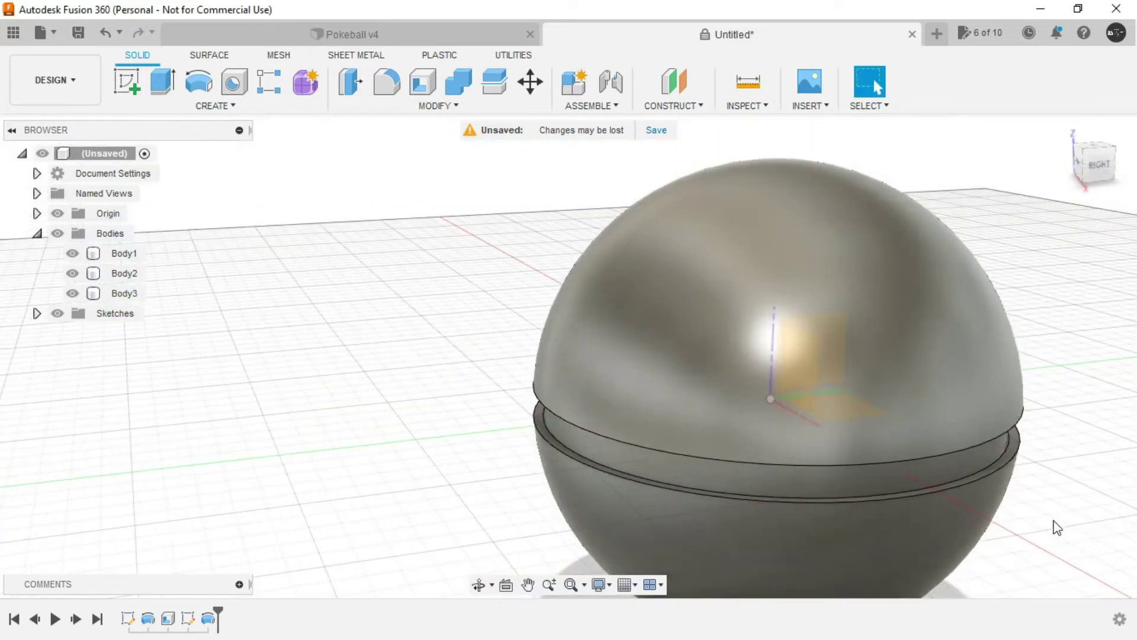
middle_drag(1054, 526, 780, 389)
scroll(851, 284, down, 3)
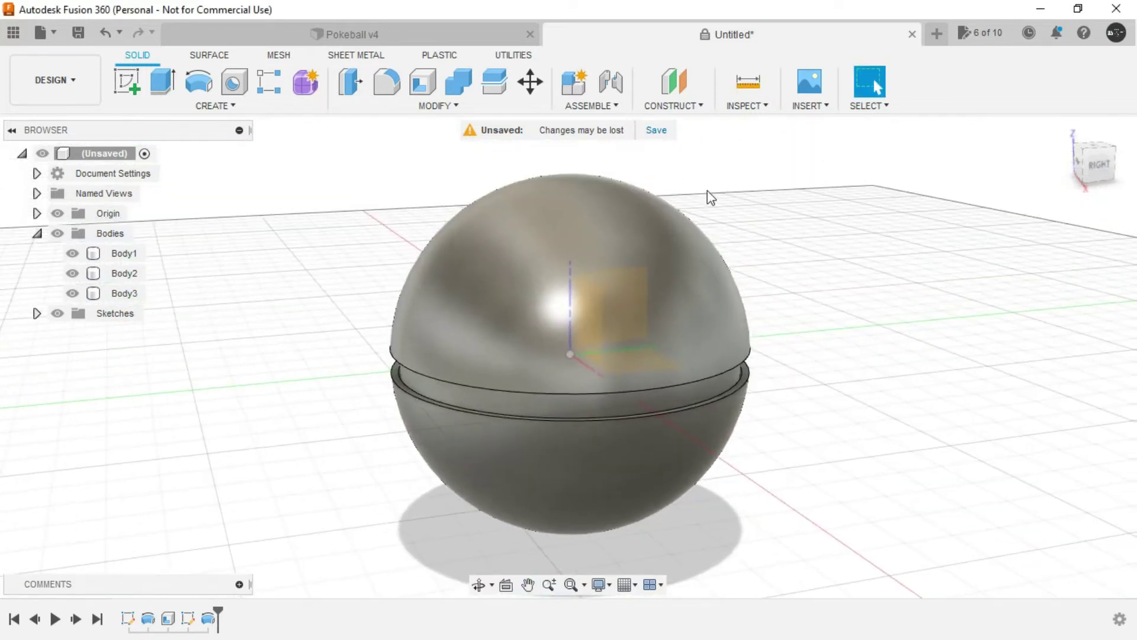
click(678, 113)
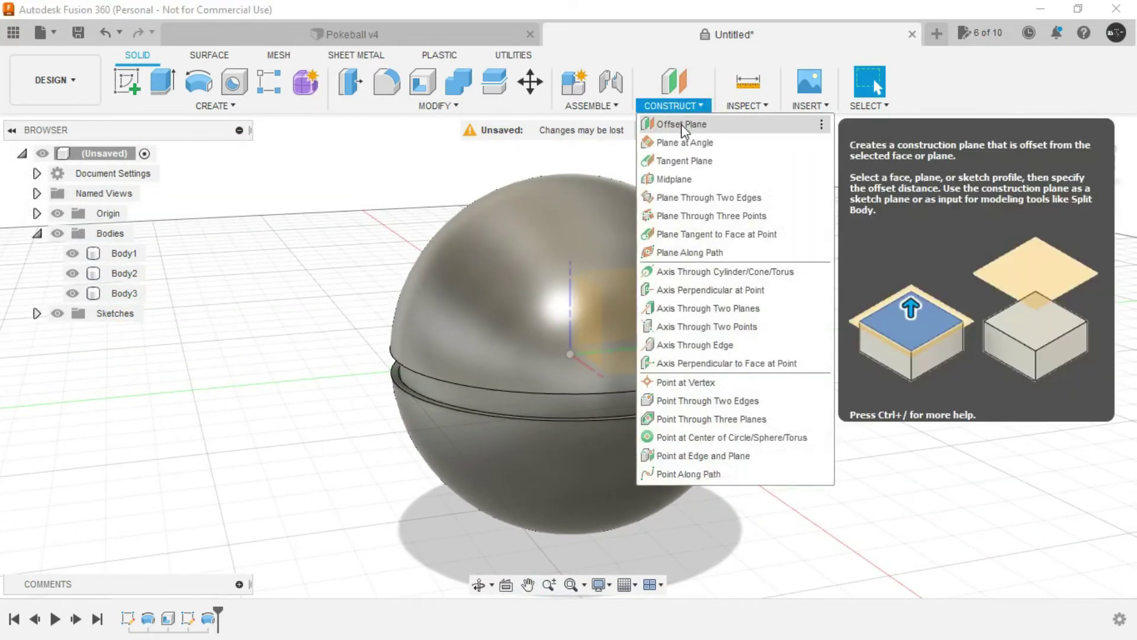
click(684, 122)
scroll(814, 356, down, 5)
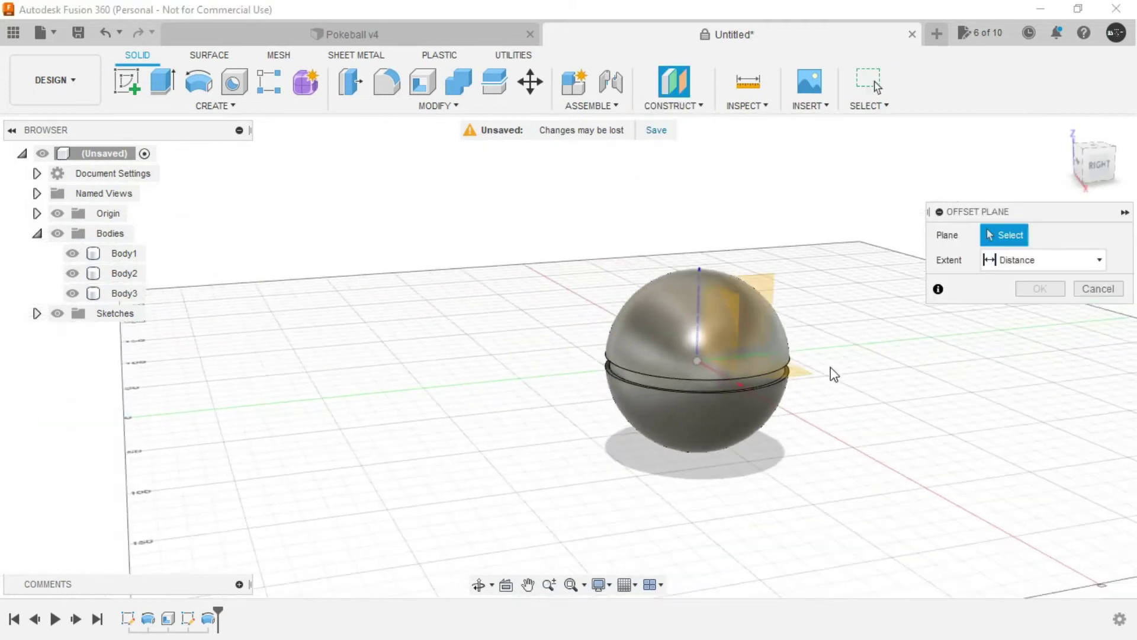
click(788, 290)
scroll(858, 340, up, 4)
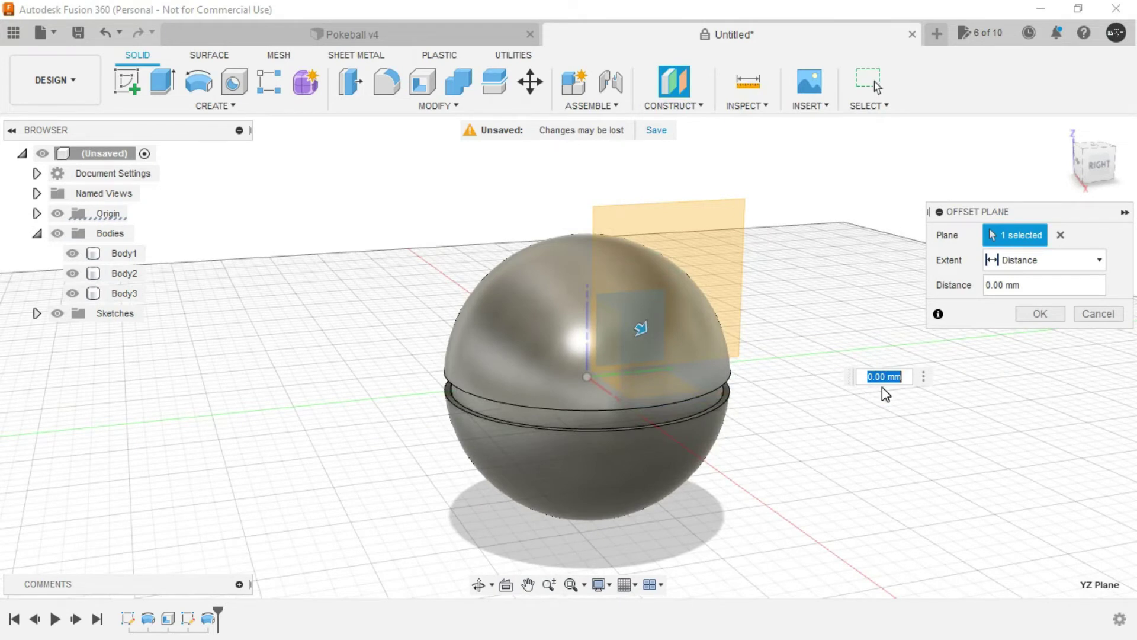
scroll(853, 369, up, 1)
text(49.244)
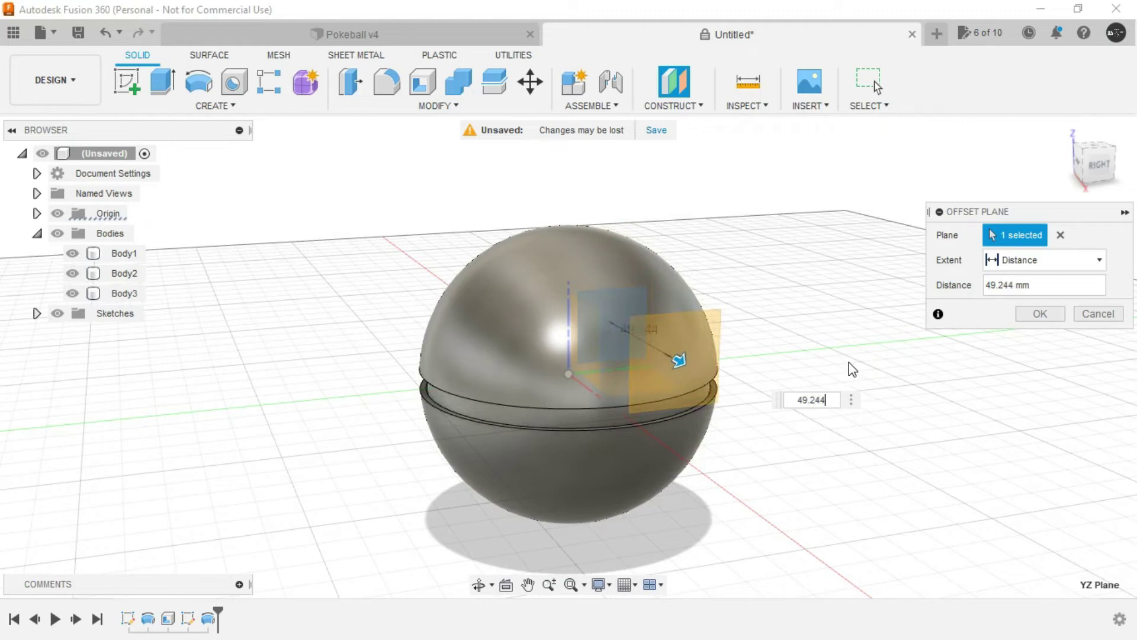
click(1044, 305)
scroll(664, 395, up, 5)
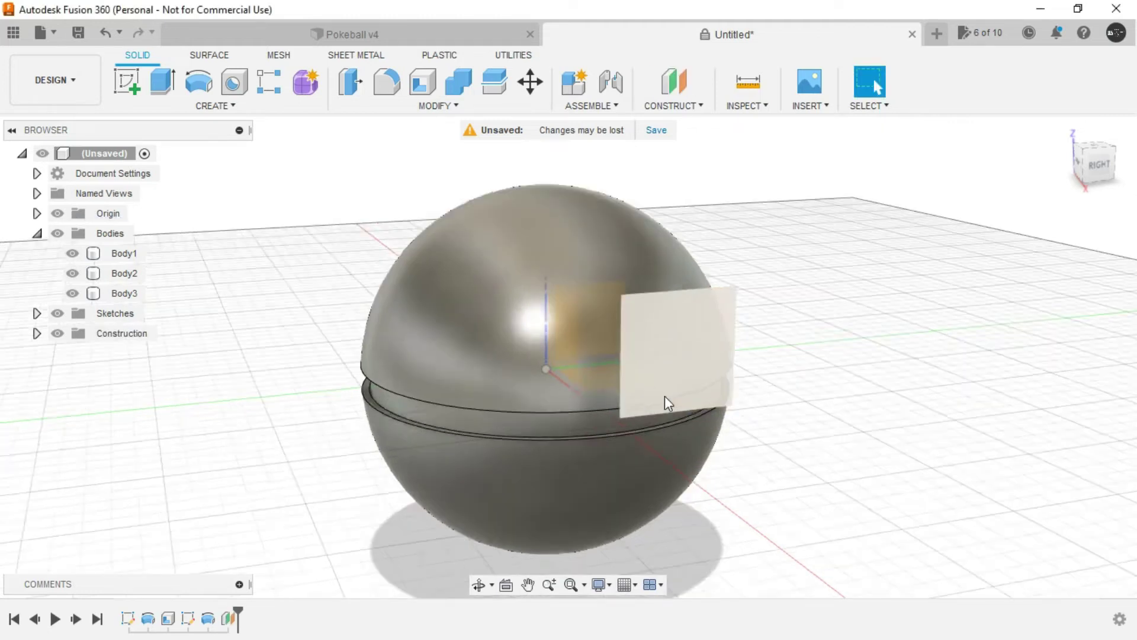
scroll(711, 327, down, 3)
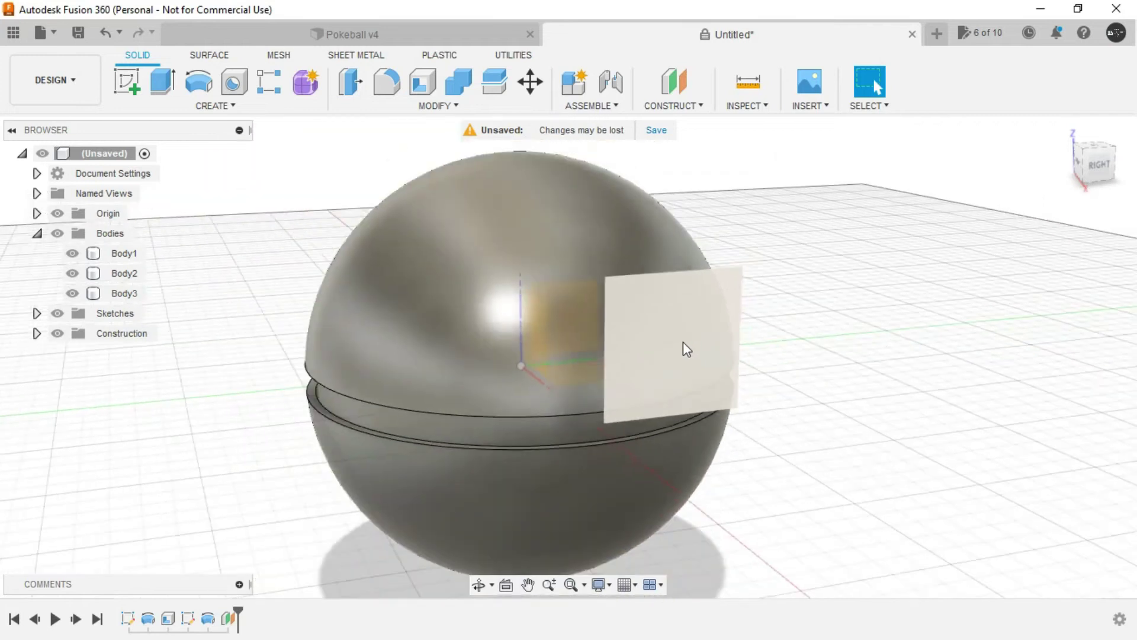
Check the front button in the Pokeball v4 reference design and start a sketch on the untitled design's offset plane
click(350, 34)
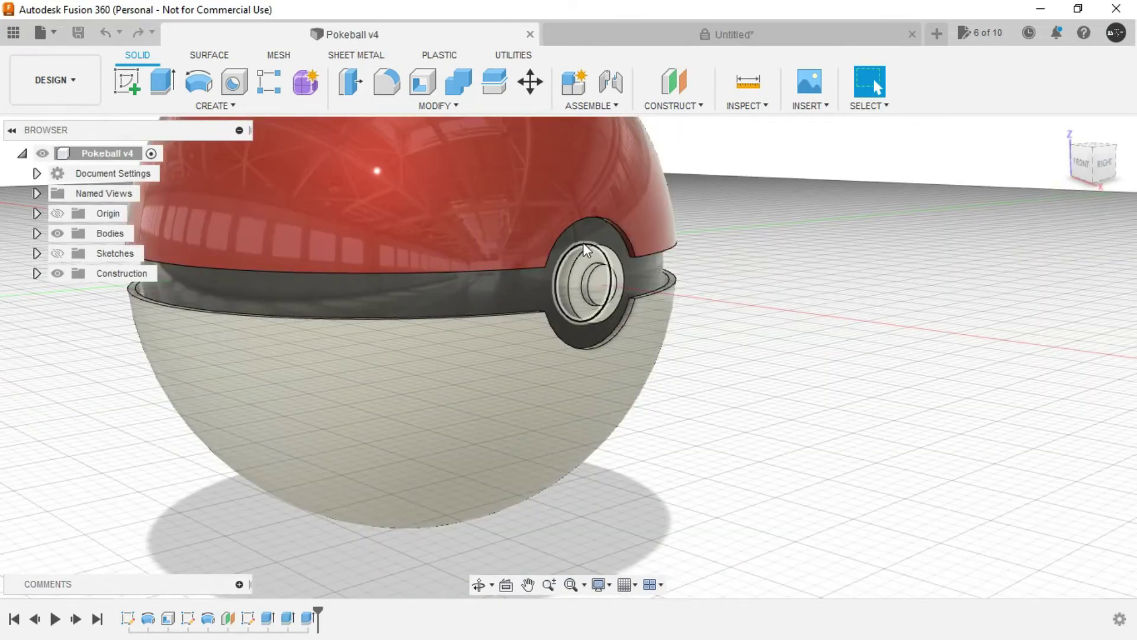
click(741, 34)
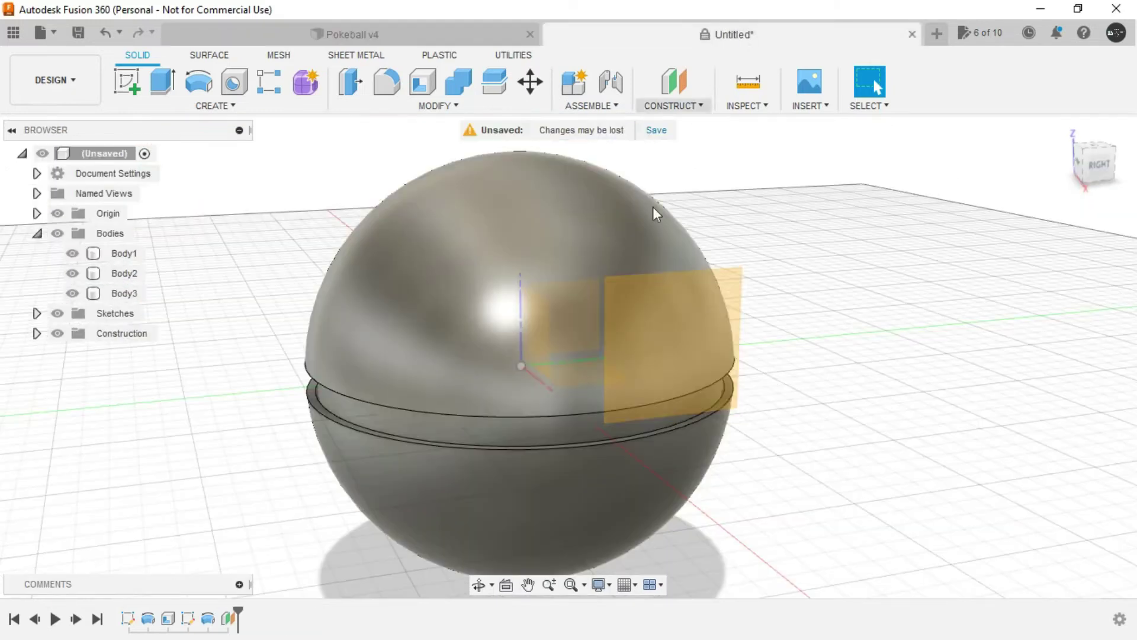
click(680, 339)
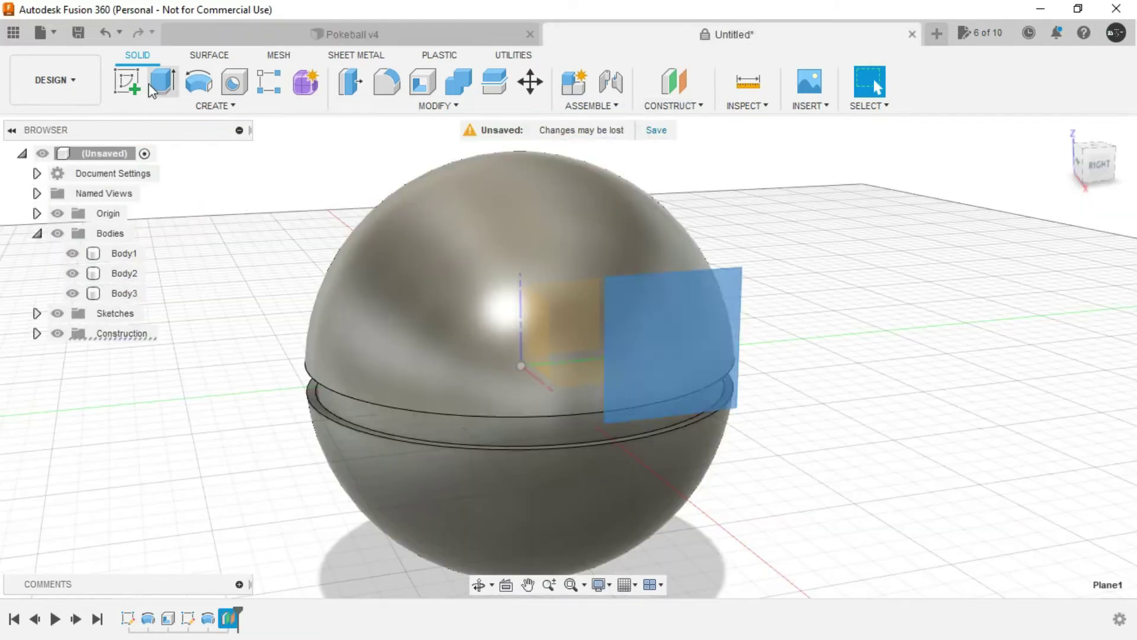
click(127, 83)
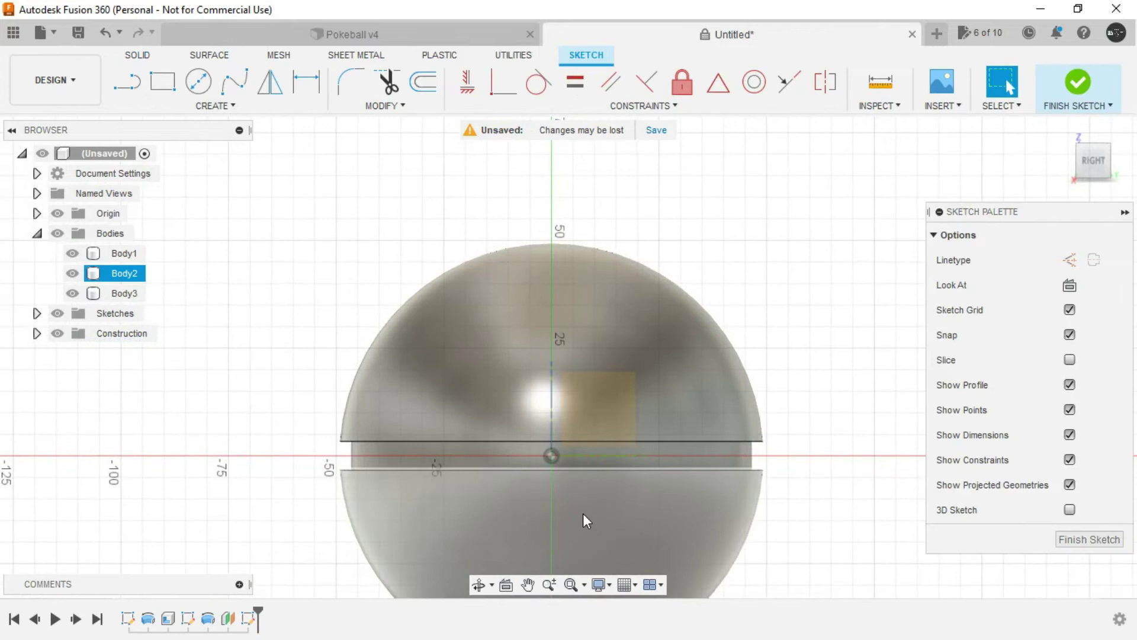
Draw two concentric circles centred on the origin, the outer one about 17.9 mm in diameter and a smaller one inside it
scroll(578, 446, up, 3)
scroll(551, 357, up, 2)
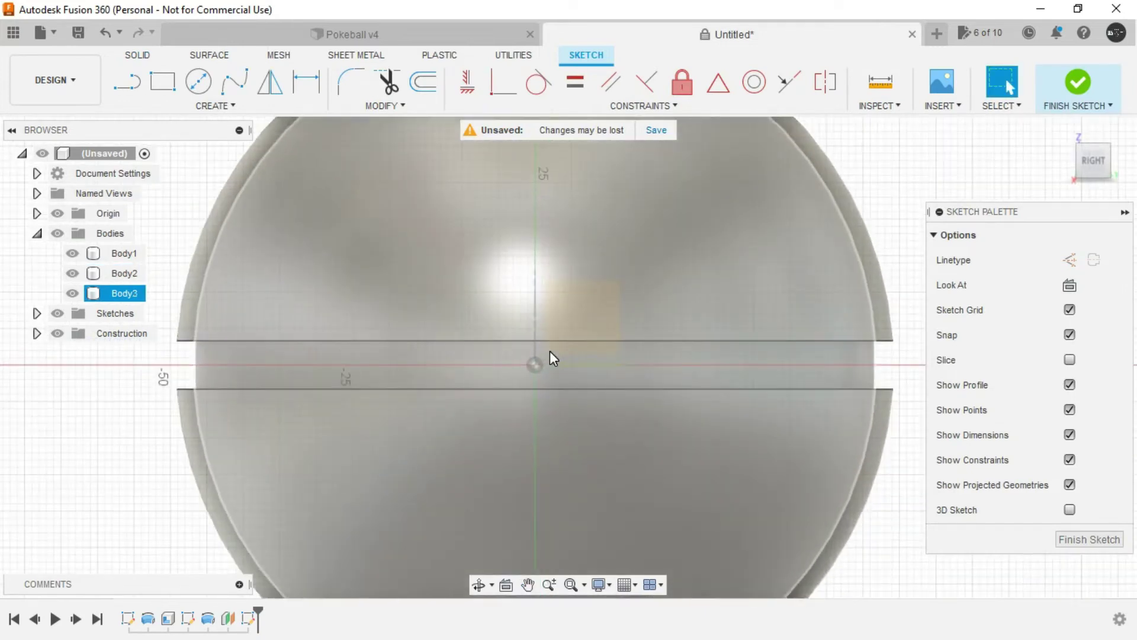
key(c)
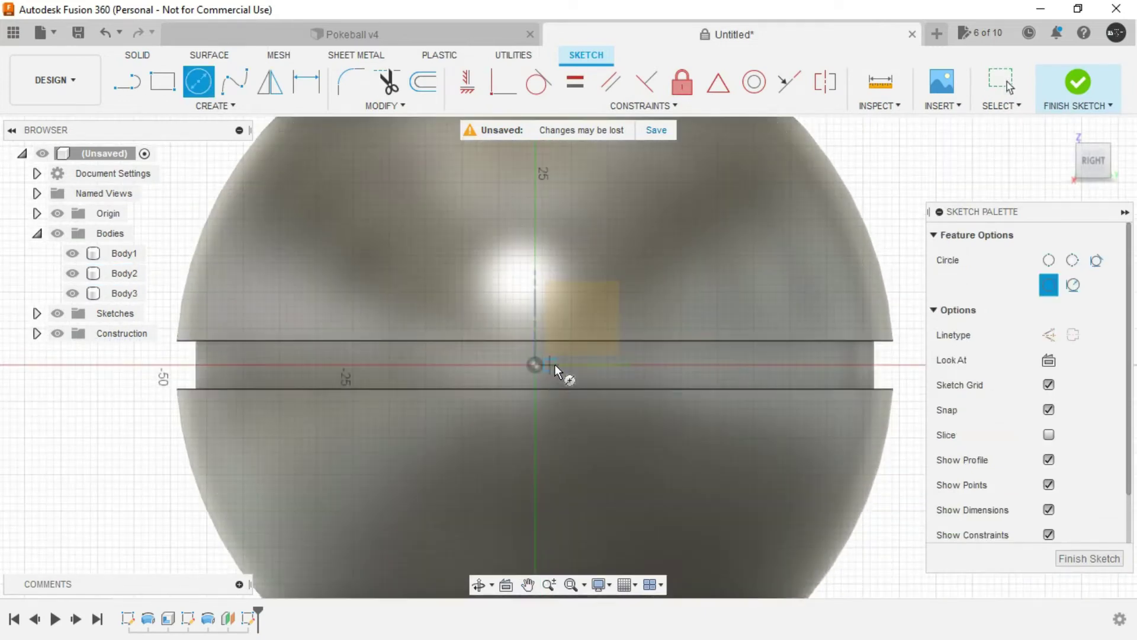
click(535, 365)
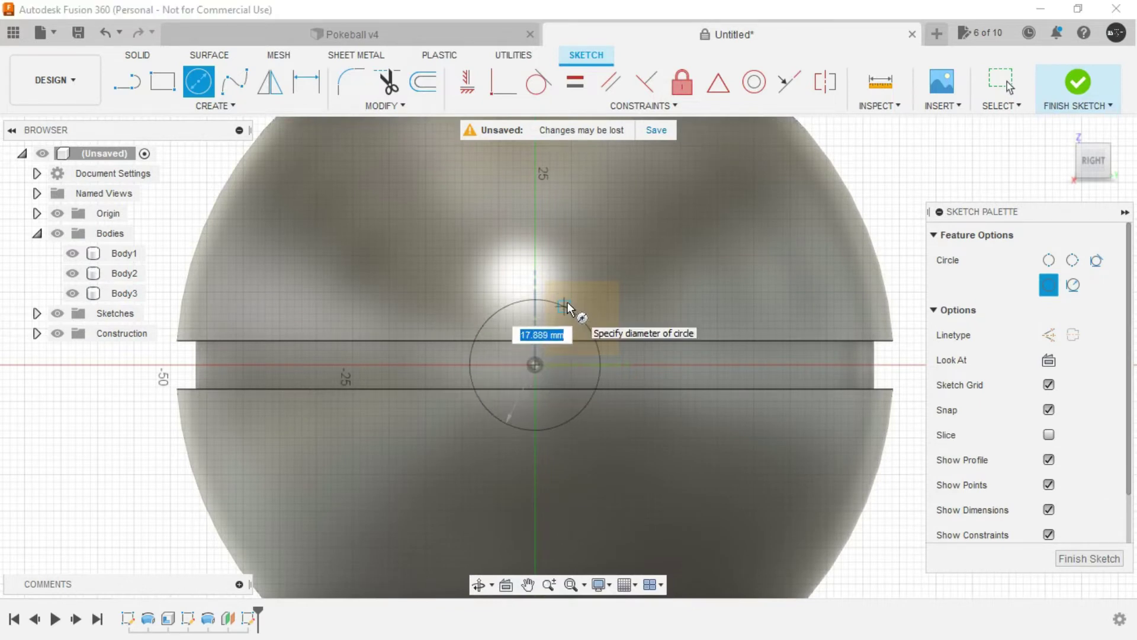
click(567, 308)
scroll(536, 370, up, 4)
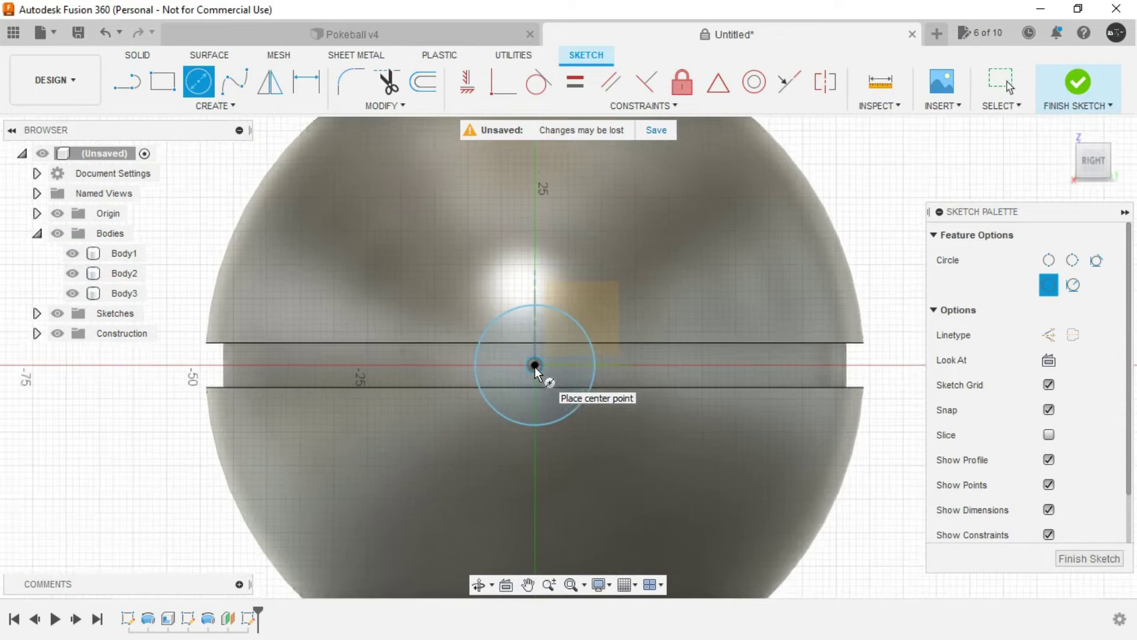
click(535, 364)
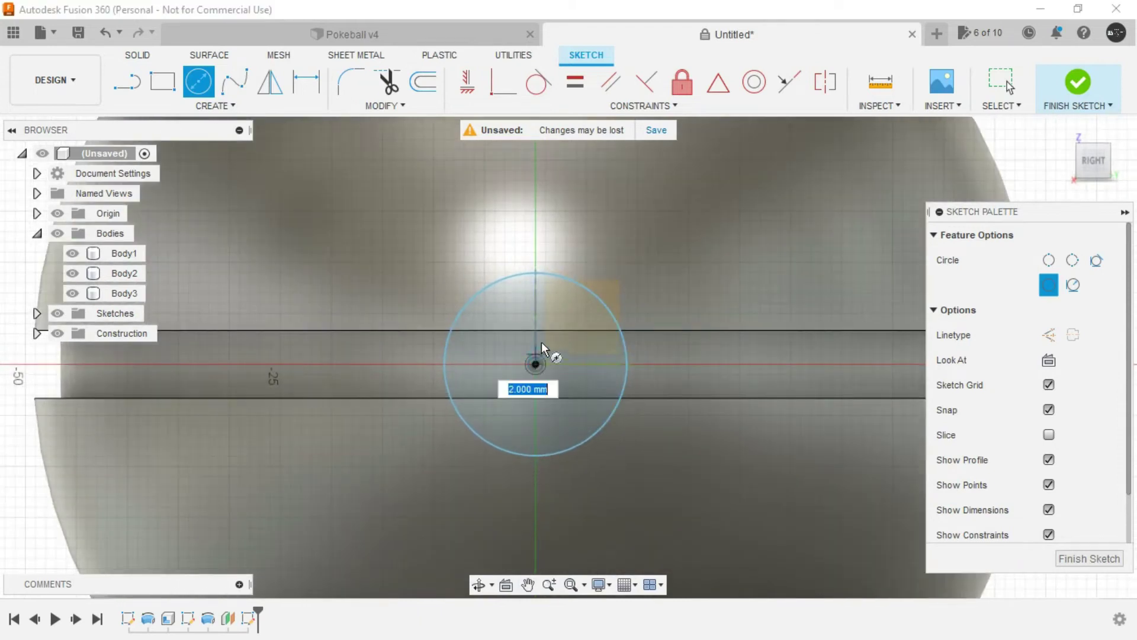
click(556, 306)
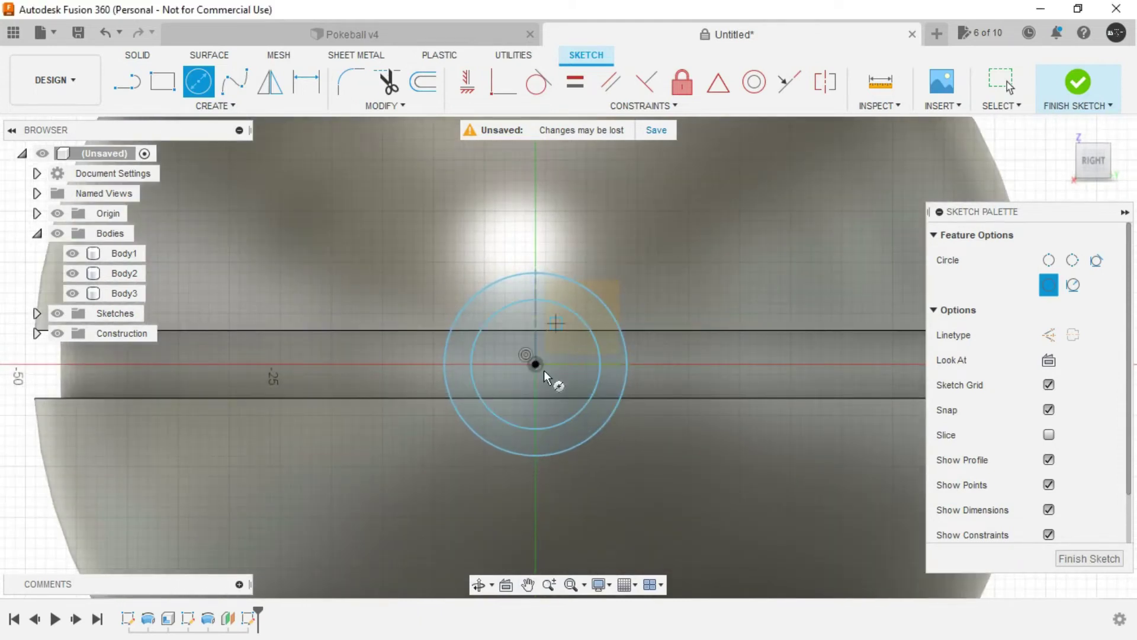
Add a concentric circle about 8.25 mm in diameter and a slightly smaller one just inside it, and finish the sketch
scroll(539, 370, up, 3)
click(532, 360)
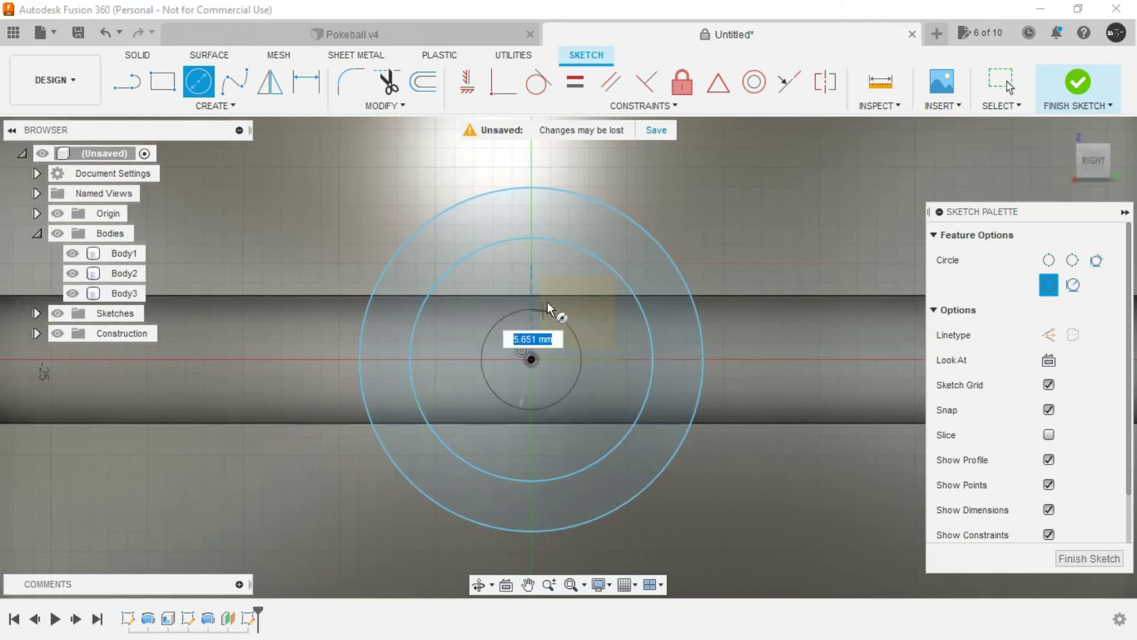
text(8.25)
key(Return)
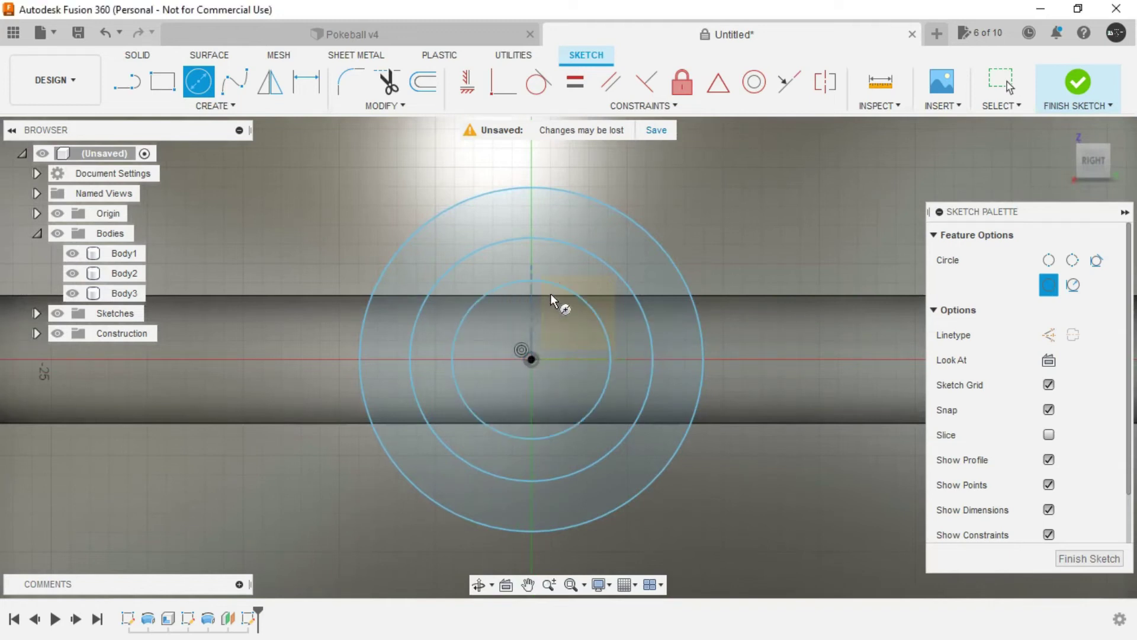
click(532, 360)
scroll(554, 306, up, 3)
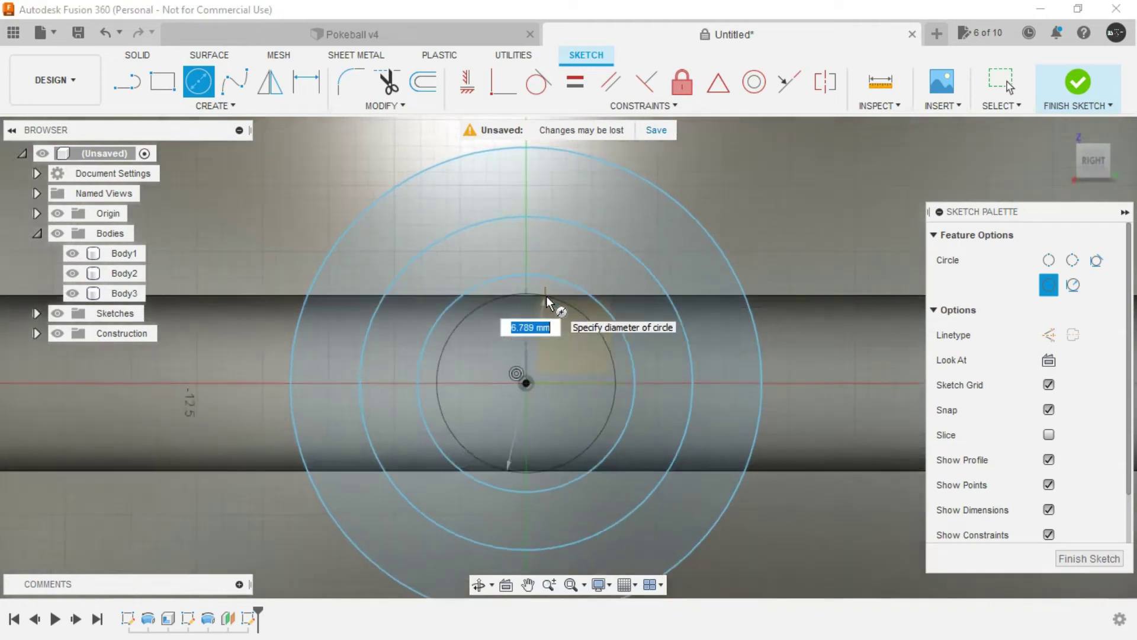
click(548, 286)
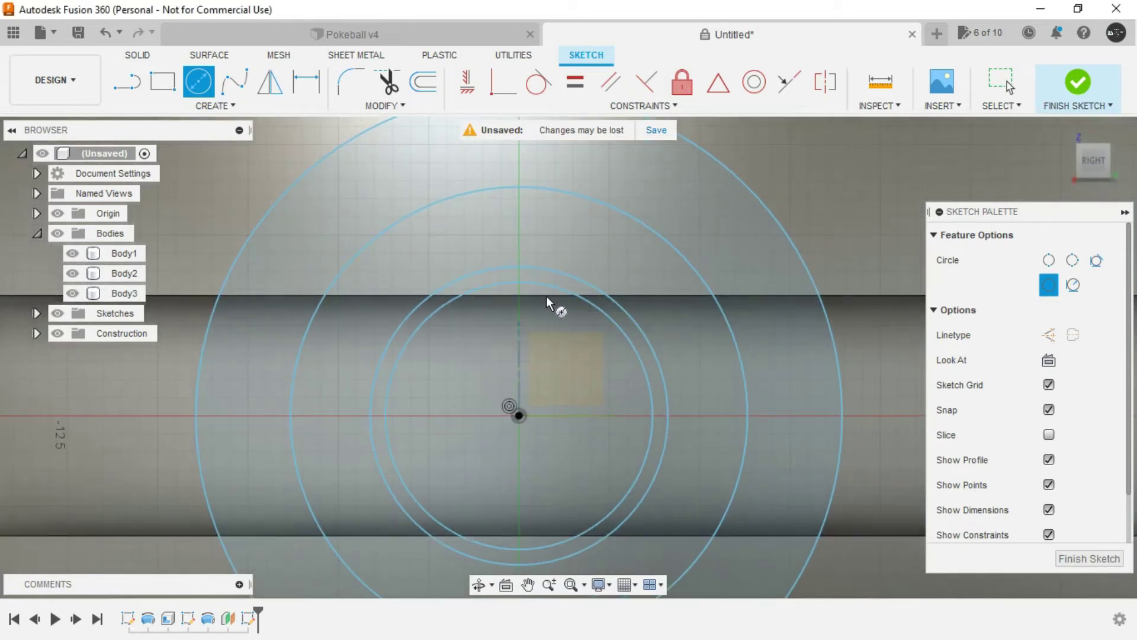
scroll(557, 320, down, 3)
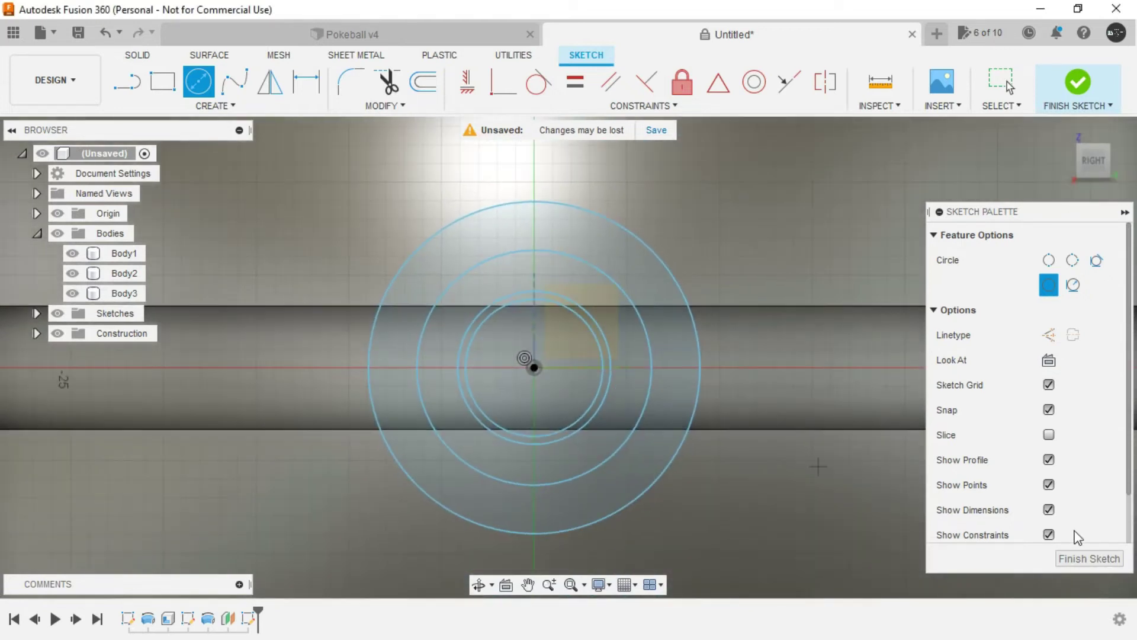
click(1090, 559)
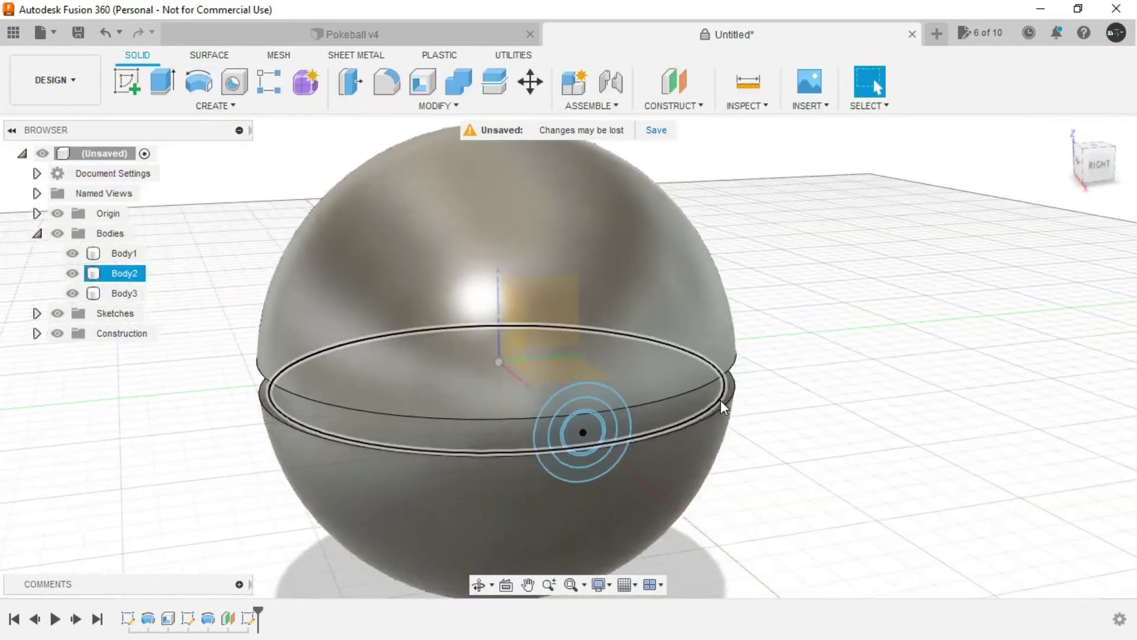
Hide the origin planes and axes
mouse_move(751, 501)
shift+middle_down()
mouse_move(792, 505)
mouse_move(447, 388)
shift+middle_up()
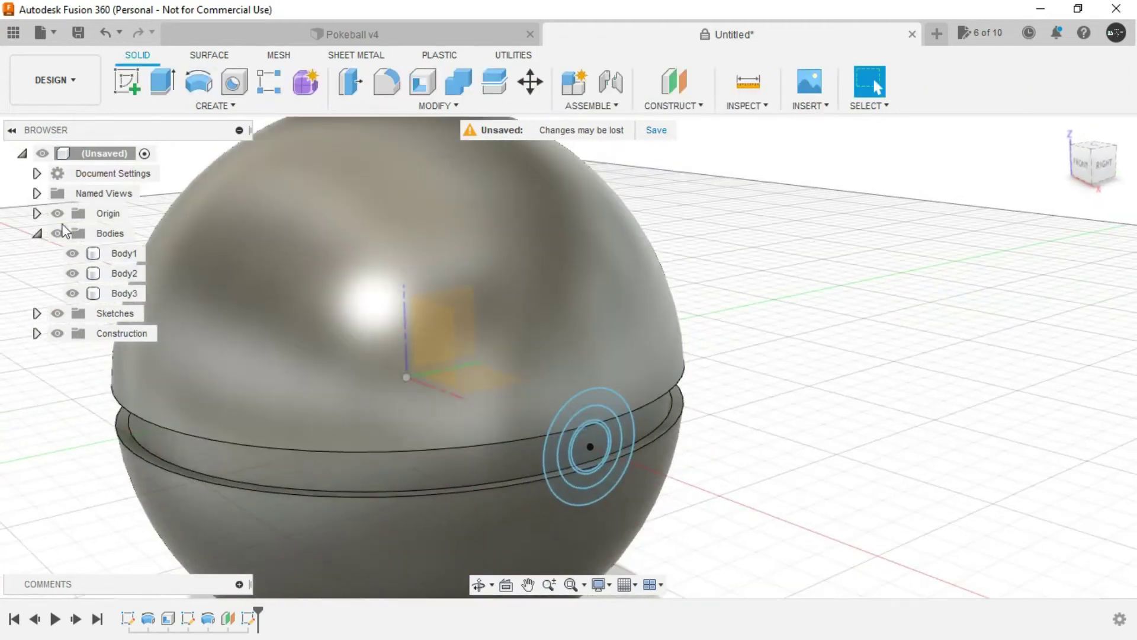
click(57, 213)
scroll(370, 389, down, 3)
middle_drag(370, 389, 538, 308)
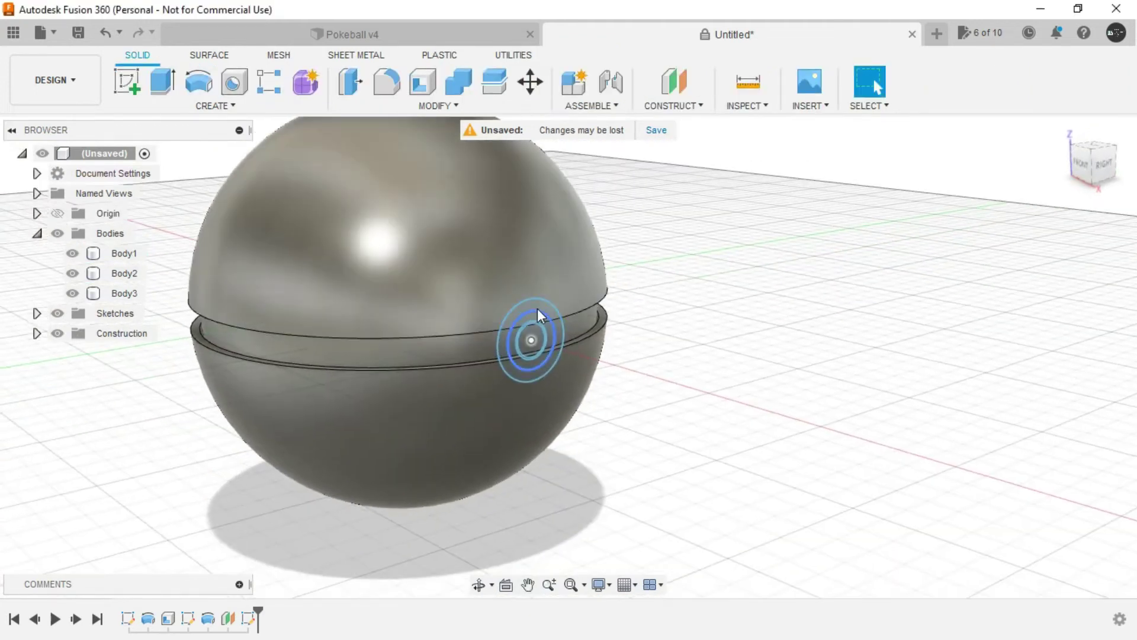
Extrude all four circle profiles to the inner sphere's surface as a cut, making a round button opening in the half-spheres
scroll(538, 308, up, 3)
click(545, 311)
click(525, 385)
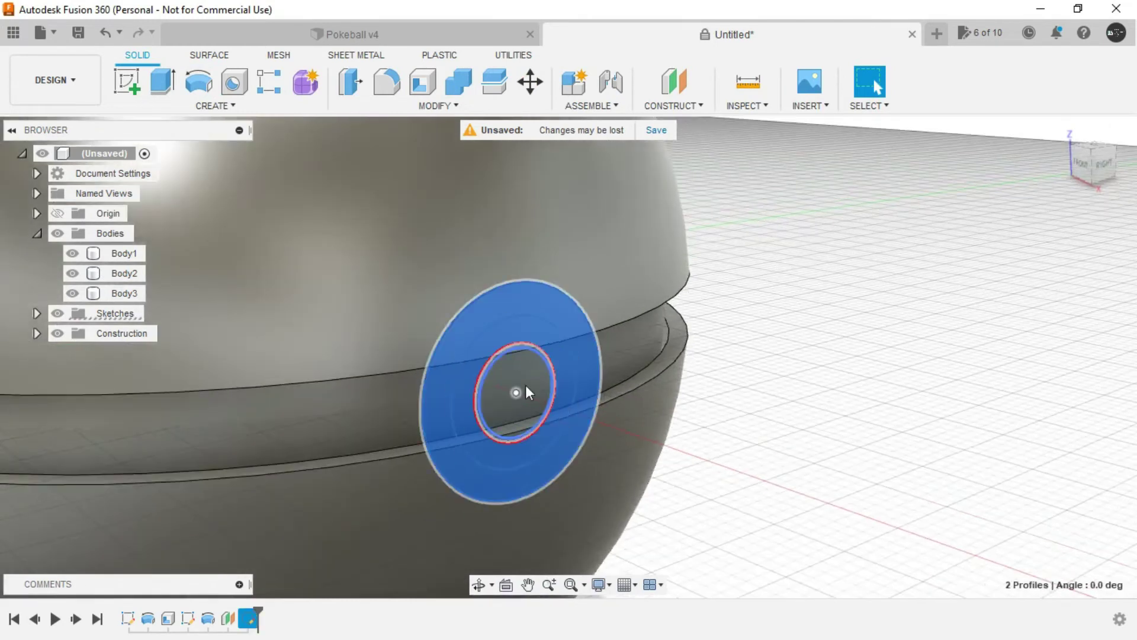
scroll(525, 385, up, 3)
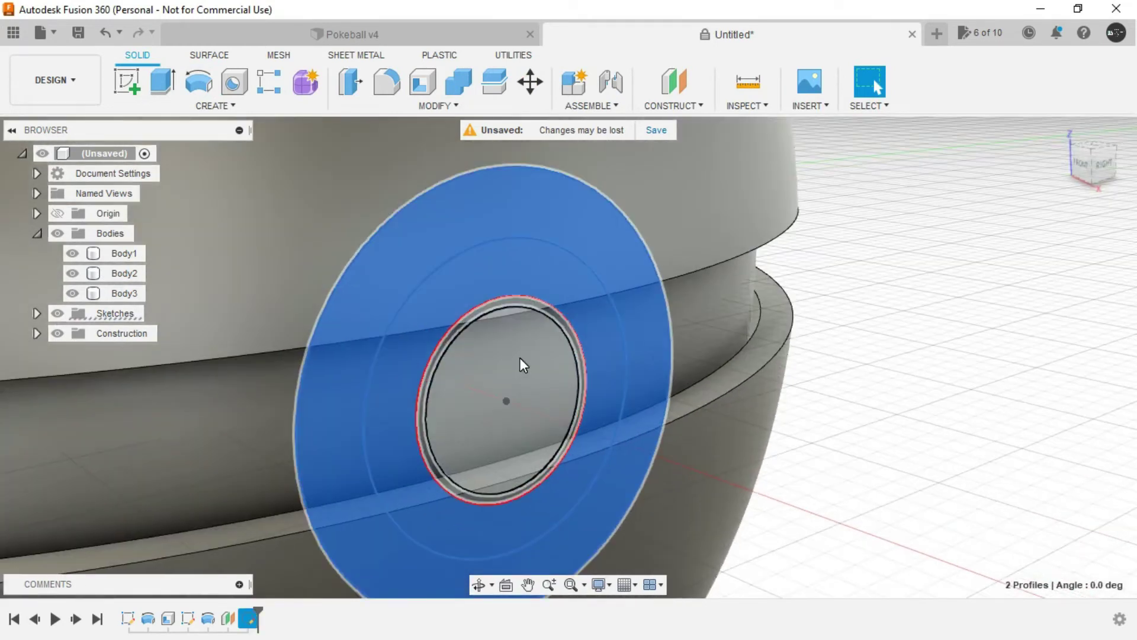
click(520, 358)
scroll(527, 340, up, 3)
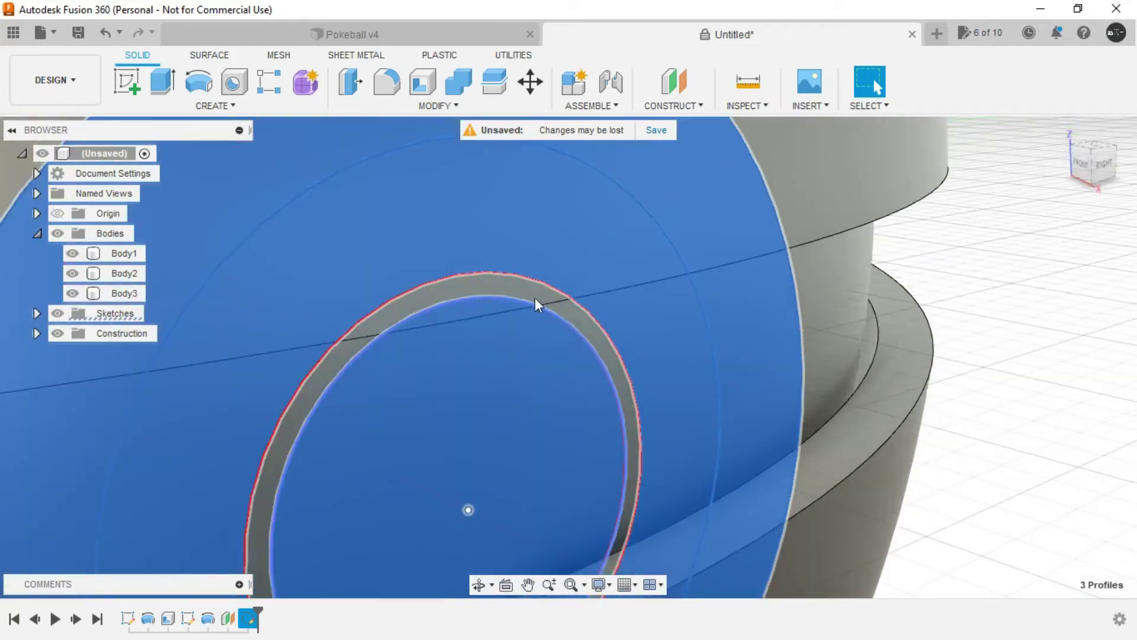
scroll(535, 292, down, 10)
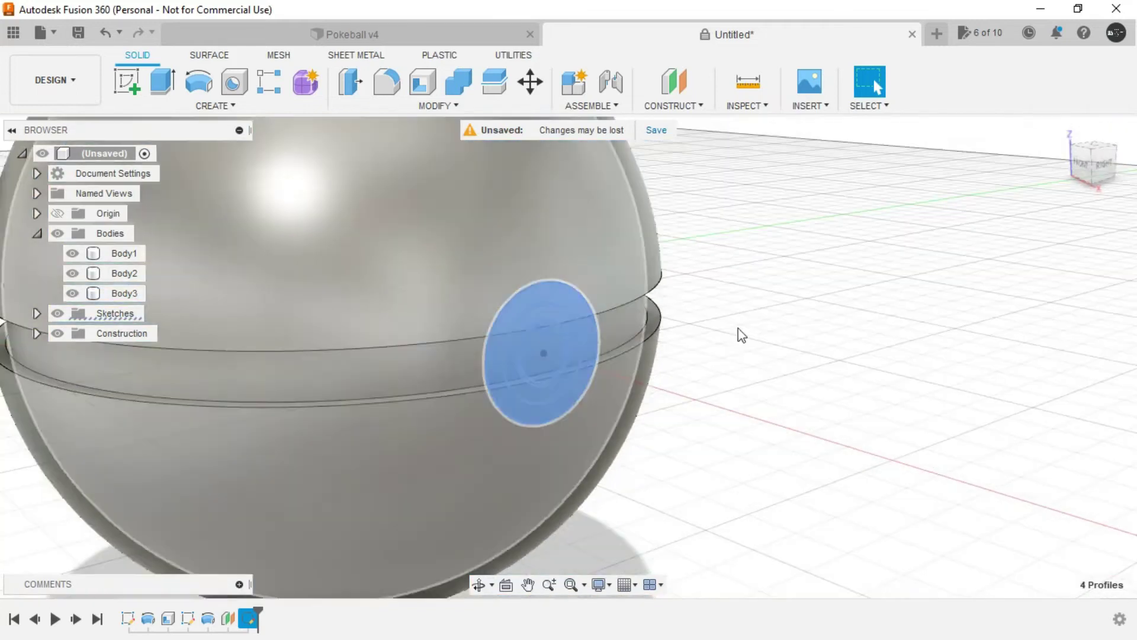
right_click(748, 323)
key(e)
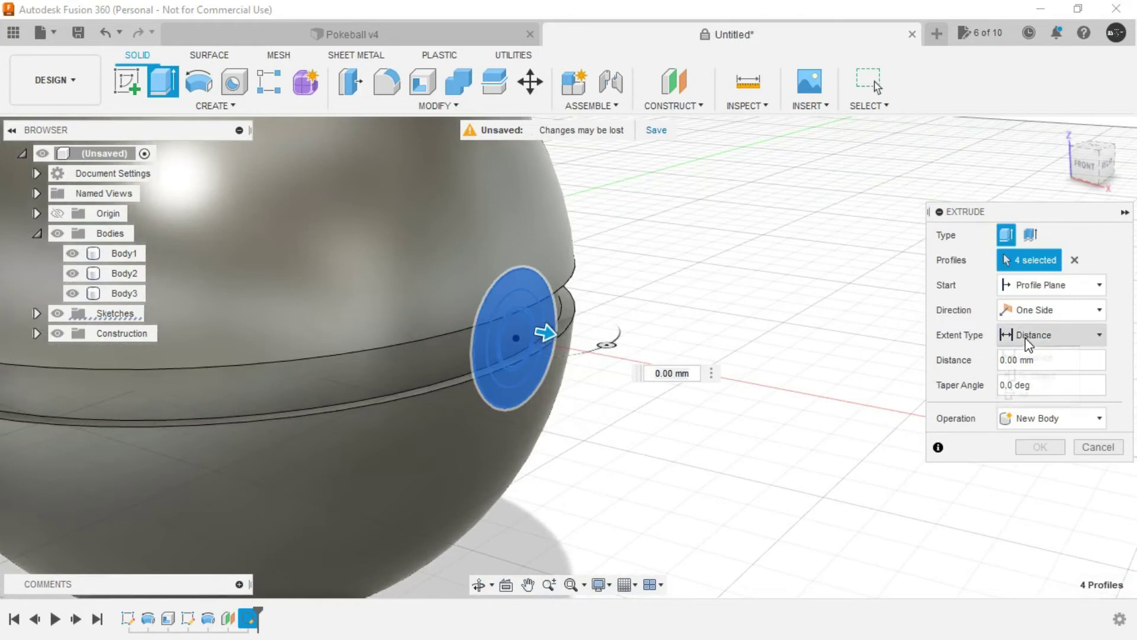
click(1029, 344)
click(1035, 375)
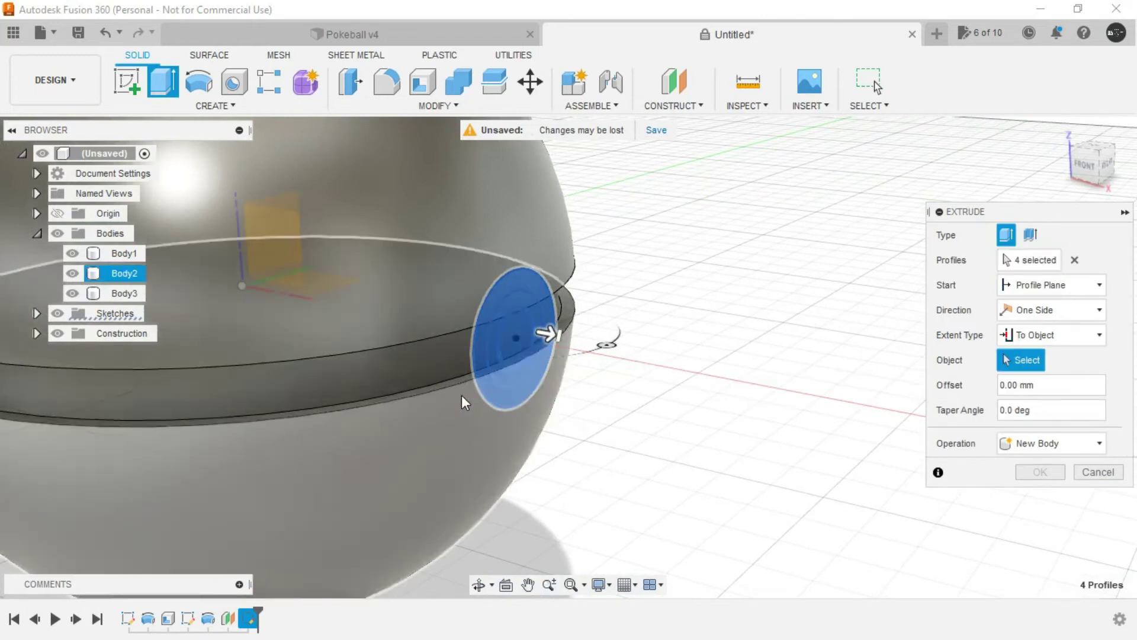
scroll(437, 354, up, 3)
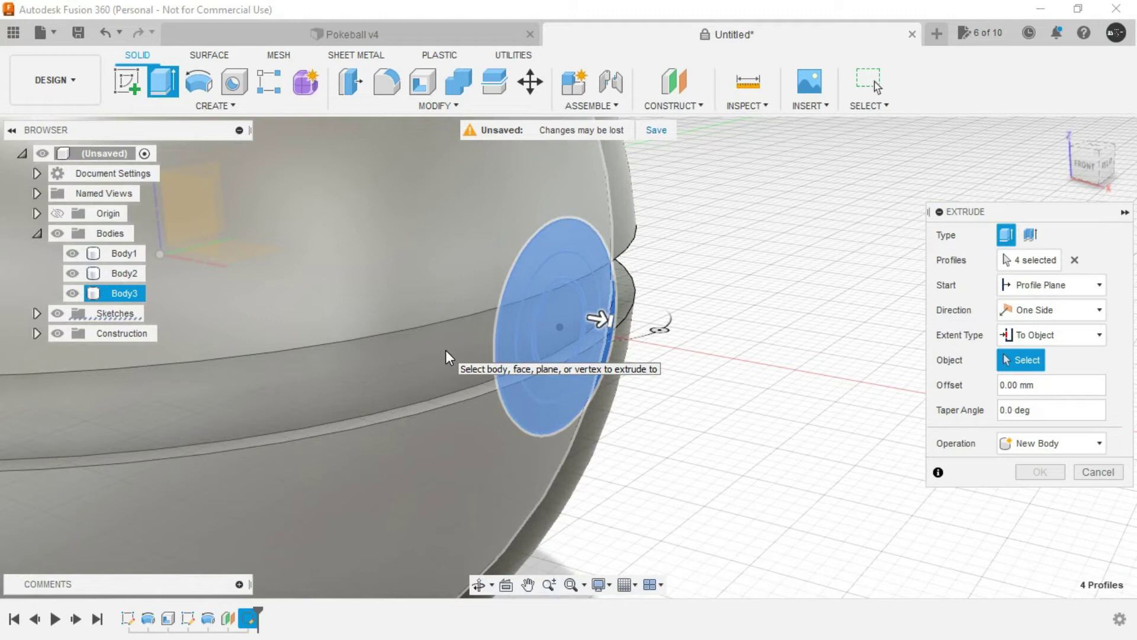
click(446, 351)
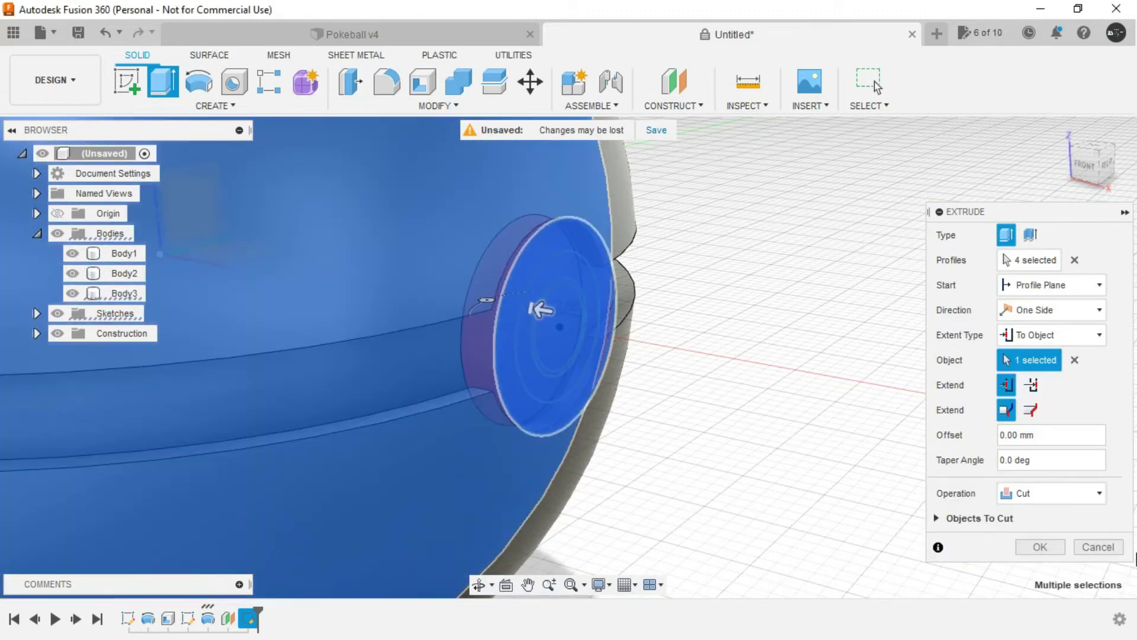
click(1041, 546)
Check the front button in the Pokeball v4 reference design and show the button's circle sketch again in the untitled design
shift+middle_drag(749, 478, 717, 466)
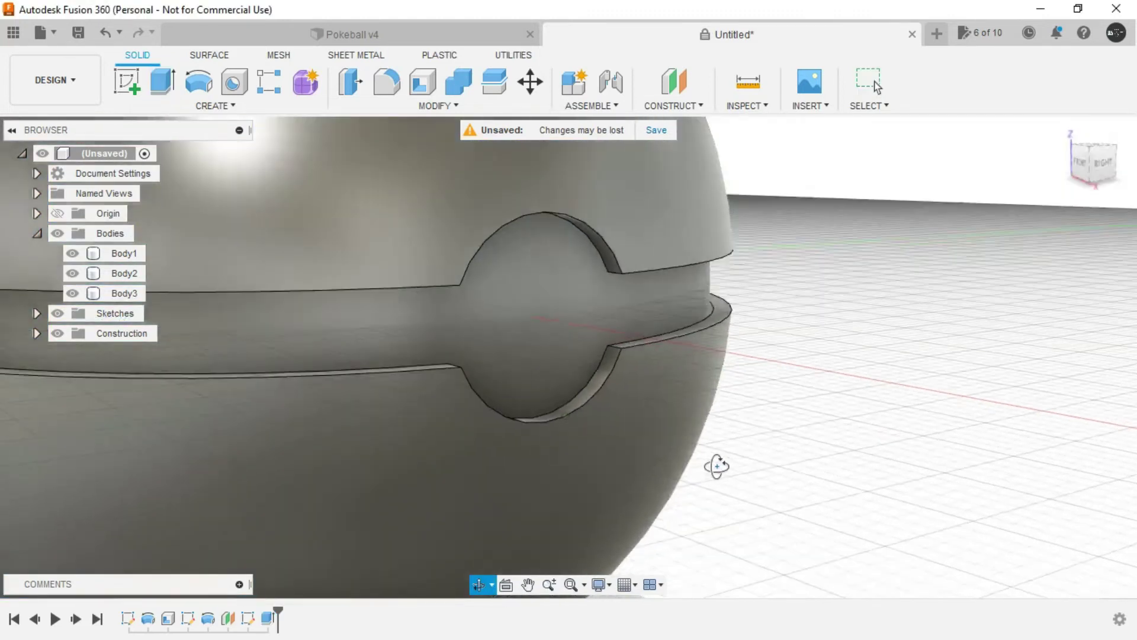
click(352, 35)
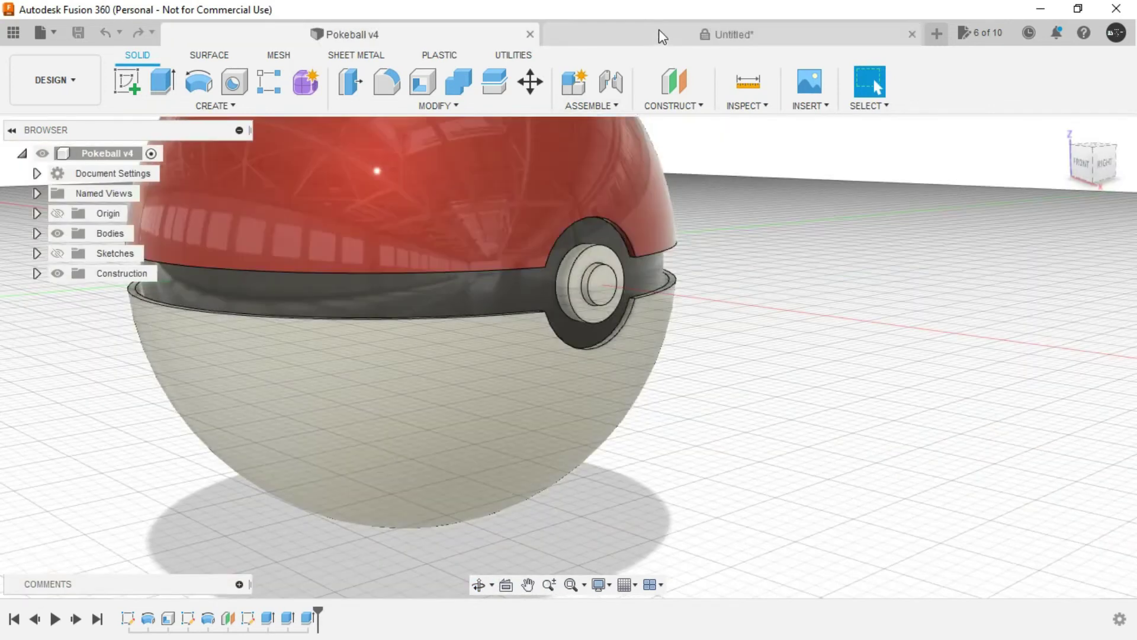
click(658, 32)
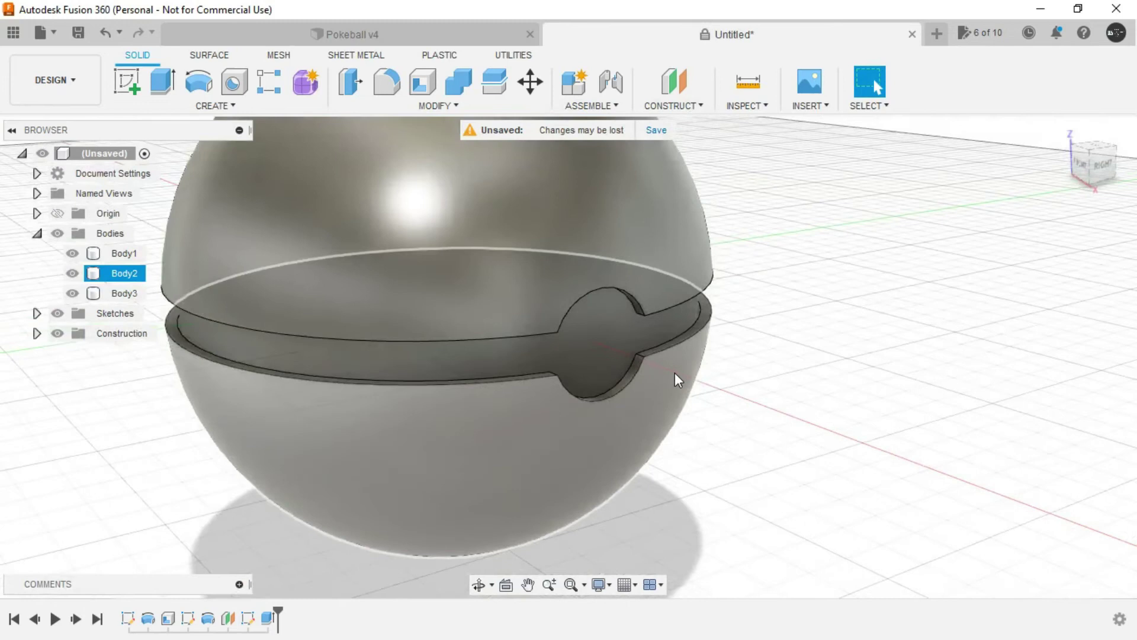
click(37, 313)
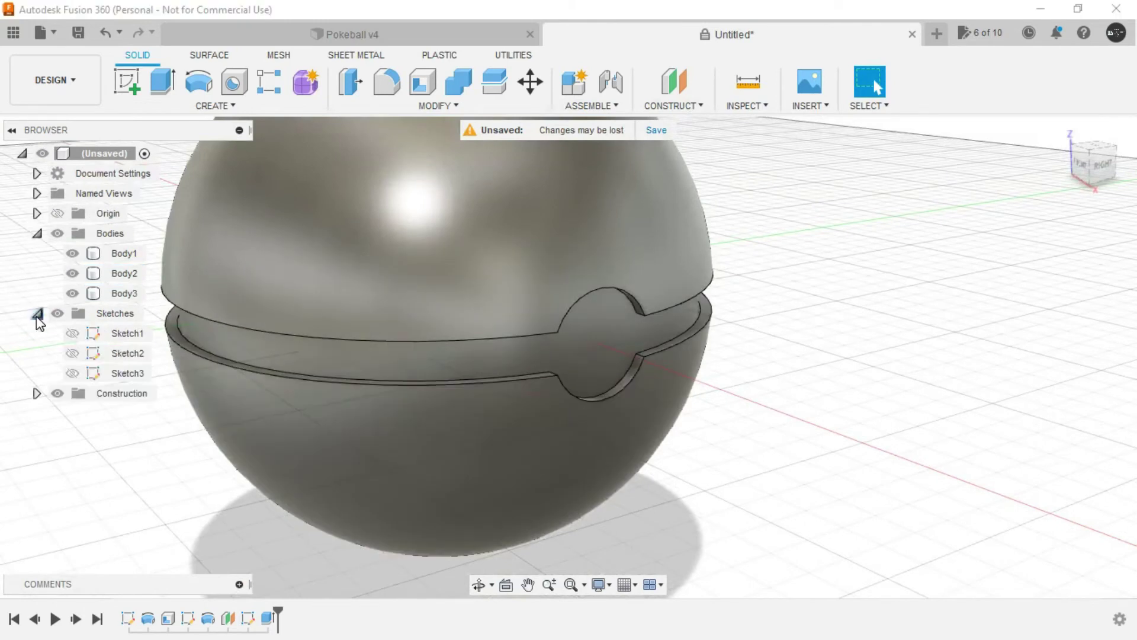
click(76, 373)
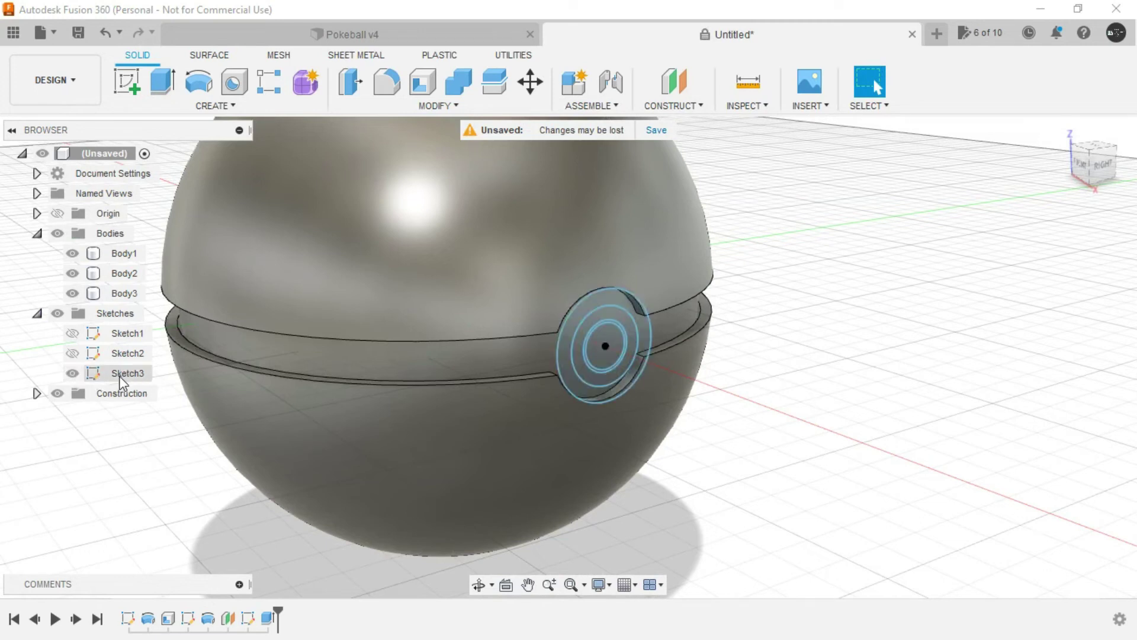
Extrude the ring between the second and third button circles to the inner sphere's surface as a new body
scroll(690, 423, up, 4)
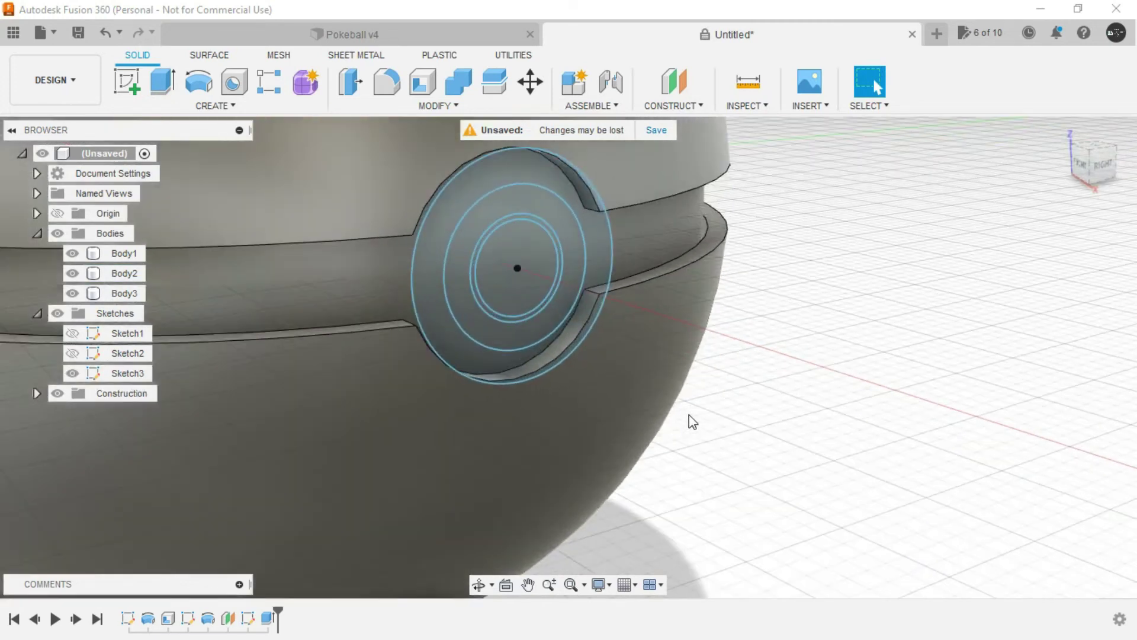
shift+middle_drag(579, 240, 592, 267)
scroll(593, 267, up, 3)
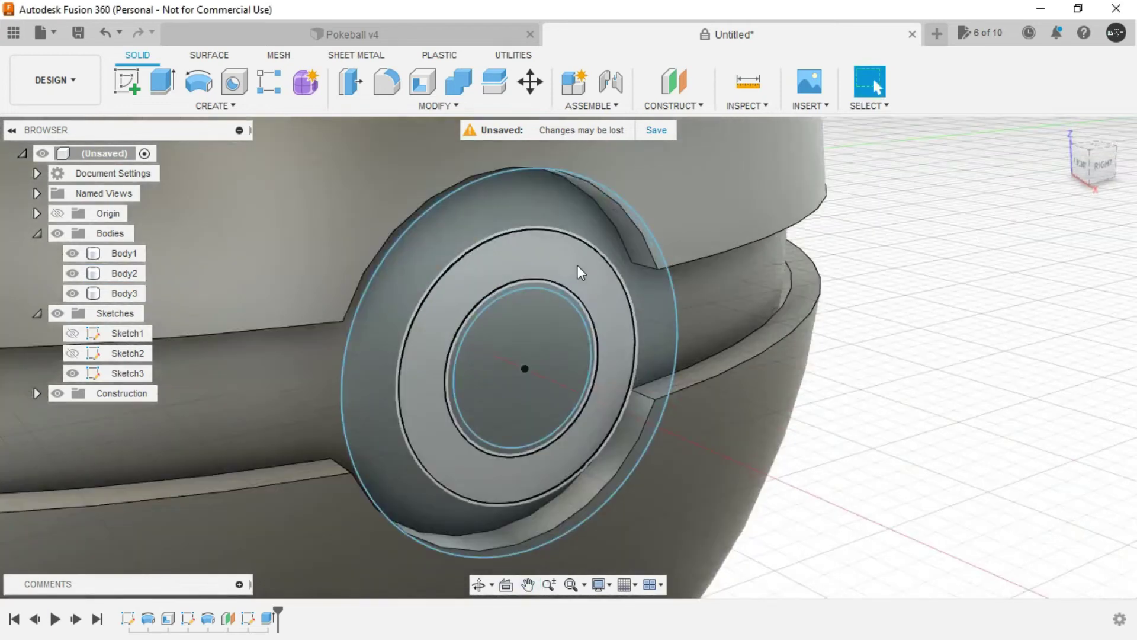
click(513, 257)
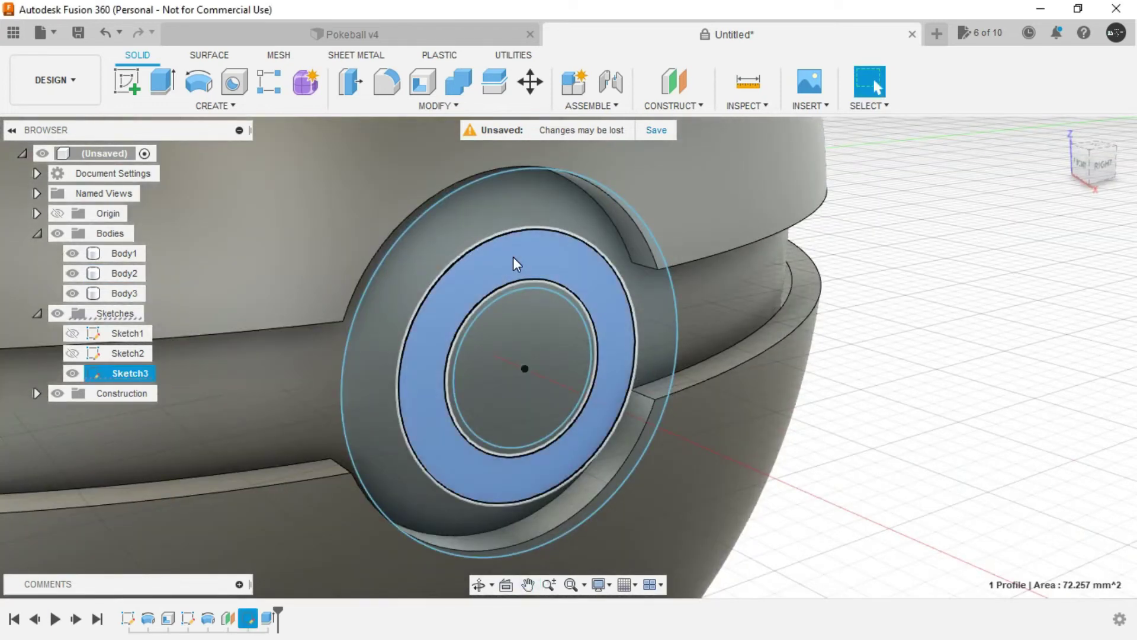
right_click(967, 265)
key(Escape)
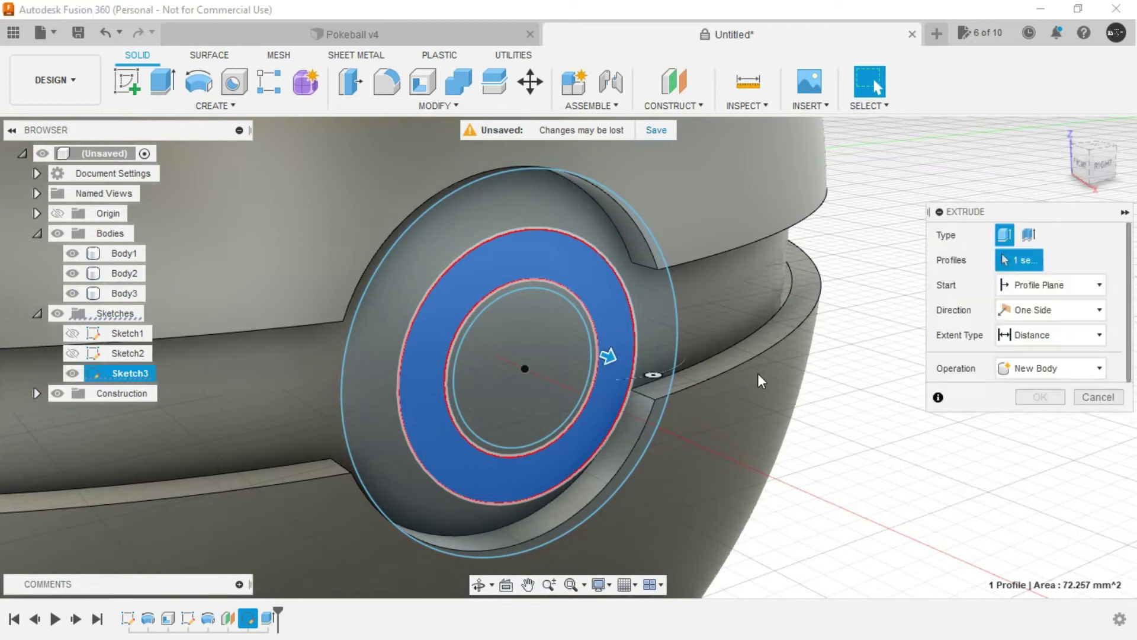
shift+middle_drag(758, 374, 809, 385)
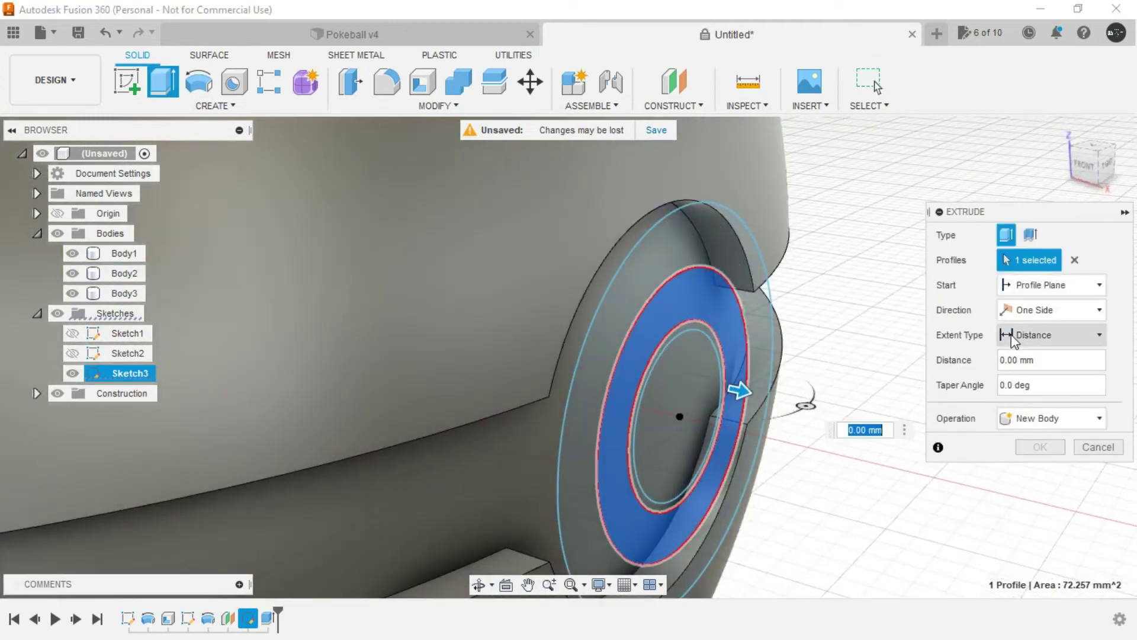
click(1014, 338)
click(1029, 377)
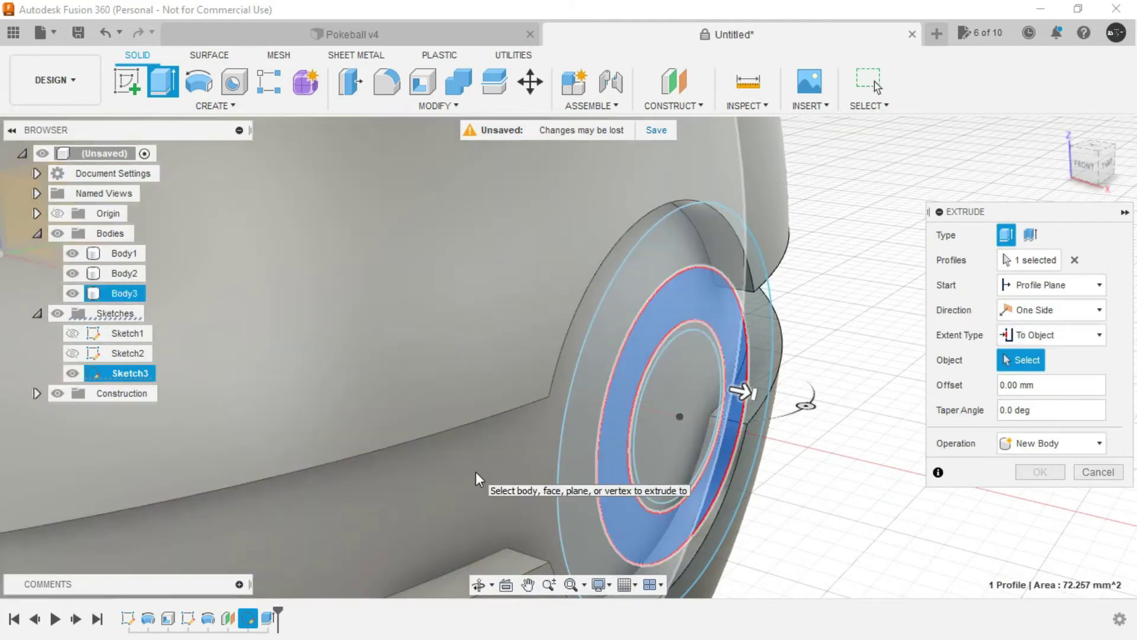
click(436, 482)
scroll(439, 482, down, 5)
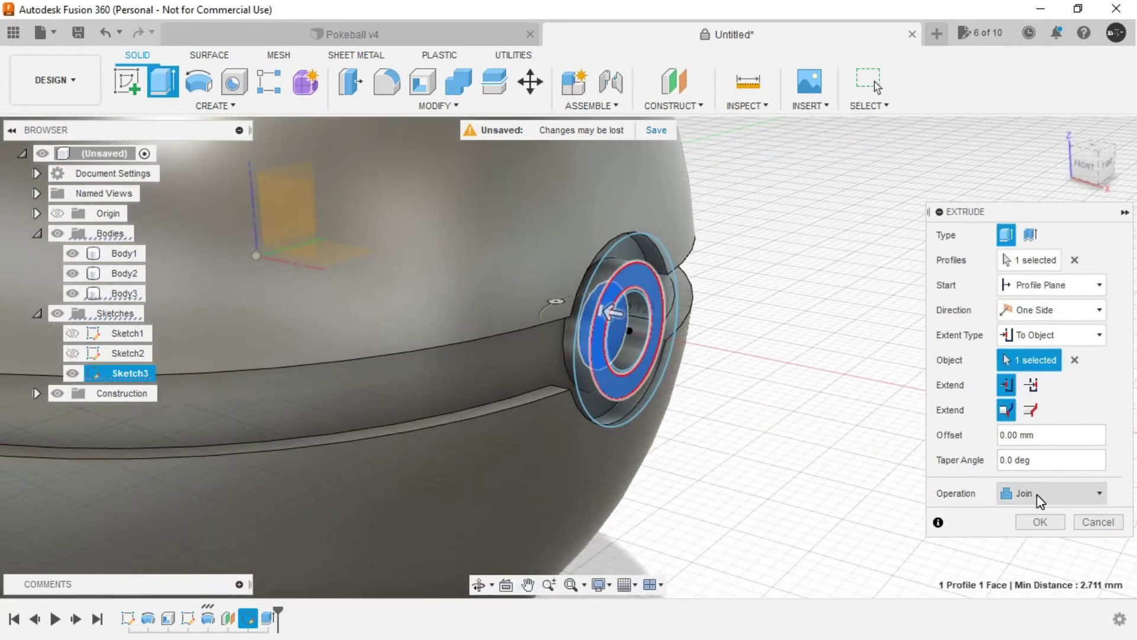
click(1037, 501)
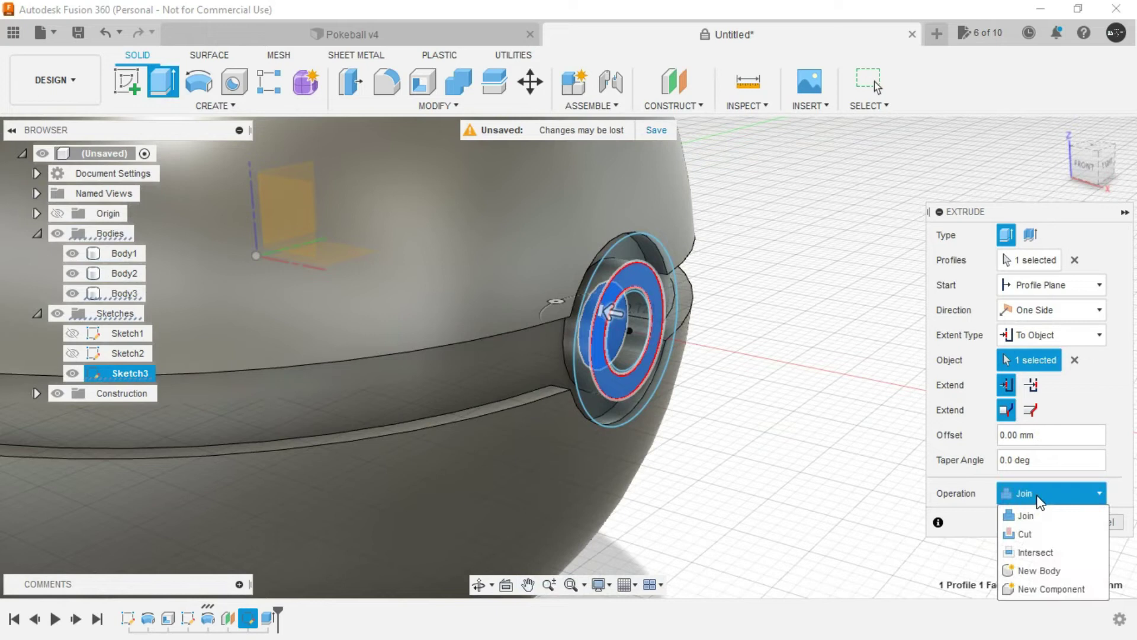
click(1013, 572)
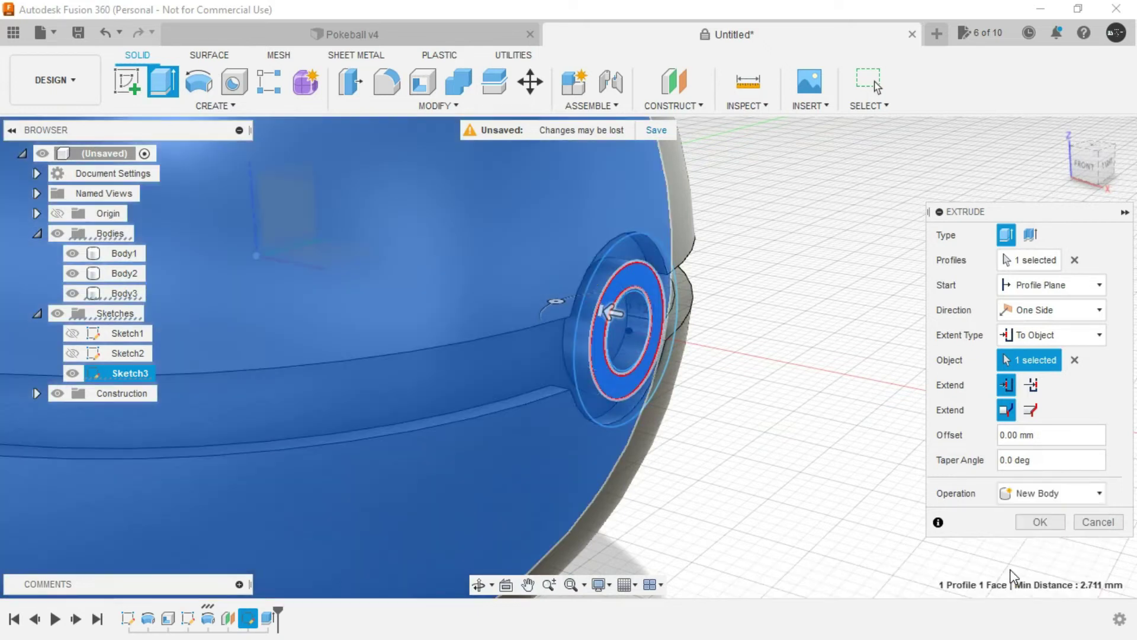
click(1039, 522)
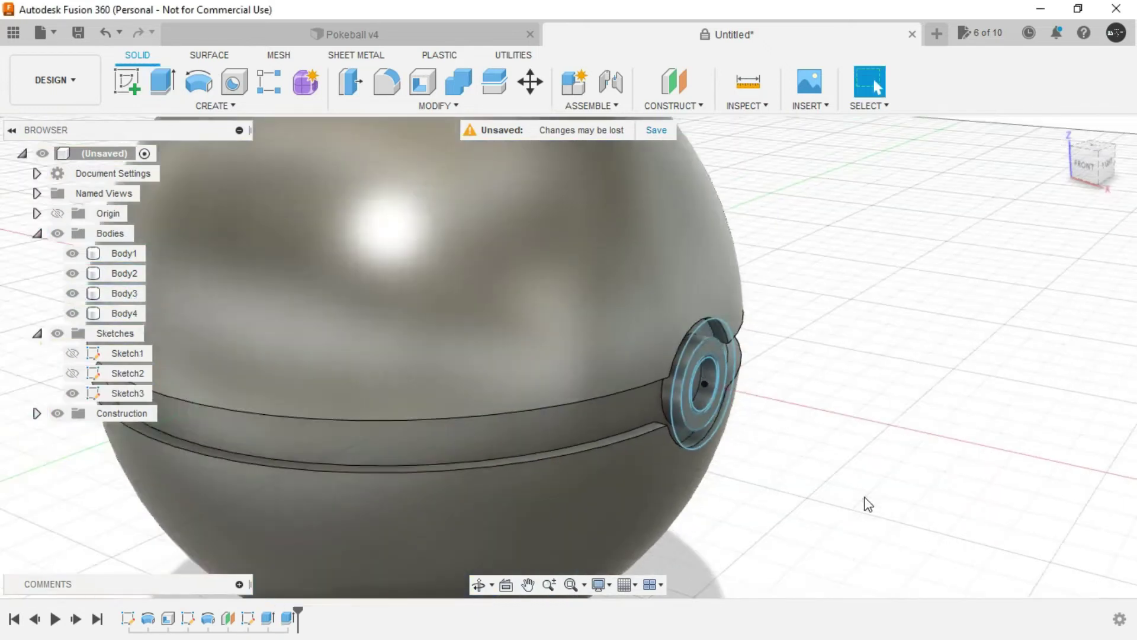
Set up a two-sided extrusion of the innermost button circle with a side 1 distance of 2 mm
shift+middle_drag(863, 508, 812, 442)
scroll(805, 427, up, 2)
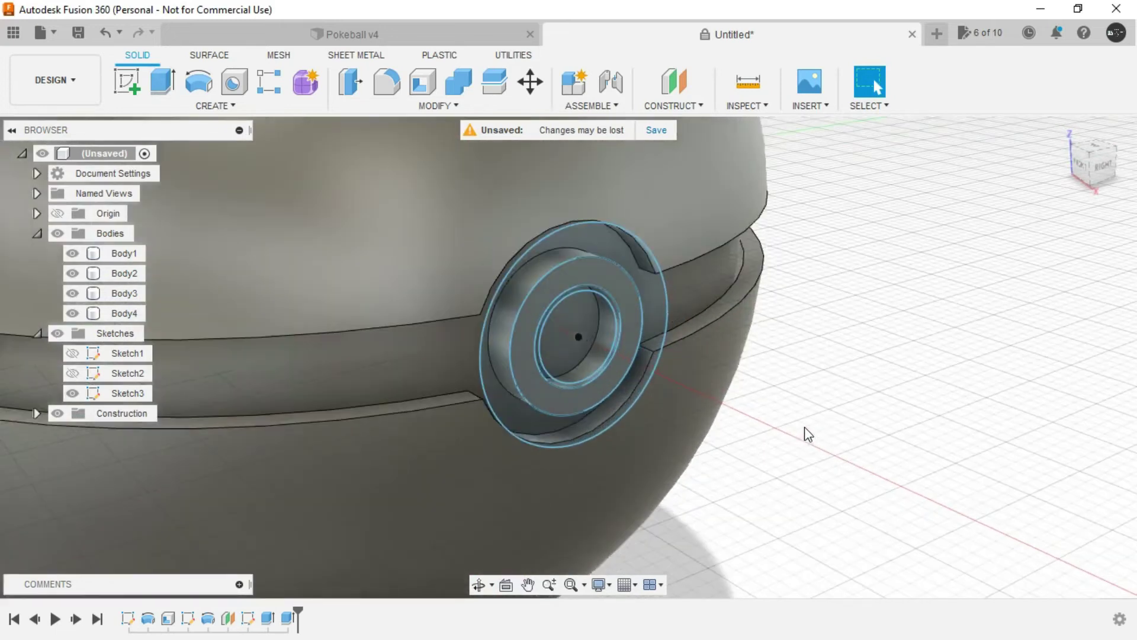
scroll(586, 316, up, 3)
scroll(584, 317, up, 6)
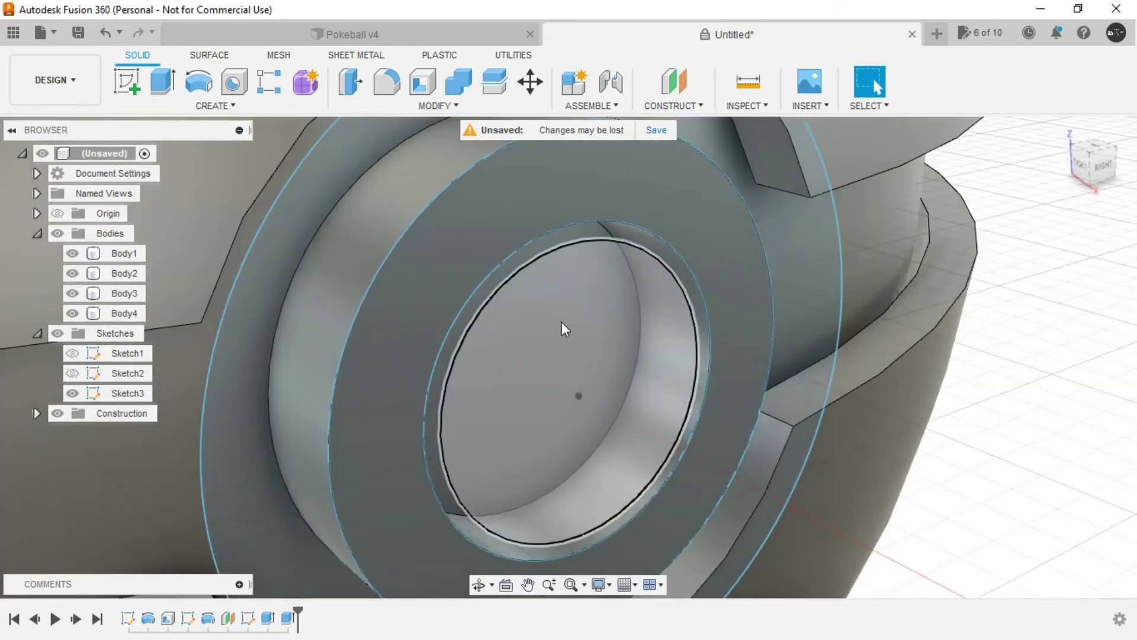
click(567, 323)
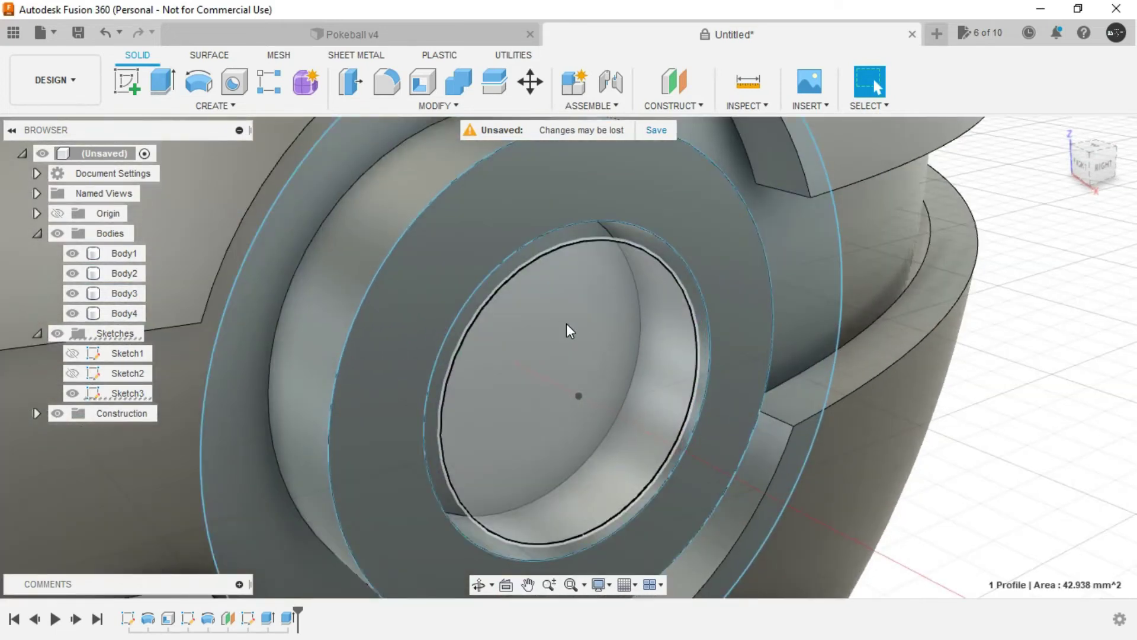
scroll(569, 326, down, 5)
right_click(894, 431)
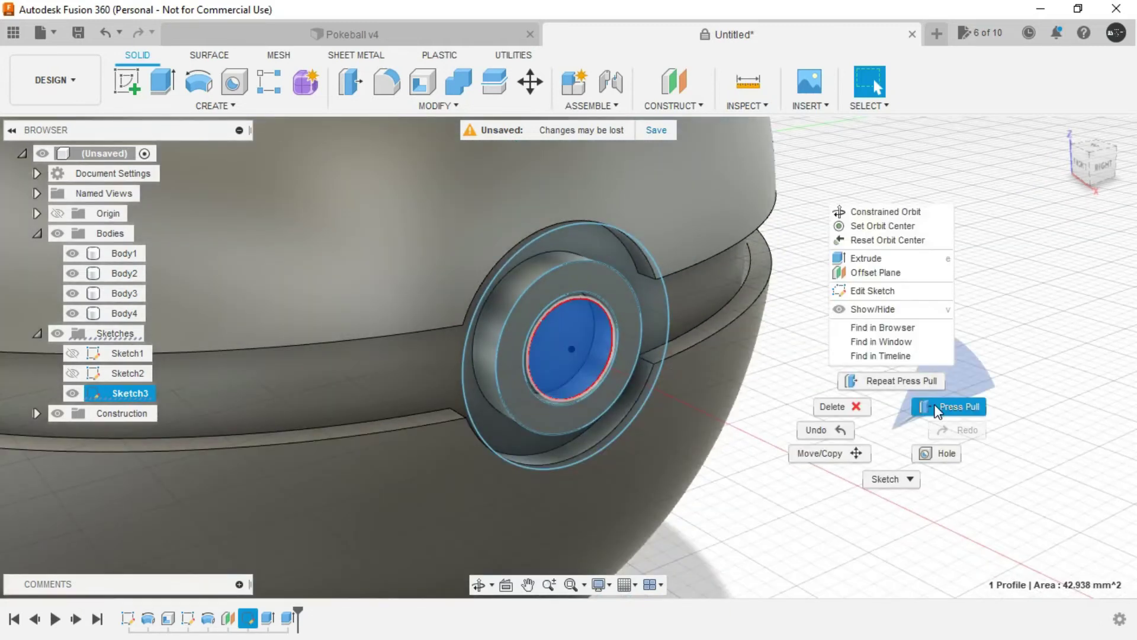
click(893, 405)
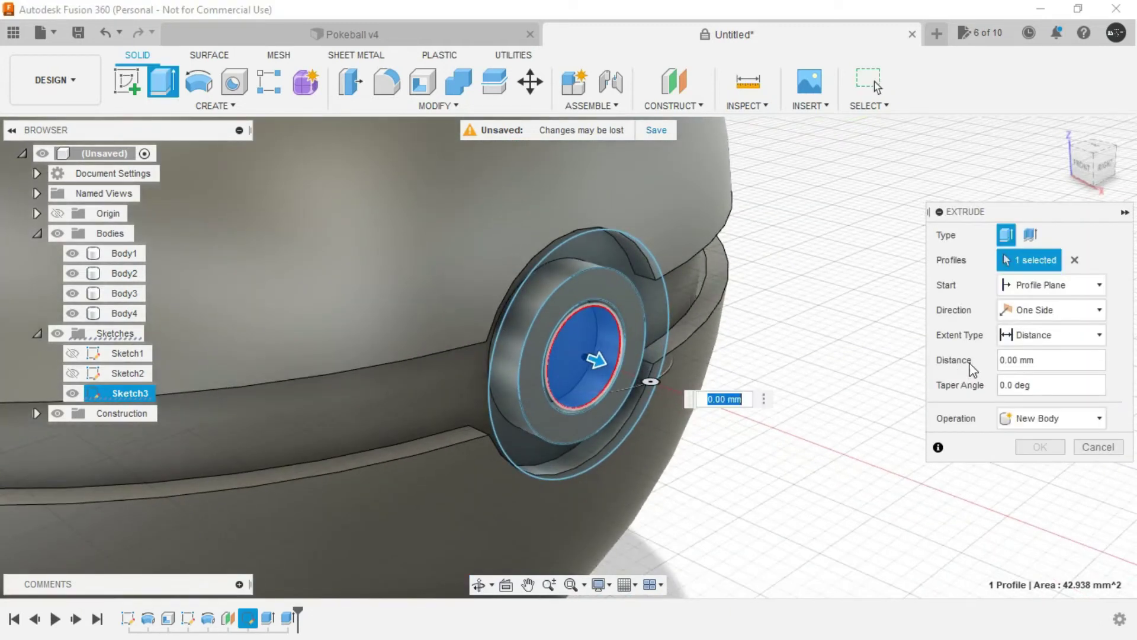
click(1034, 311)
click(1037, 362)
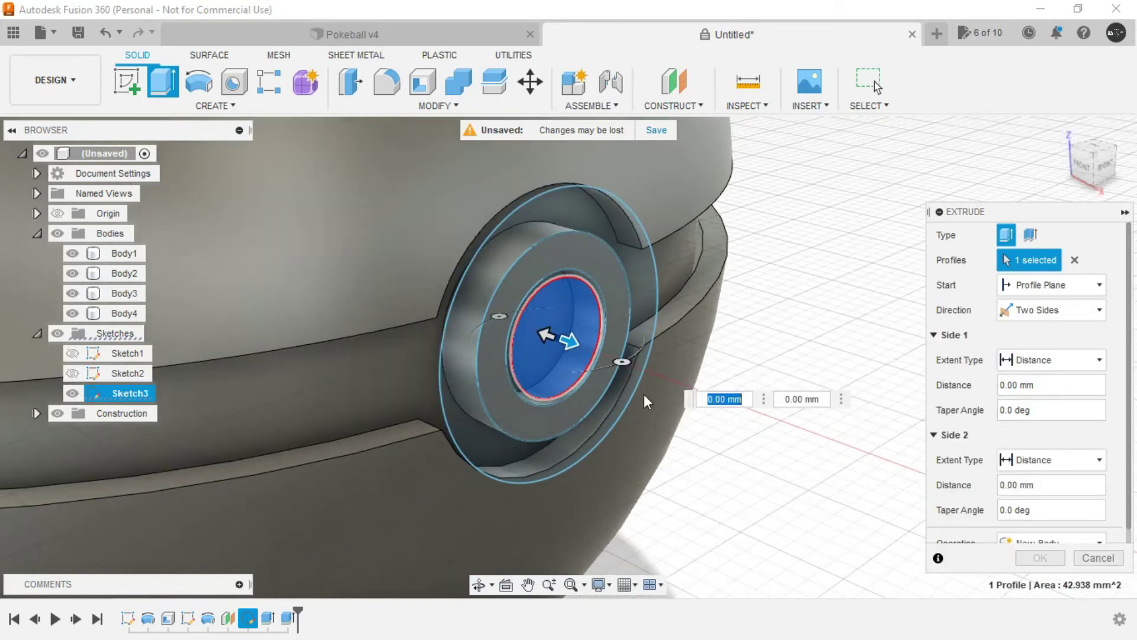
drag(582, 354, 561, 344)
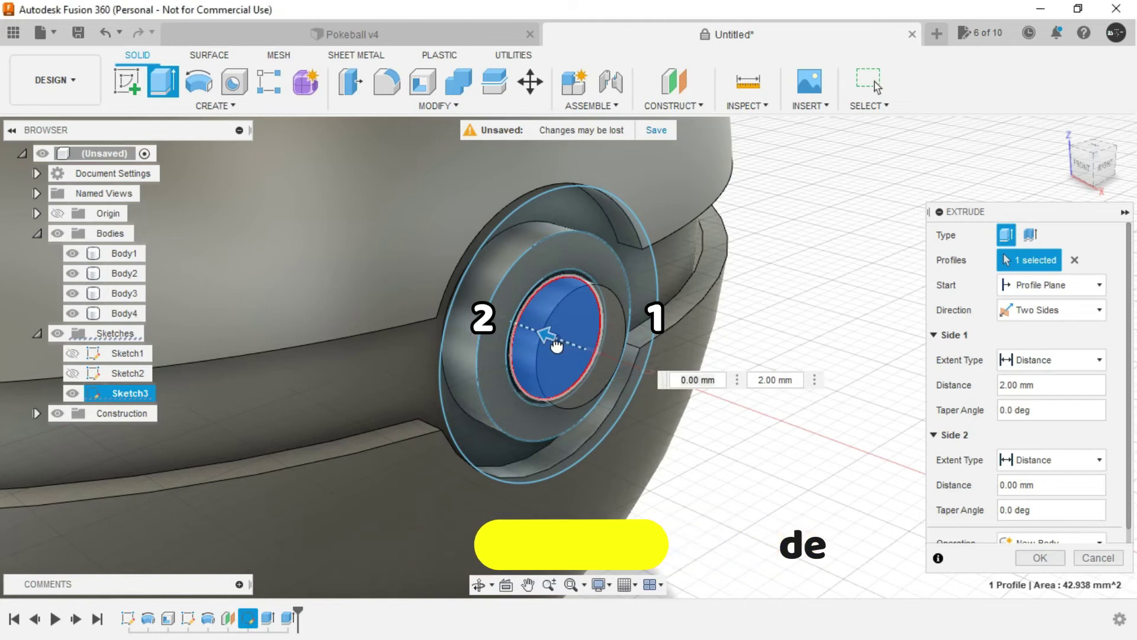
Extend side 2 of the innermost circle's extrusion to the inner sphere's surface and complete the extrusion
click(1053, 469)
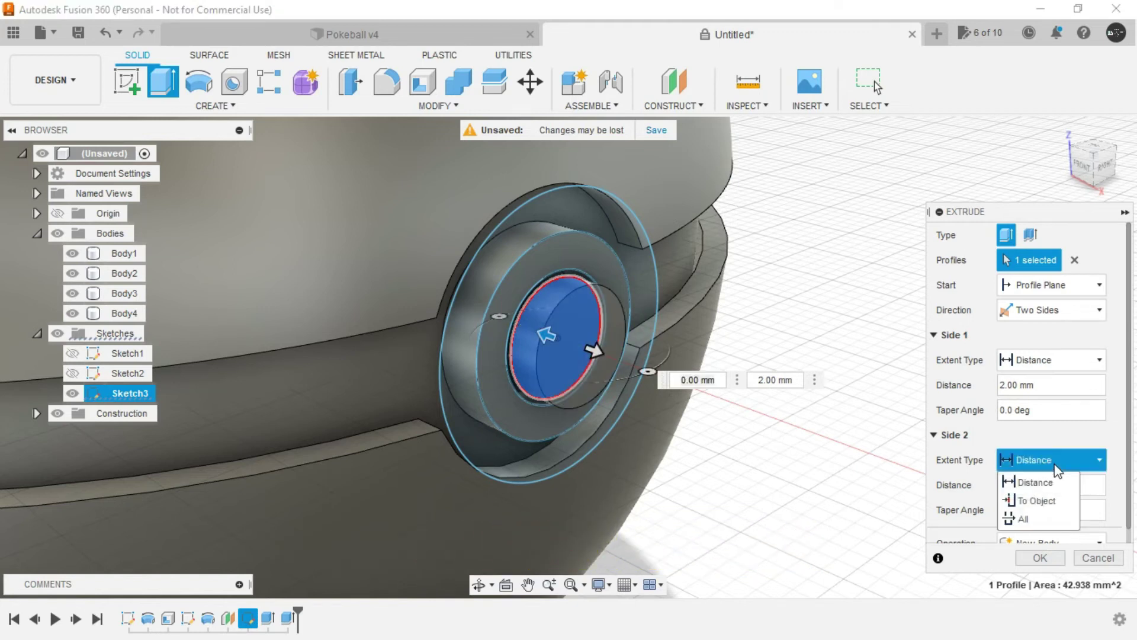
click(1025, 499)
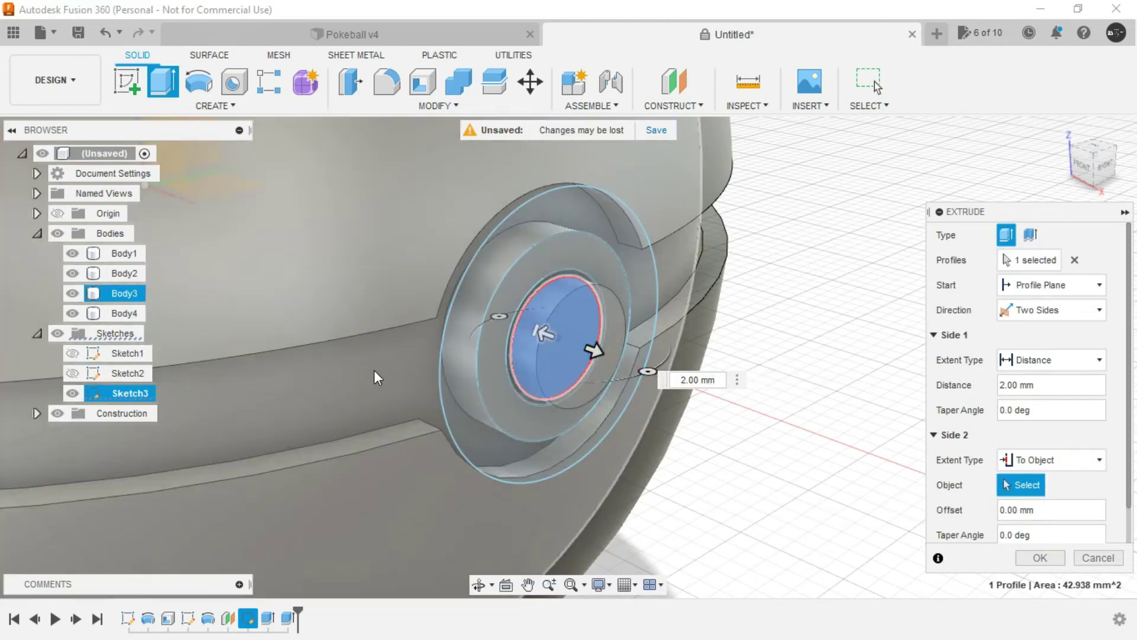
click(365, 382)
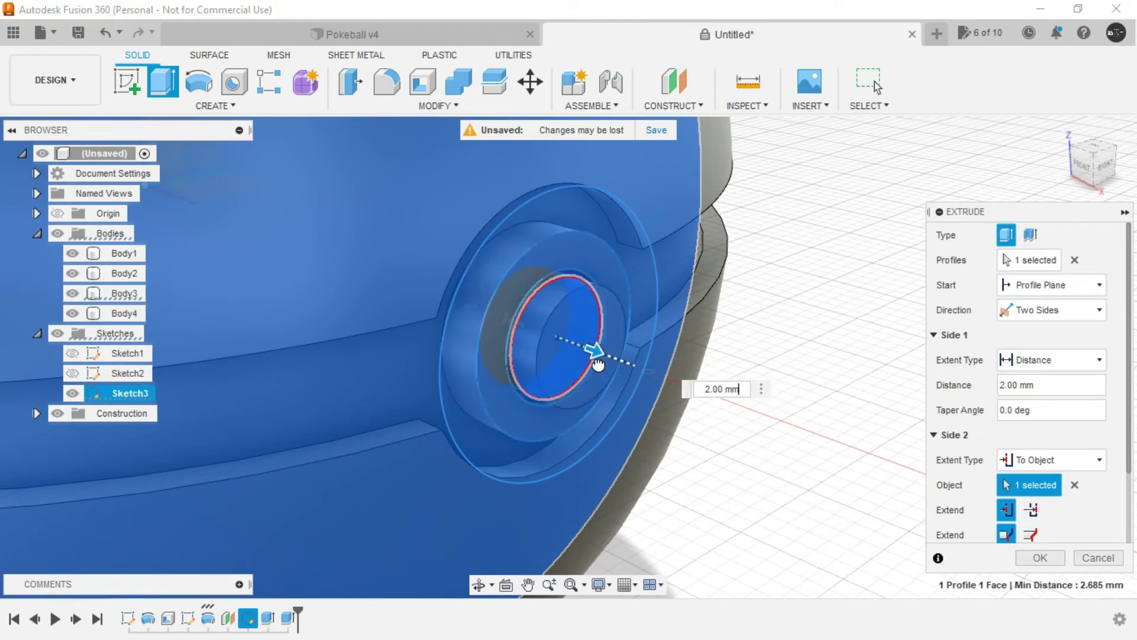
click(1039, 561)
Hide all sketches and the construction geometry, and collapse the list of bodies
scroll(818, 489, down, 3)
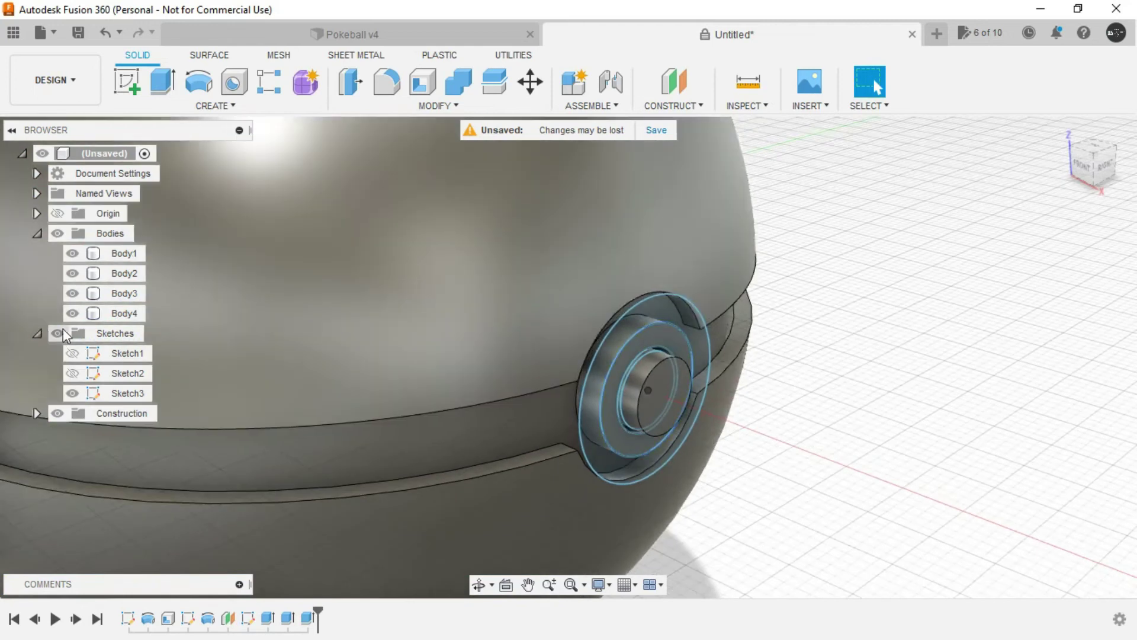
click(57, 334)
click(37, 234)
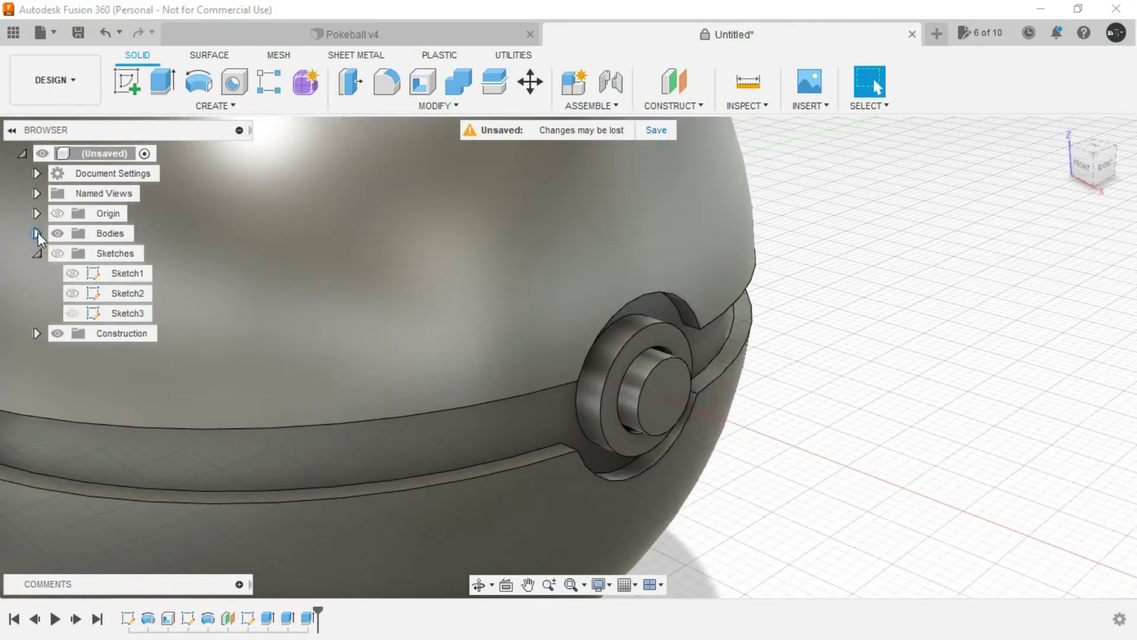
click(57, 332)
scroll(855, 447, down, 5)
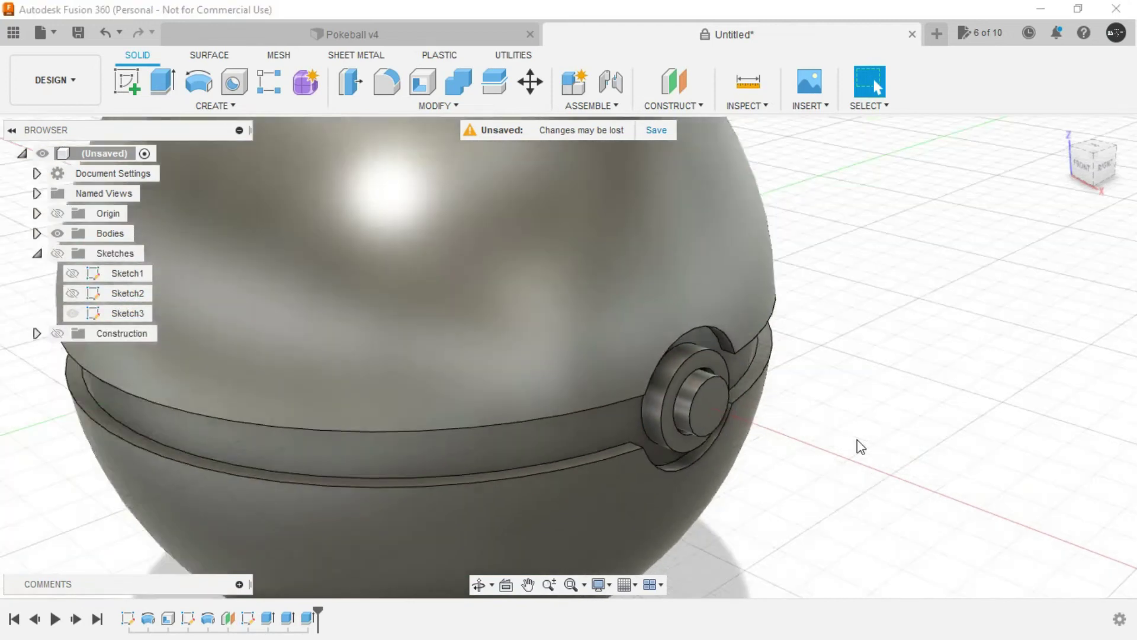
Fillet the rims of both half-spheres, their button-opening edges, and the front edges of the button ring and centre with a 0.5 mm radius
shift+middle_drag(882, 448, 686, 373)
scroll(747, 387, up, 4)
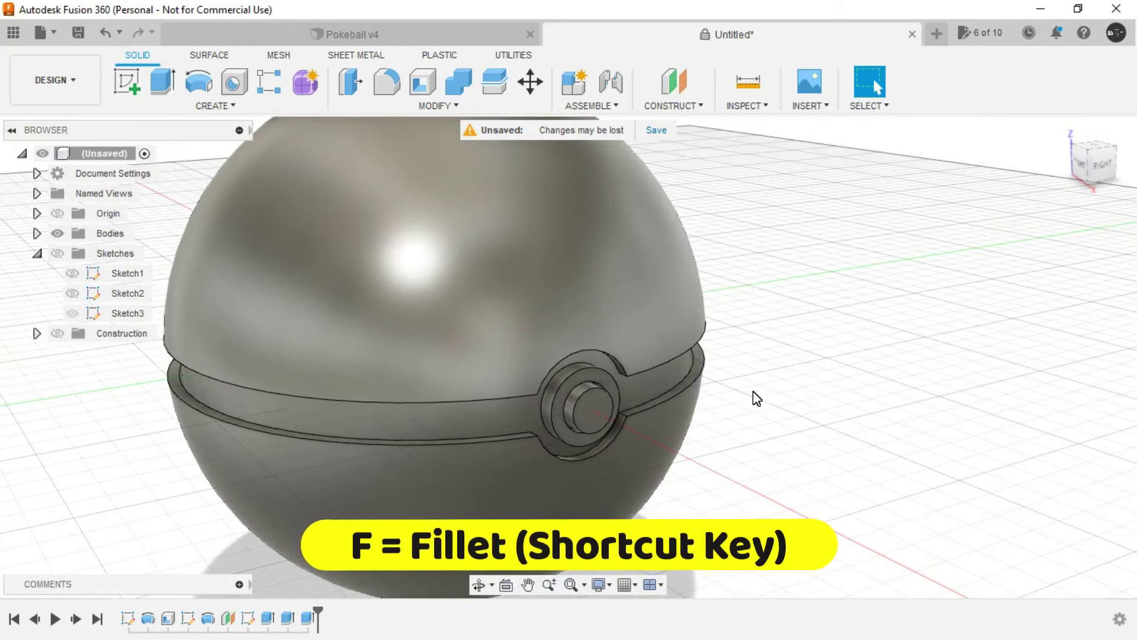
key(f)
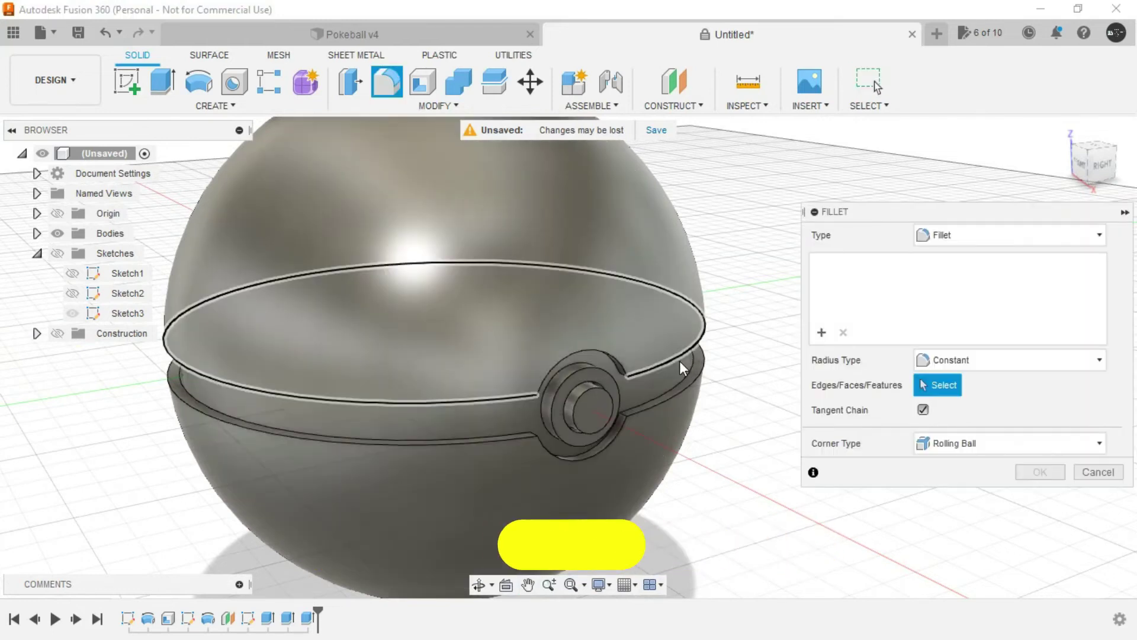
click(679, 359)
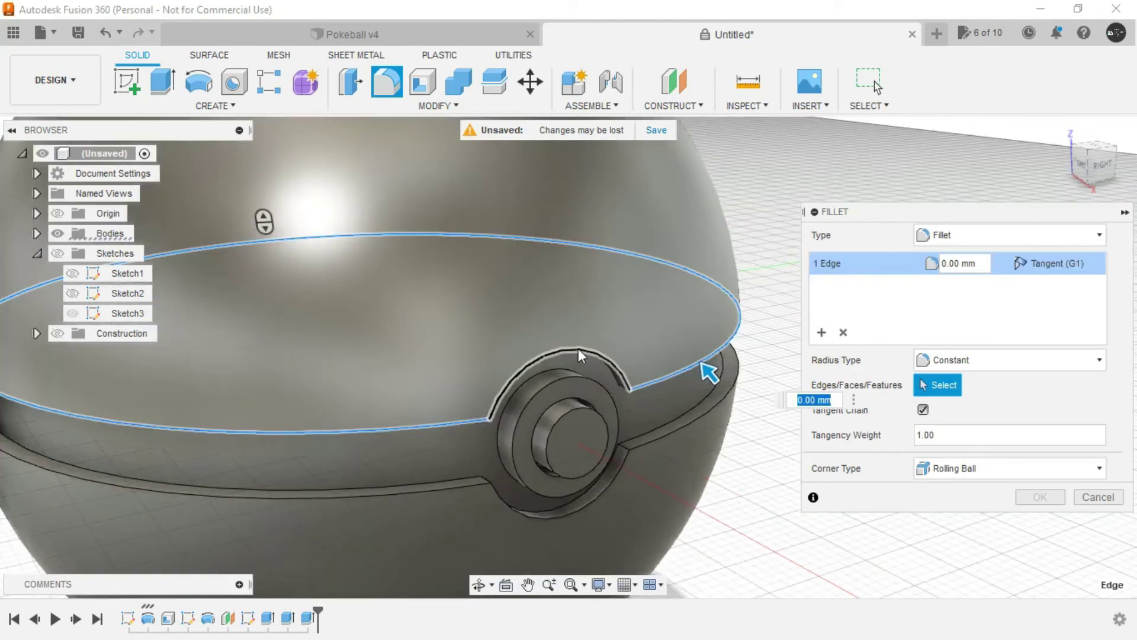
scroll(472, 460, up, 2)
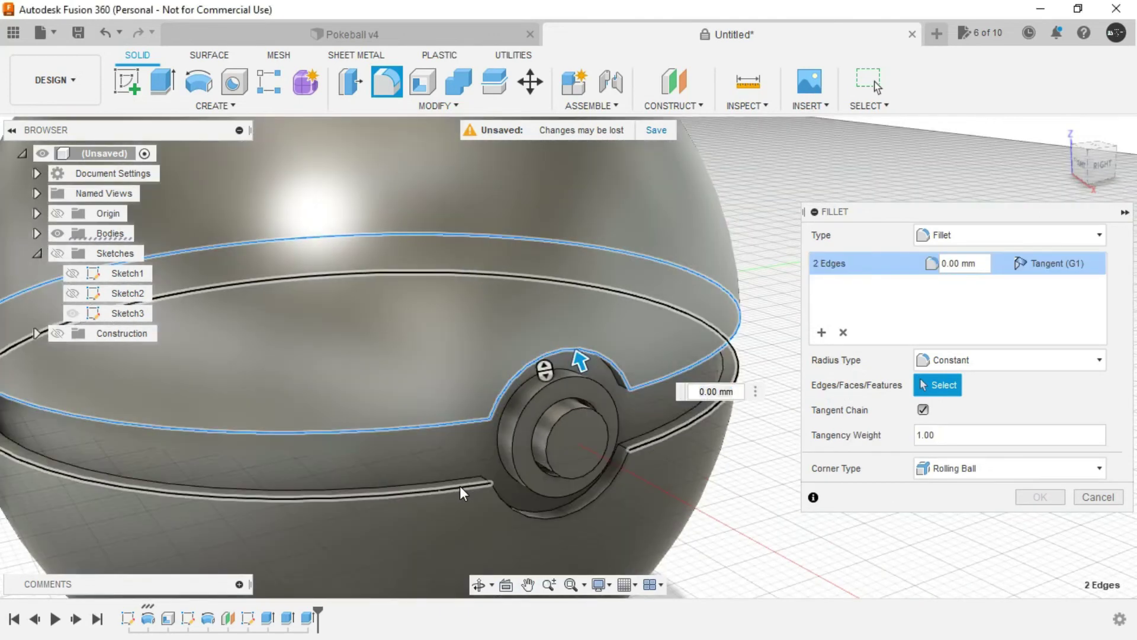
click(461, 484)
click(549, 519)
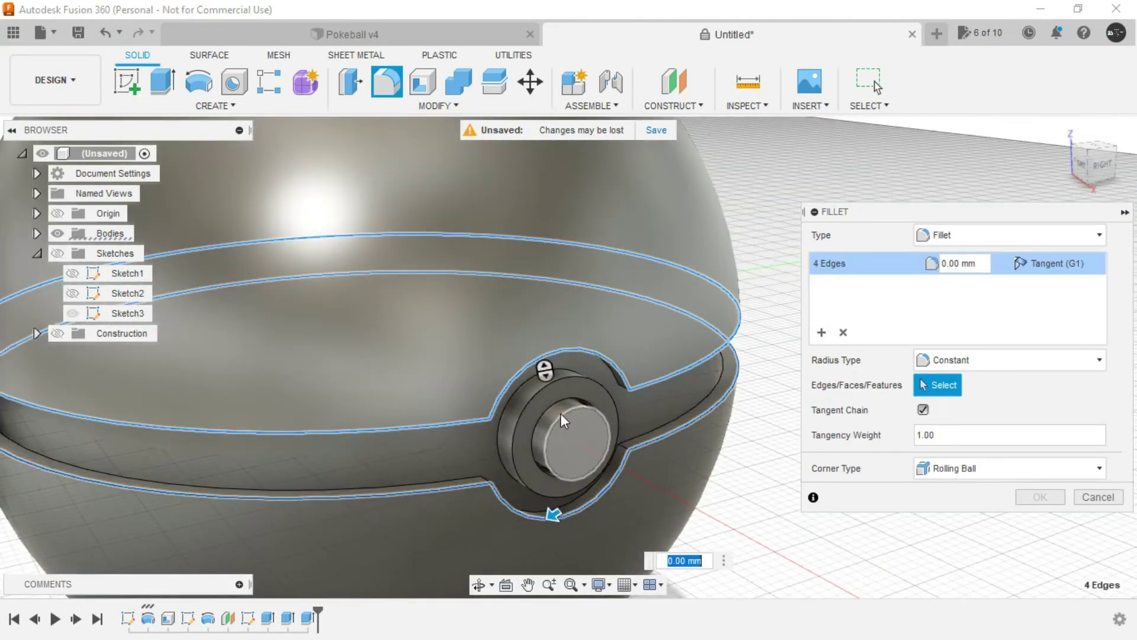
scroll(557, 388, up, 1)
click(558, 382)
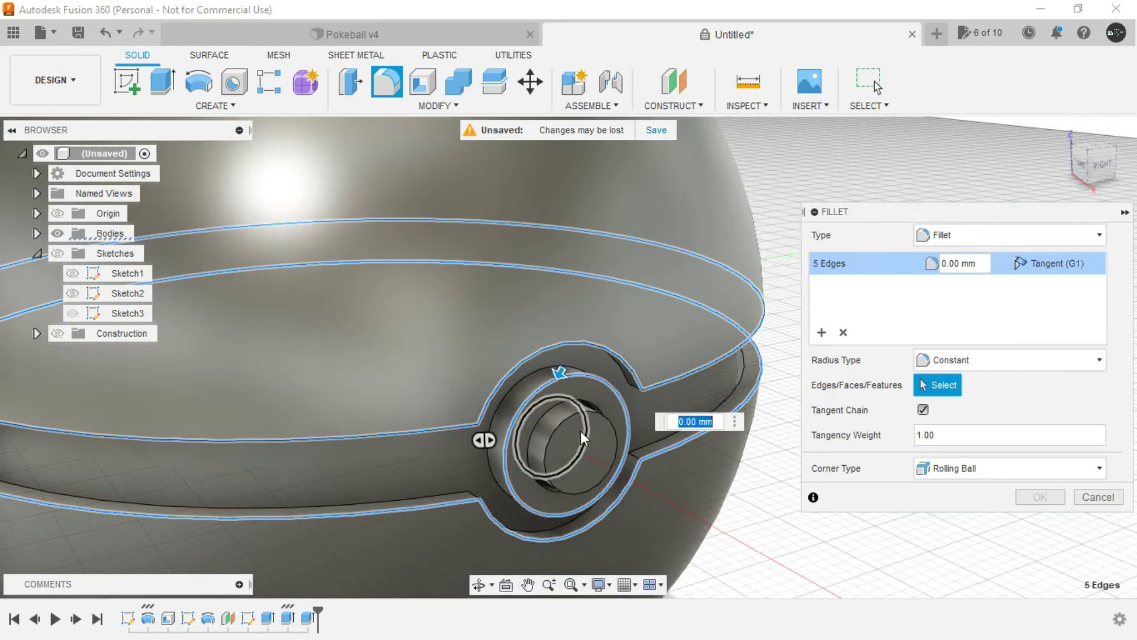
click(579, 415)
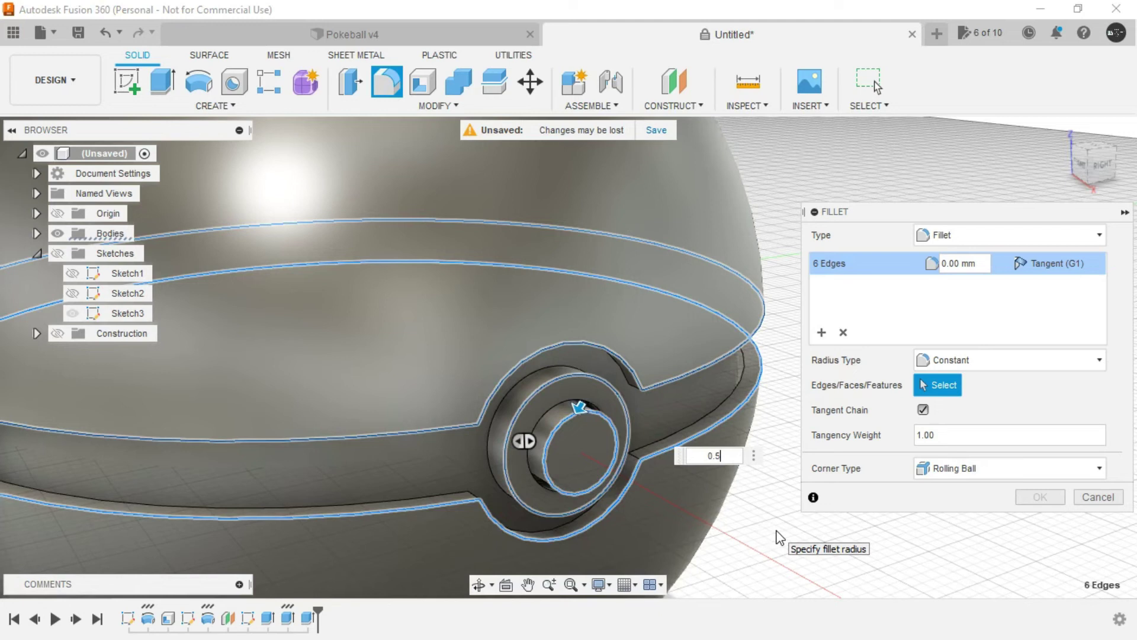
text(0.5)
scroll(627, 450, down, 3)
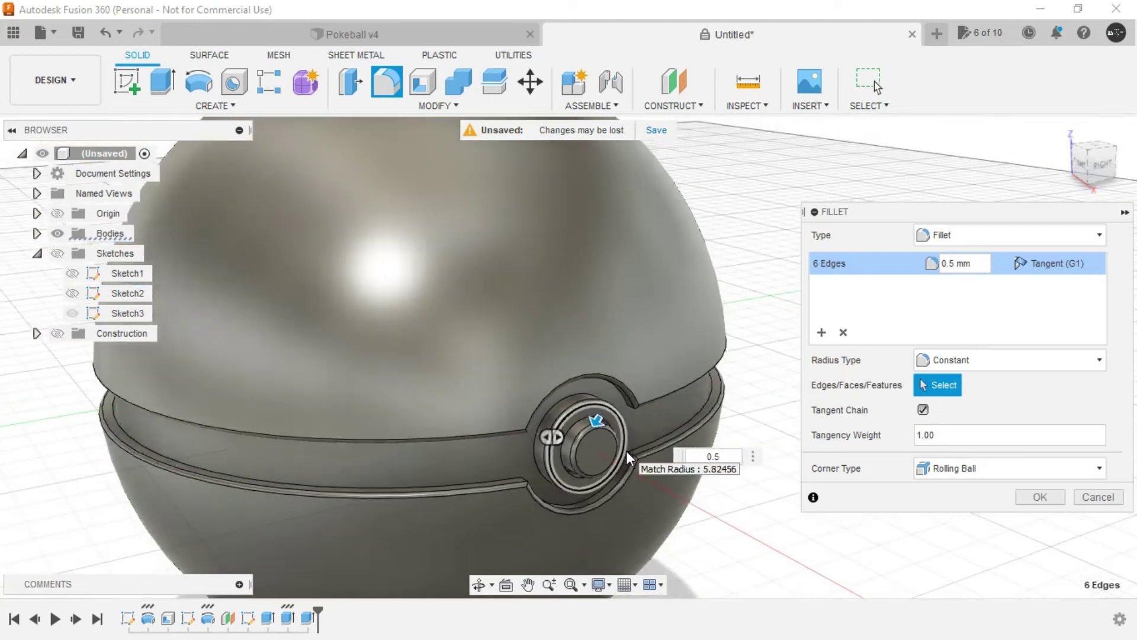
scroll(627, 450, down, 2)
click(1041, 497)
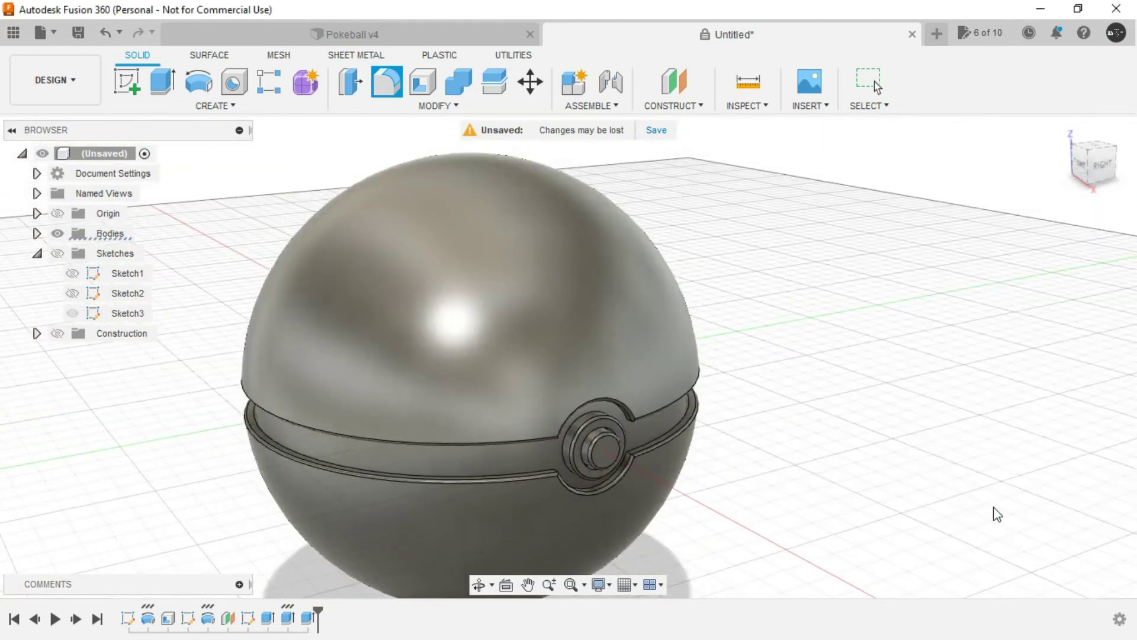
scroll(995, 513, down, 3)
shift+middle_drag(886, 533, 746, 418)
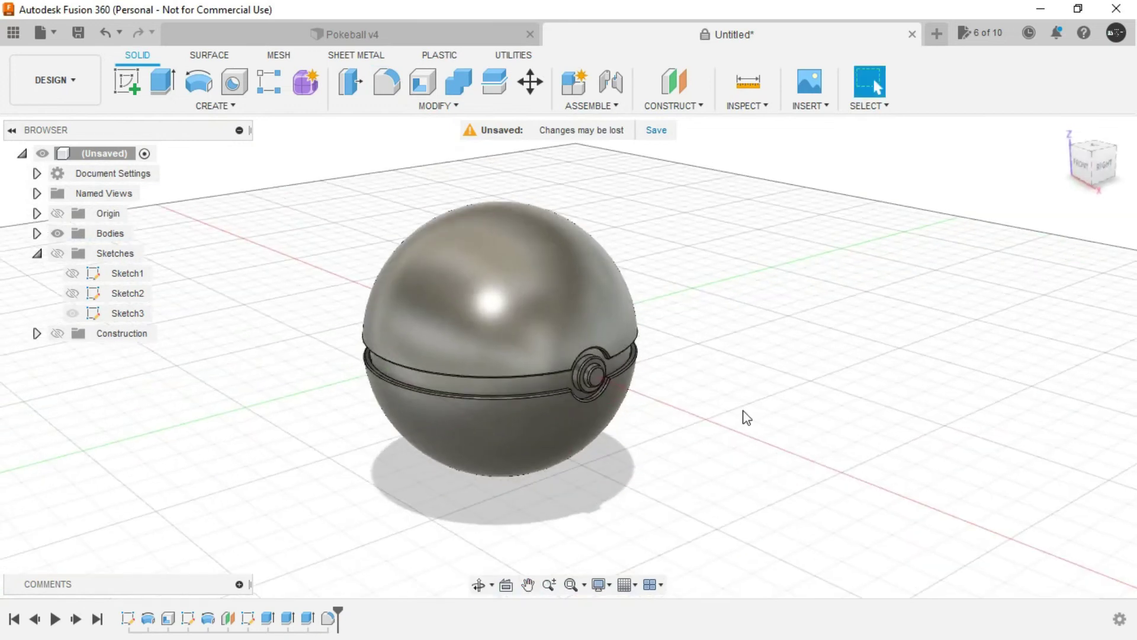
click(447, 109)
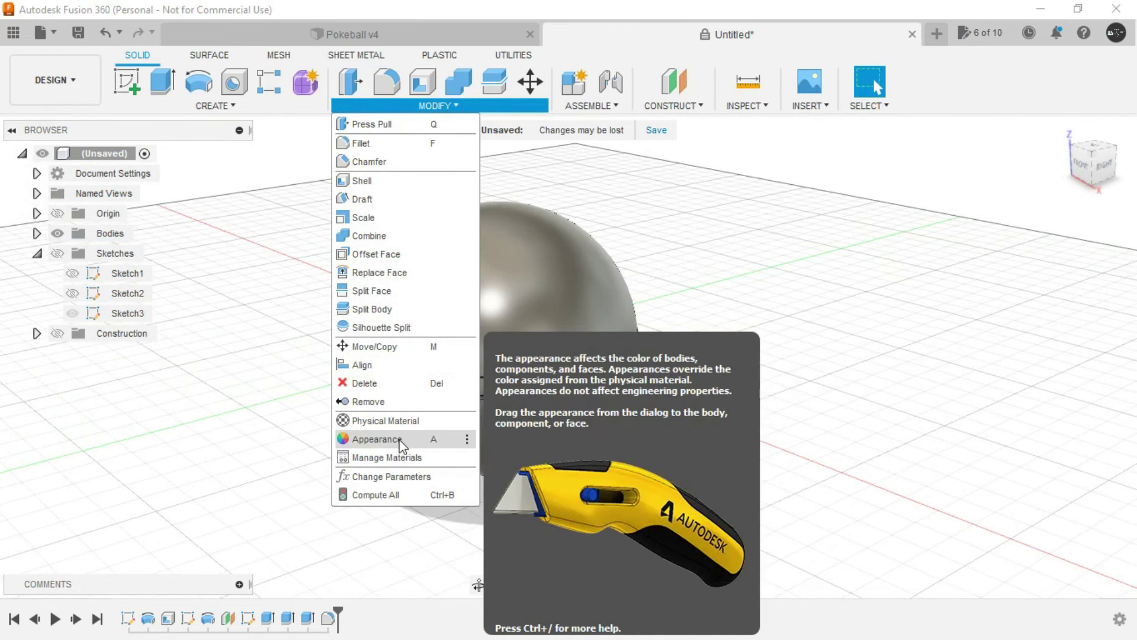
click(61, 87)
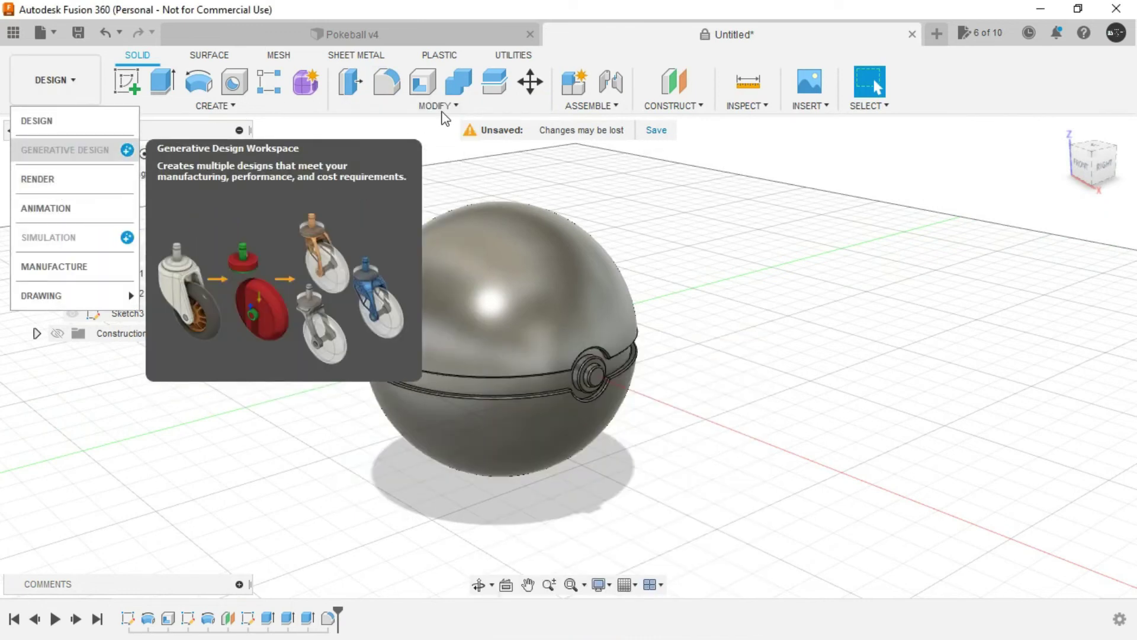
click(447, 106)
click(447, 104)
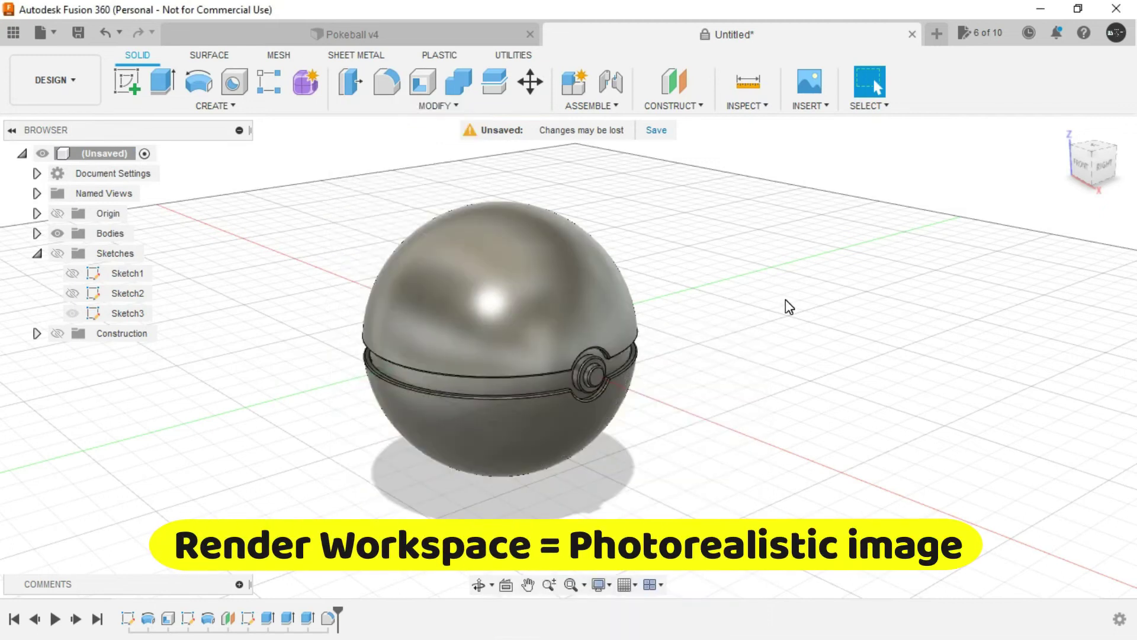
click(55, 80)
click(55, 80)
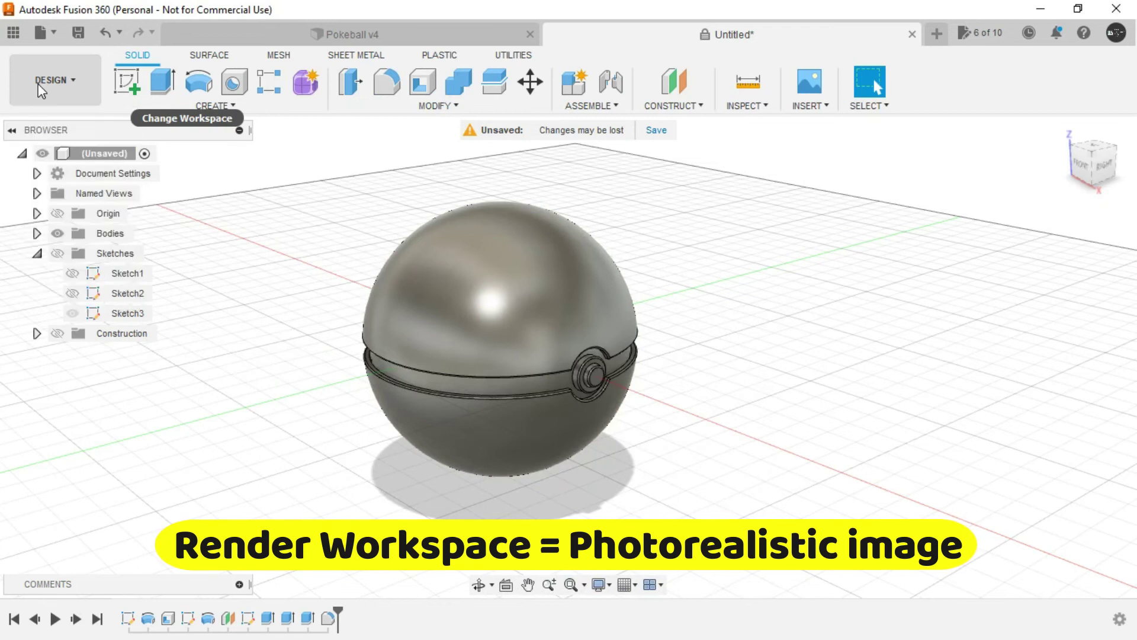
click(436, 108)
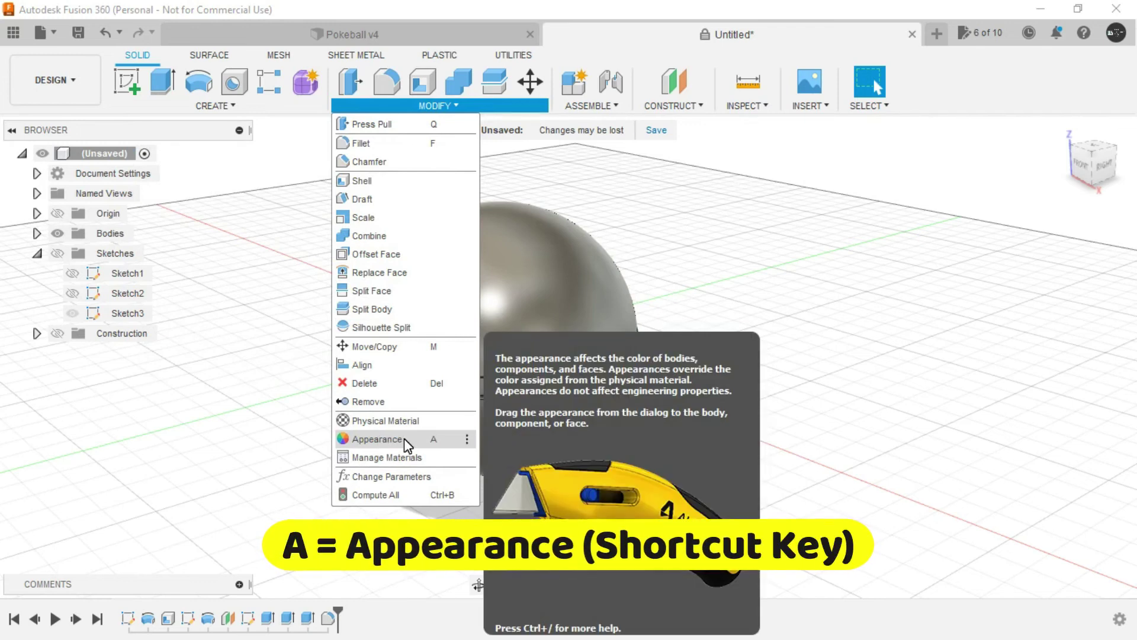
key(Escape)
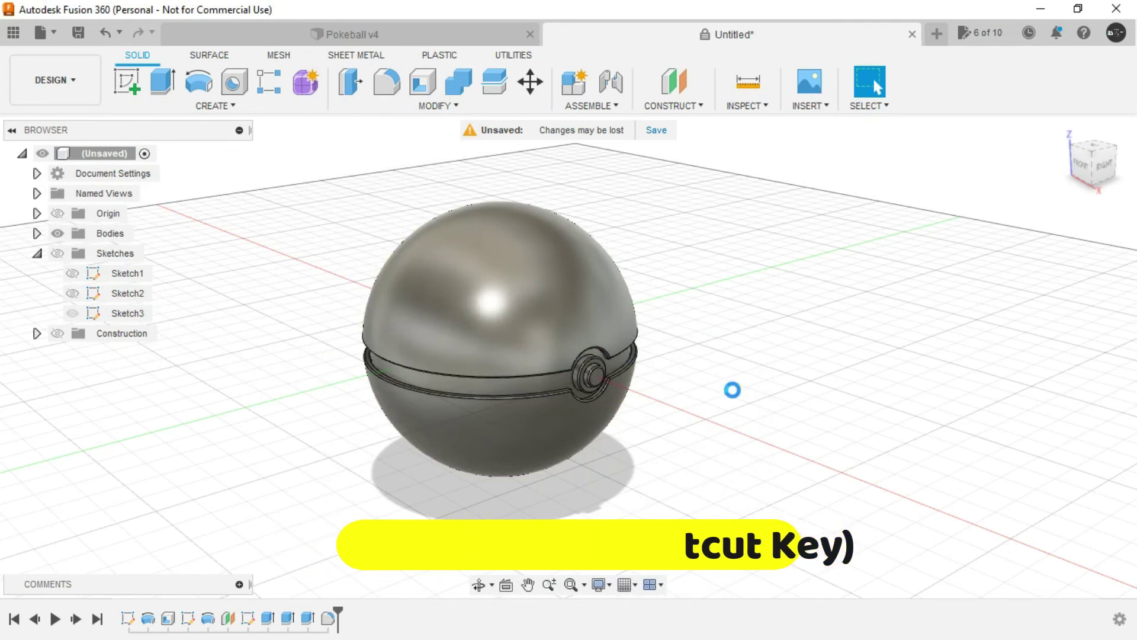
Apply the Paint - Enamel Glossy (Red) appearance from the glossy paint library to the upper half-sphere
key(a)
middle_drag(687, 383, 628, 373)
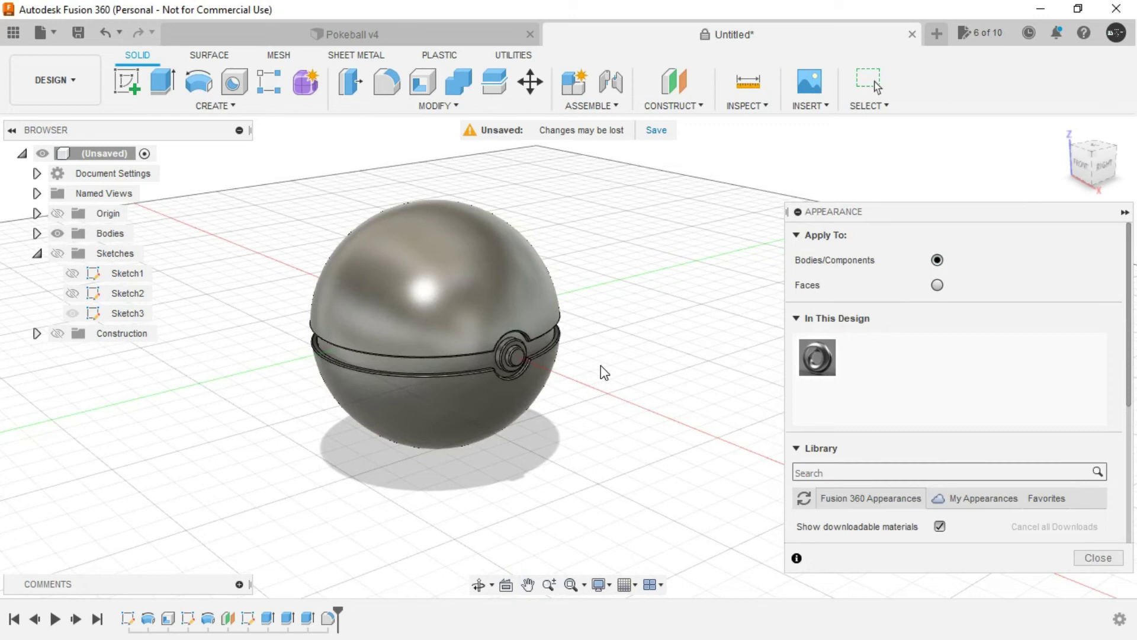
scroll(906, 376, down, 4)
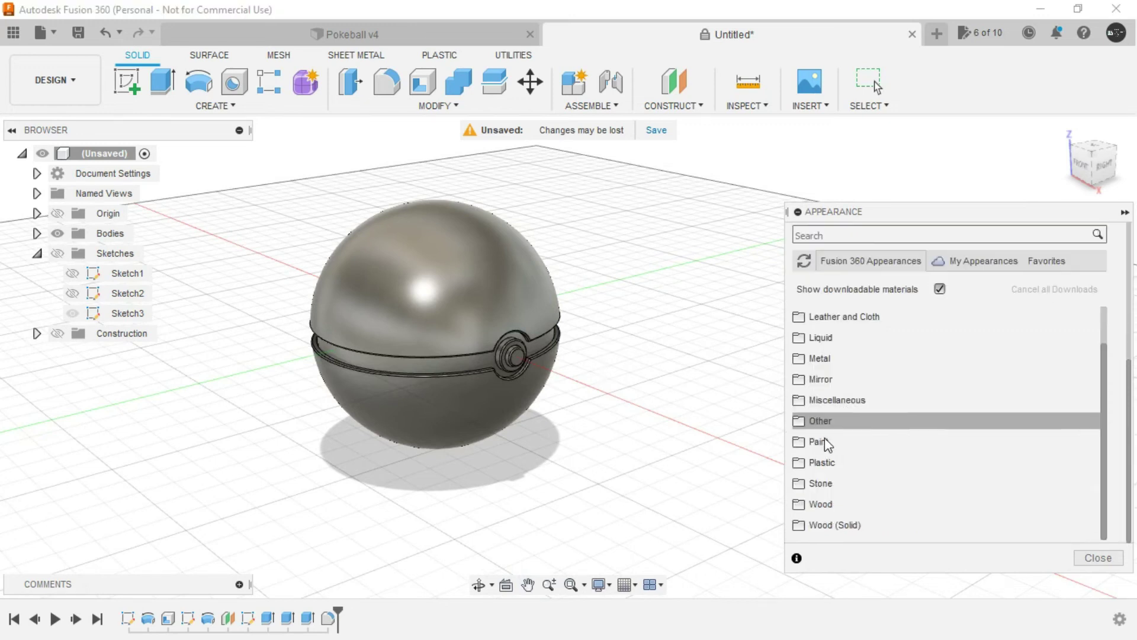
click(825, 441)
scroll(830, 450, down, 1)
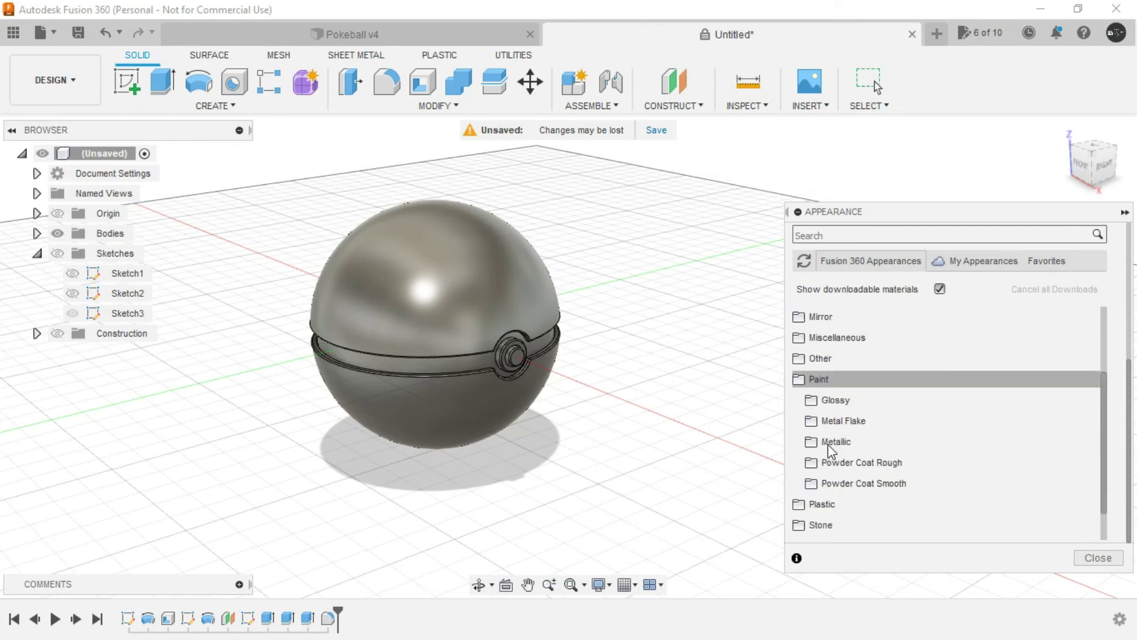
click(852, 408)
scroll(862, 409, down, 2)
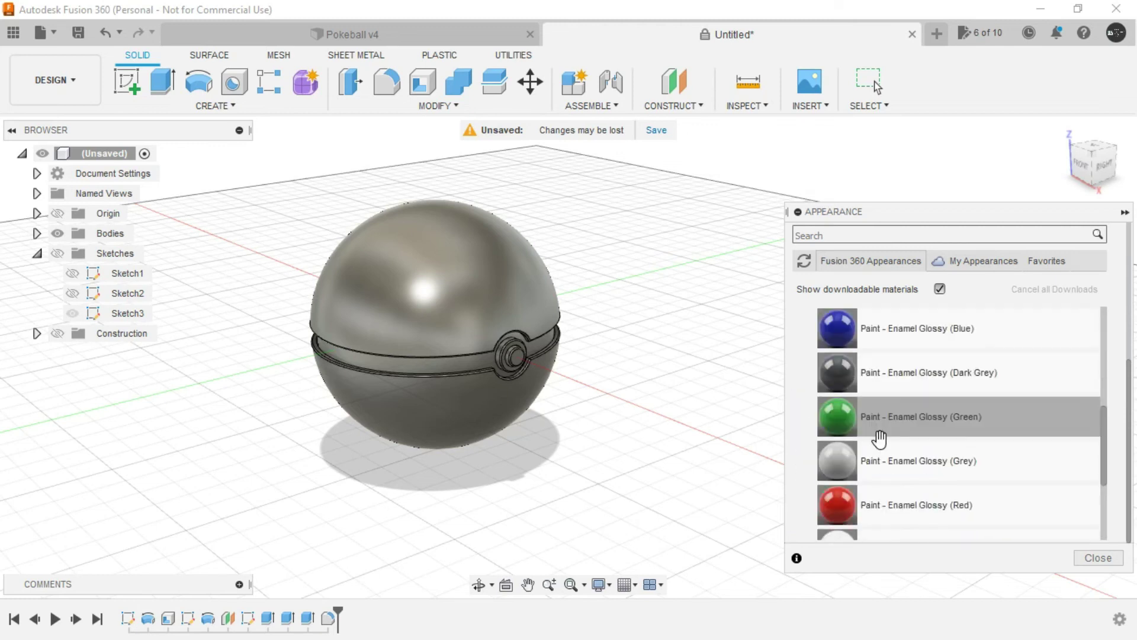
scroll(878, 409, down, 2)
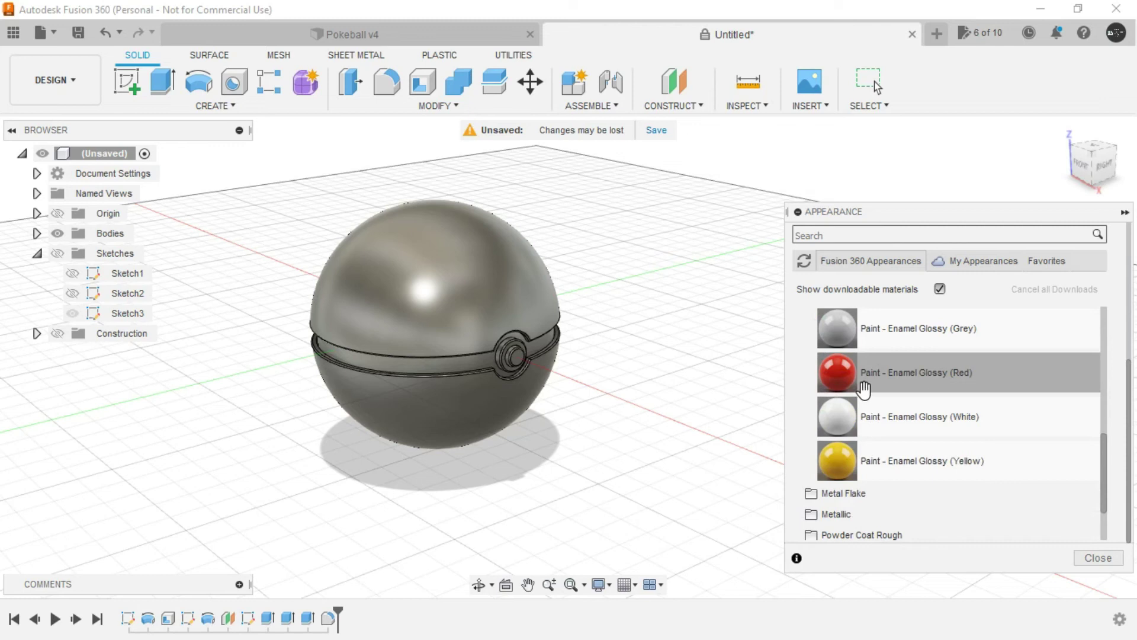
drag(864, 389, 417, 267)
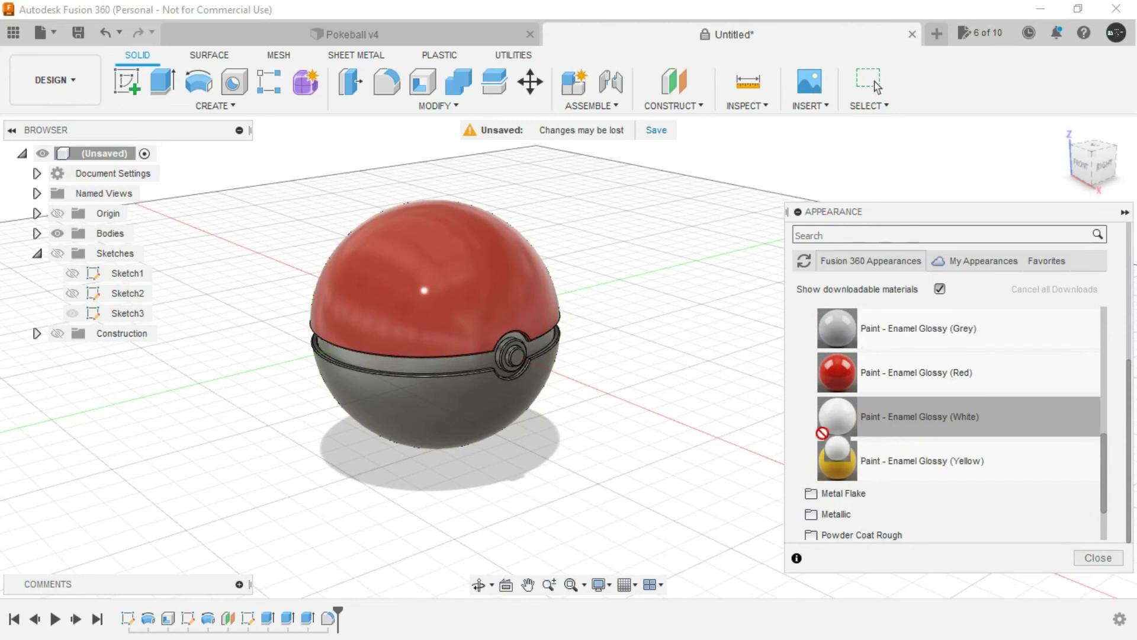
Apply Paint - Enamel Glossy (White) to the lower half-sphere and Paint - Enamel Glossy (Grey) to the inner sphere
drag(824, 432, 475, 406)
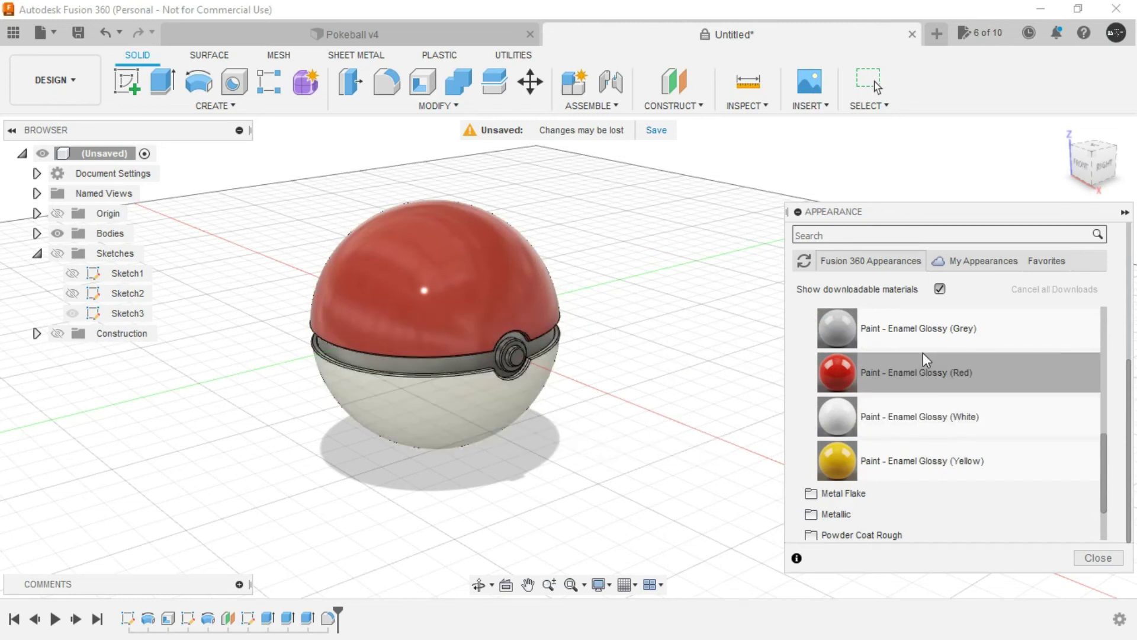
drag(871, 332, 469, 361)
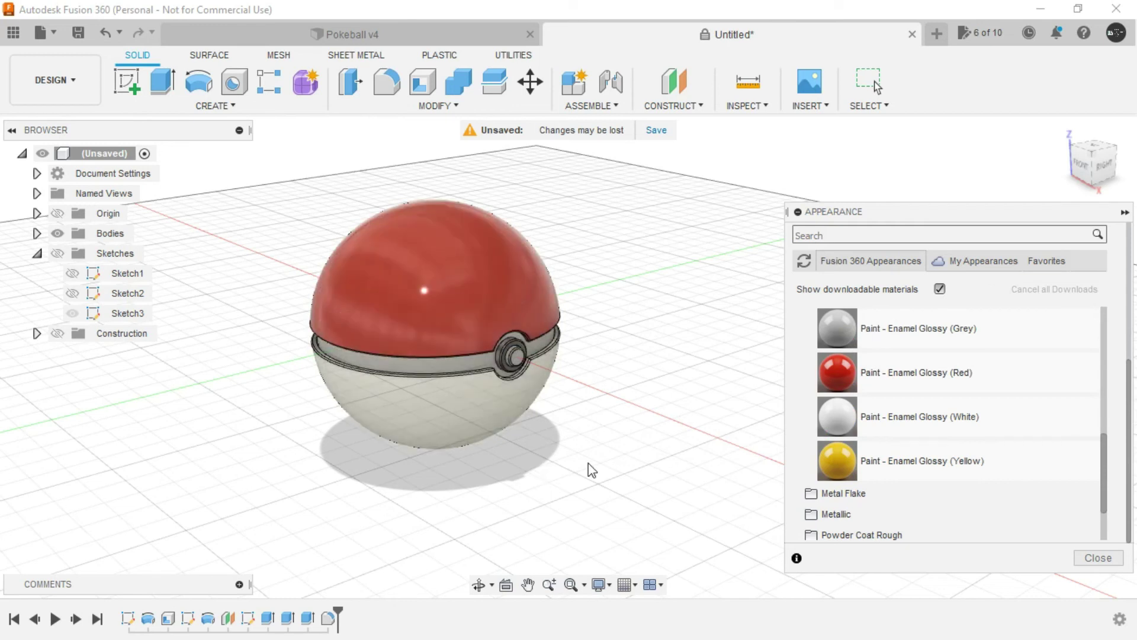
Apply Paint - Enamel Glossy (White) to the ring around the button's centre and finish assigning appearances
scroll(553, 408, up, 5)
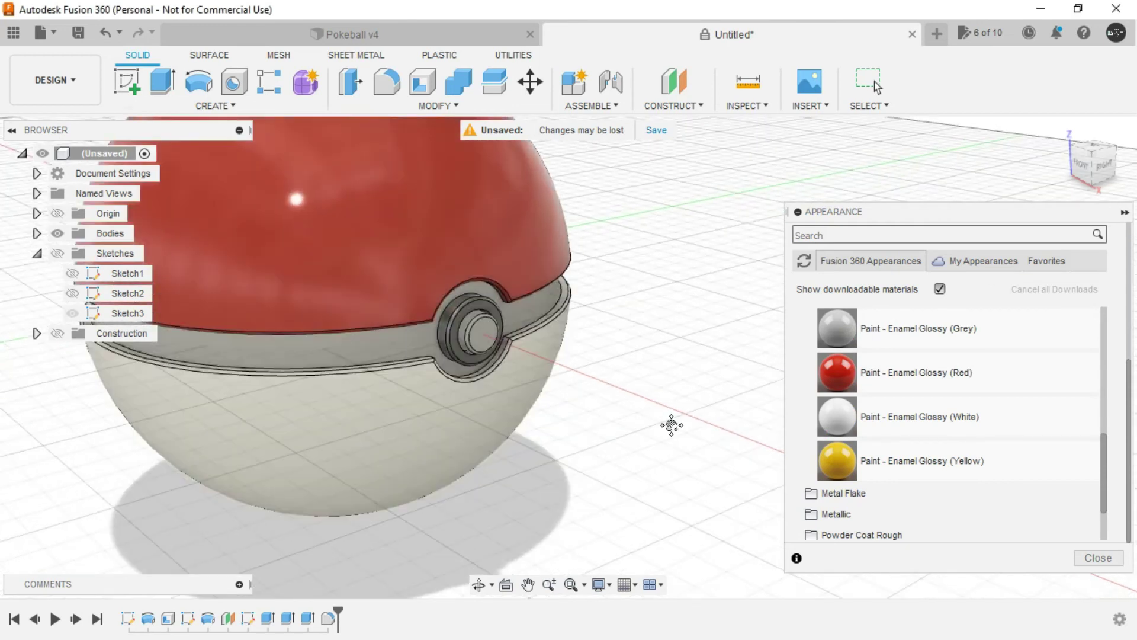
scroll(676, 397, up, 3)
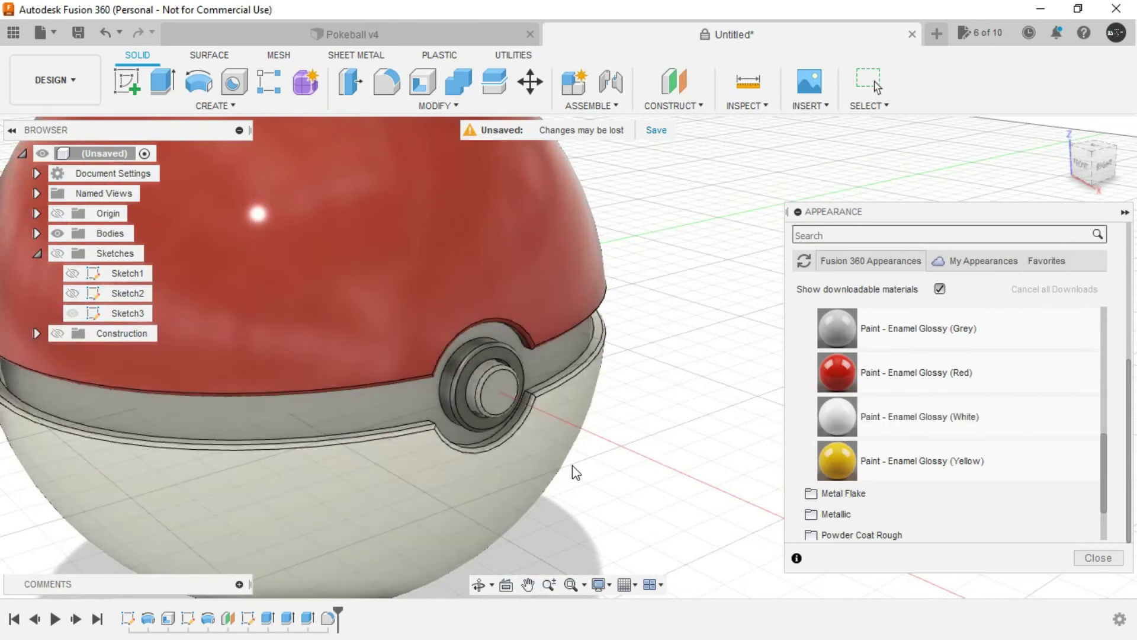
drag(903, 421, 503, 354)
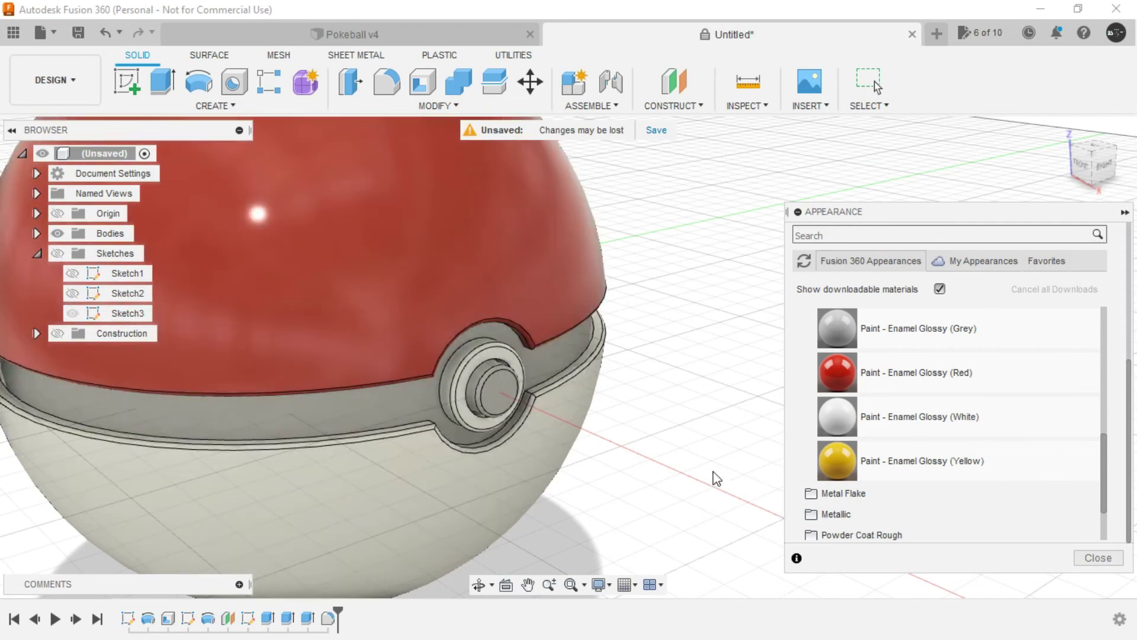
scroll(715, 477, down, 3)
shift+middle_drag(710, 476, 651, 443)
scroll(714, 475, down, 2)
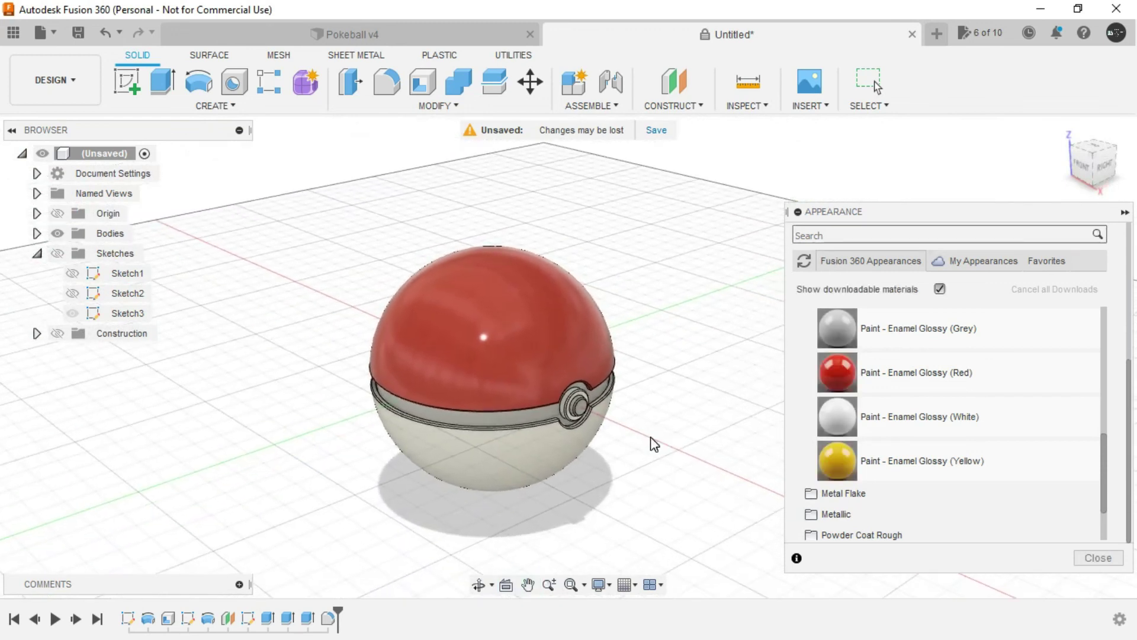
key(Escape)
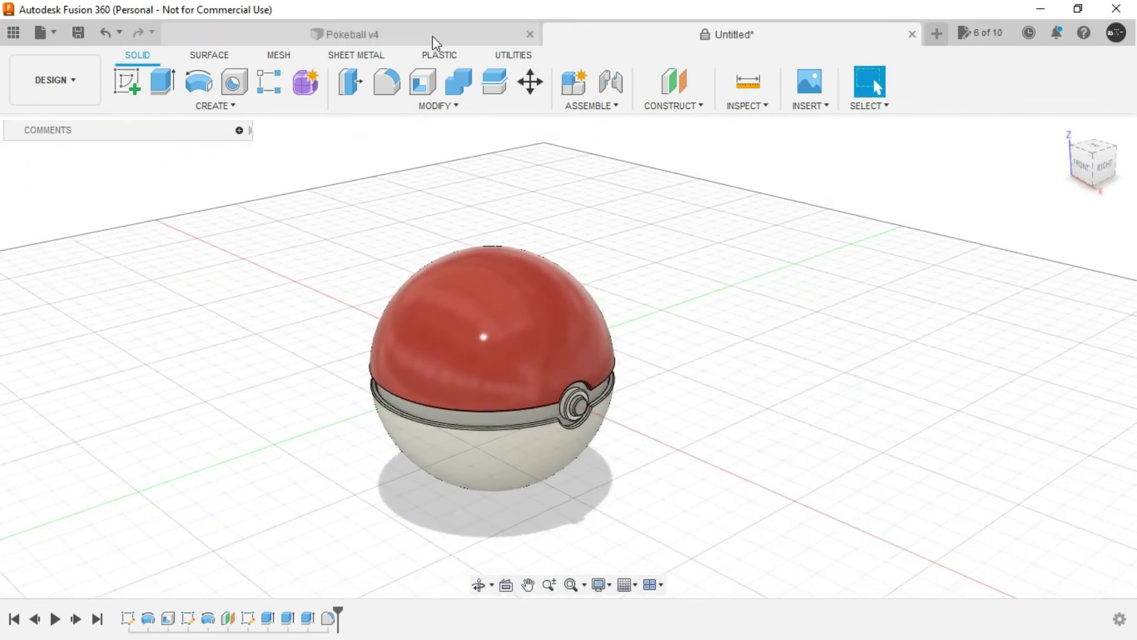
Examine the front button in the Pokeball v4 design and compare it closely with the button in the untitled design
click(432, 37)
scroll(654, 420, up, 4)
scroll(570, 180, up, 3)
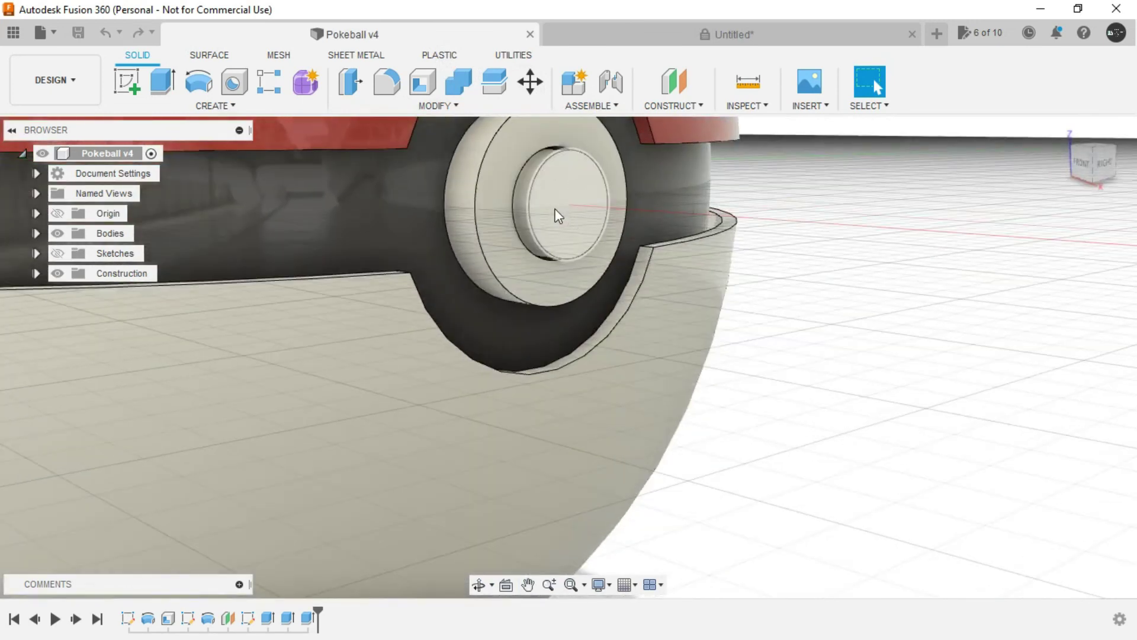
scroll(558, 213, down, 1)
scroll(561, 202, down, 6)
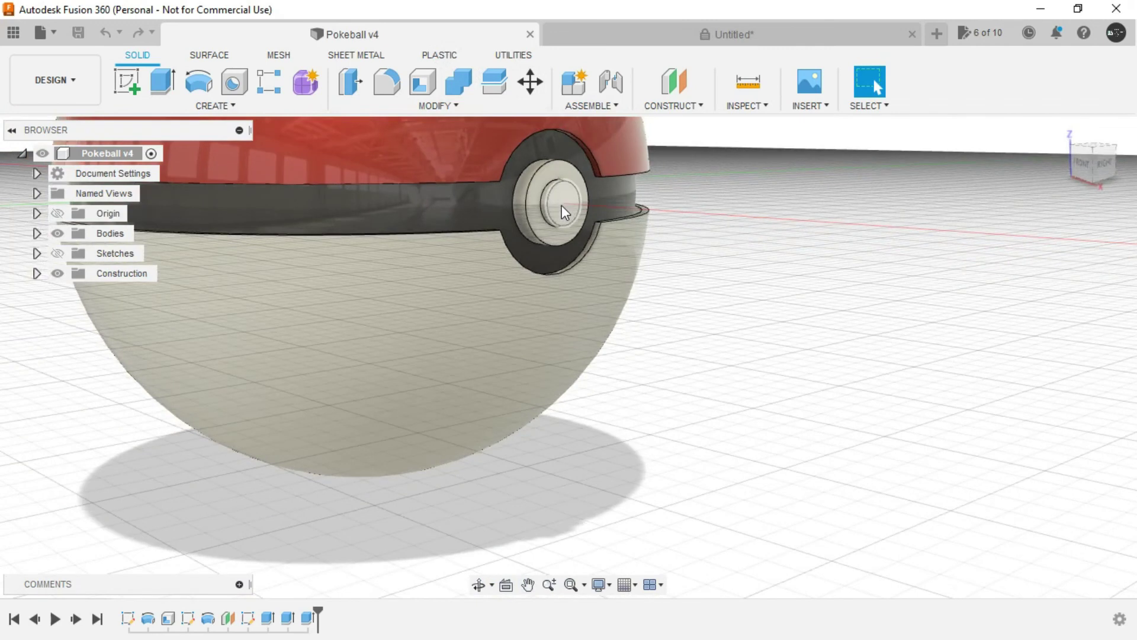
click(674, 32)
scroll(587, 403, up, 5)
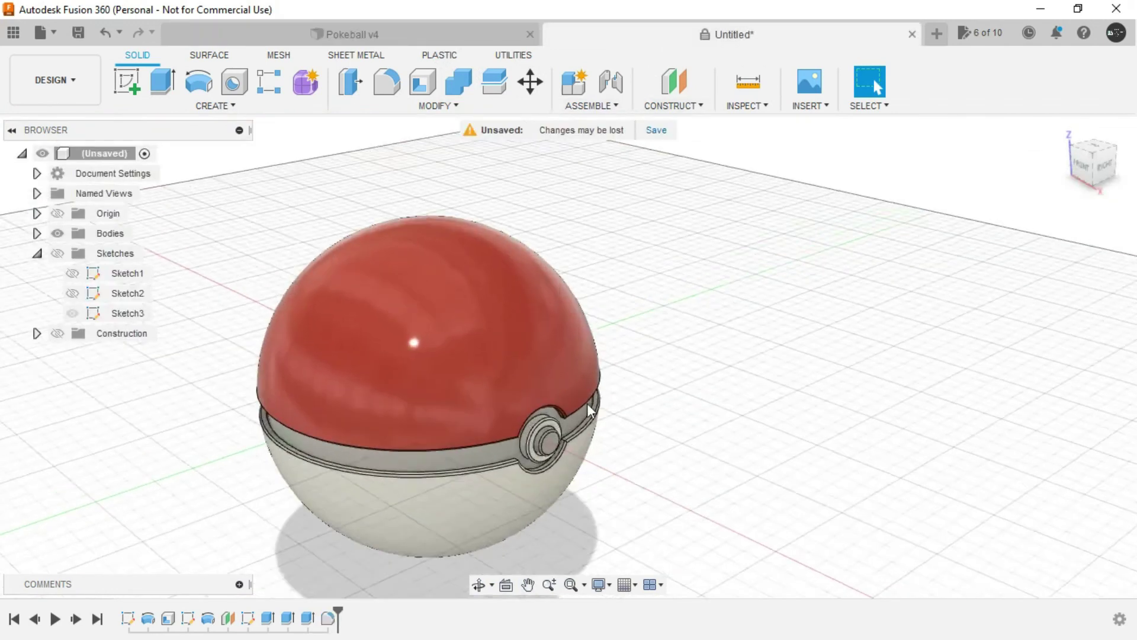
scroll(491, 416, up, 2)
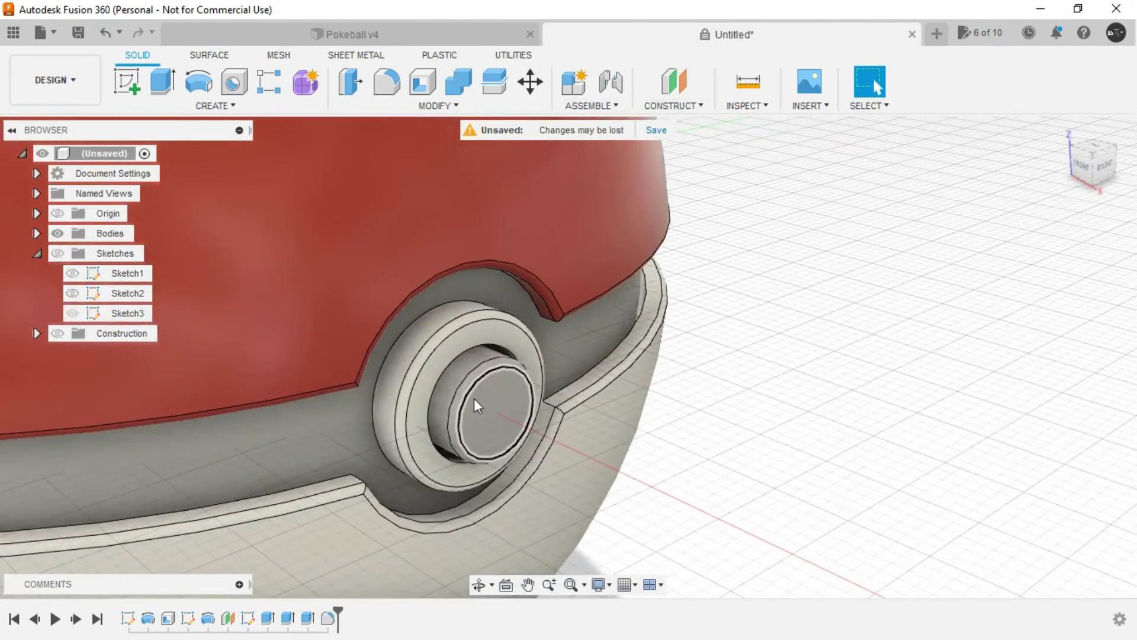
scroll(491, 407, up, 2)
scroll(324, 449, down, 5)
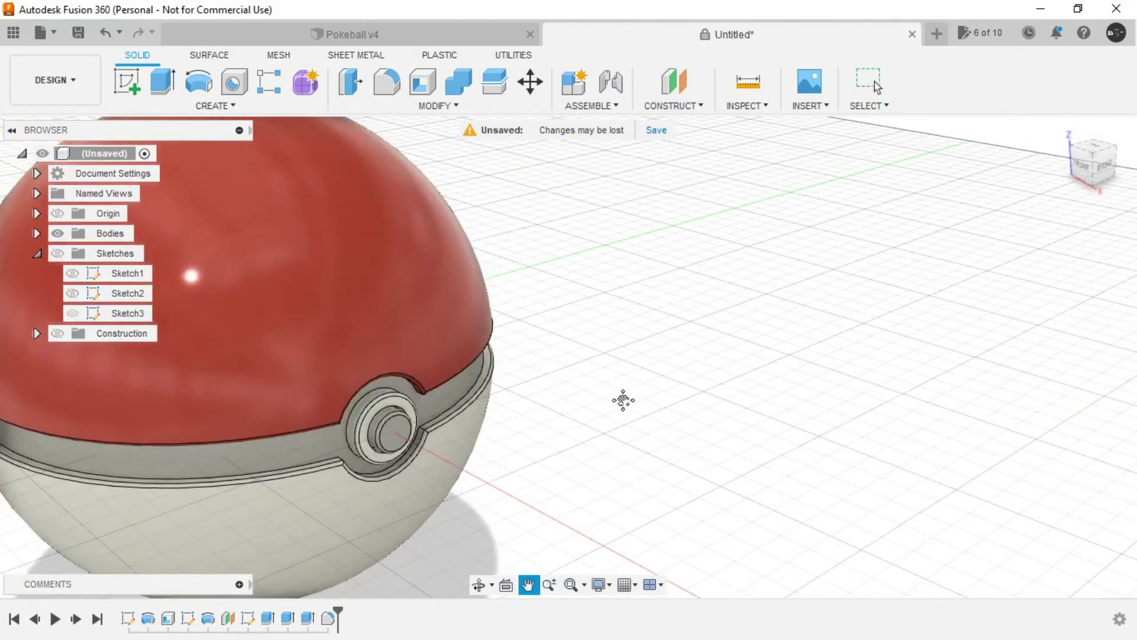
scroll(630, 391, up, 2)
scroll(630, 391, down, 4)
scroll(464, 436, up, 5)
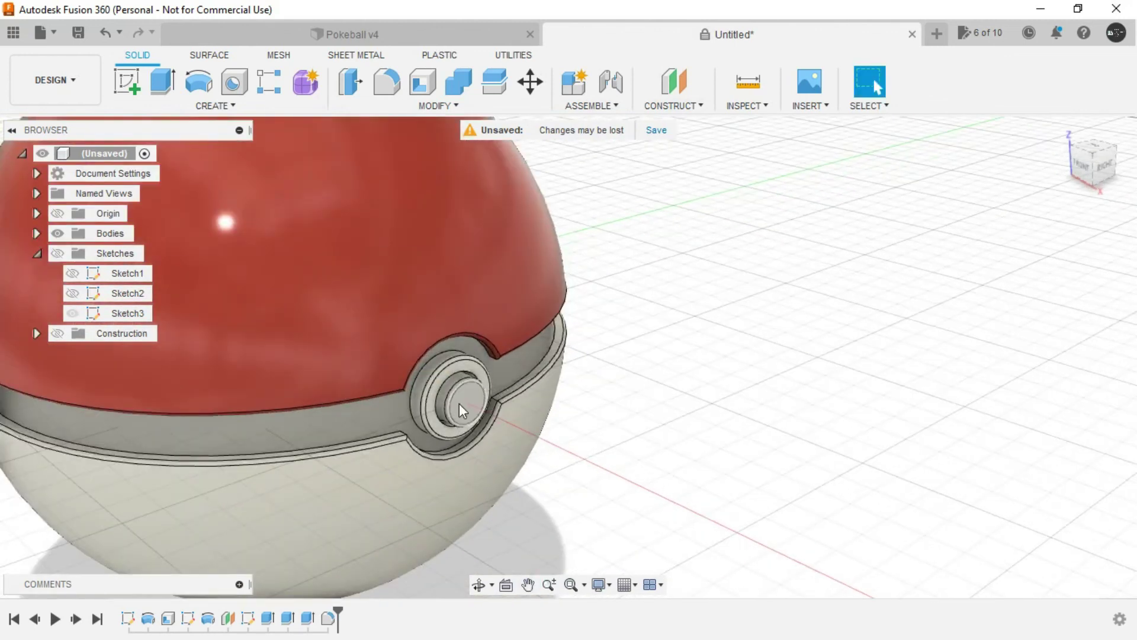
scroll(460, 399, up, 3)
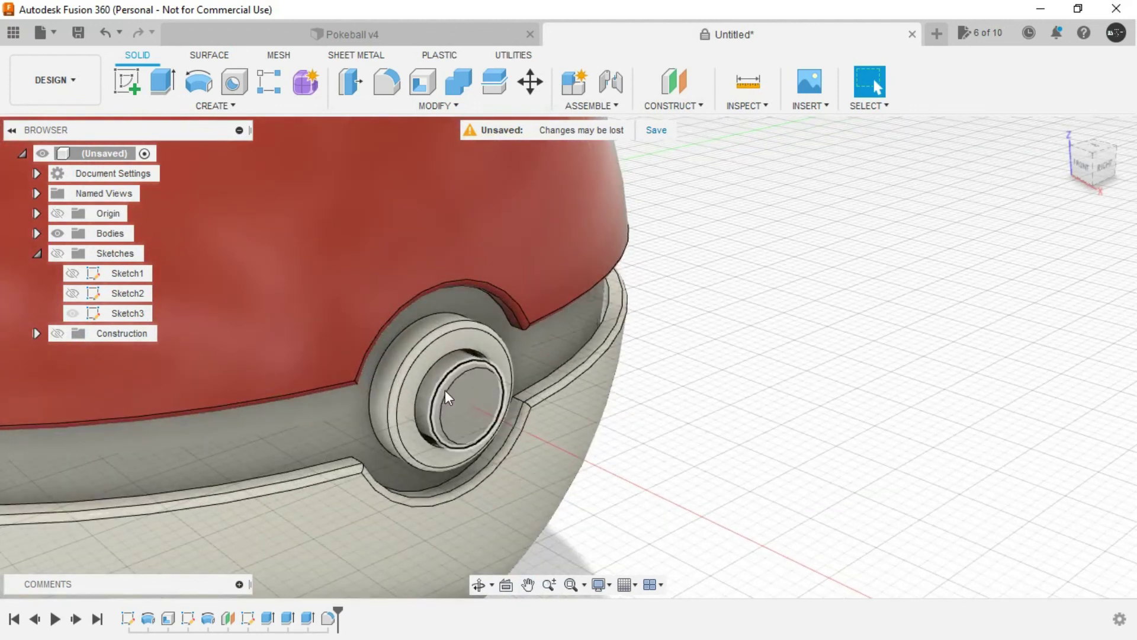
scroll(471, 408, down, 5)
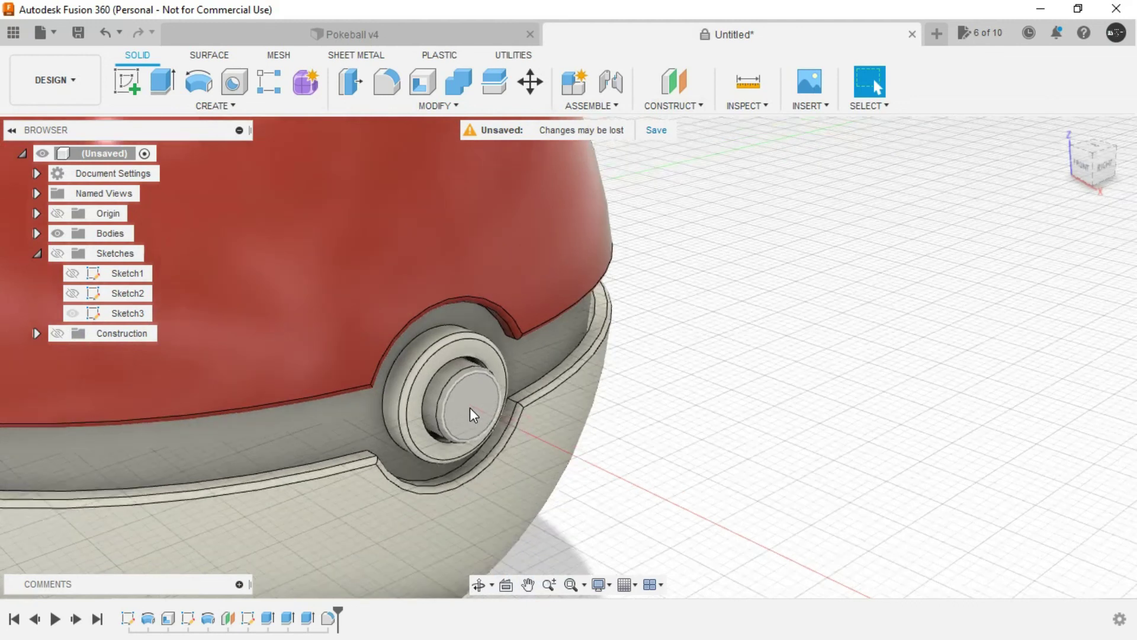
Edit the extrusion of the button's centre so that its operation is New Body
click(308, 619)
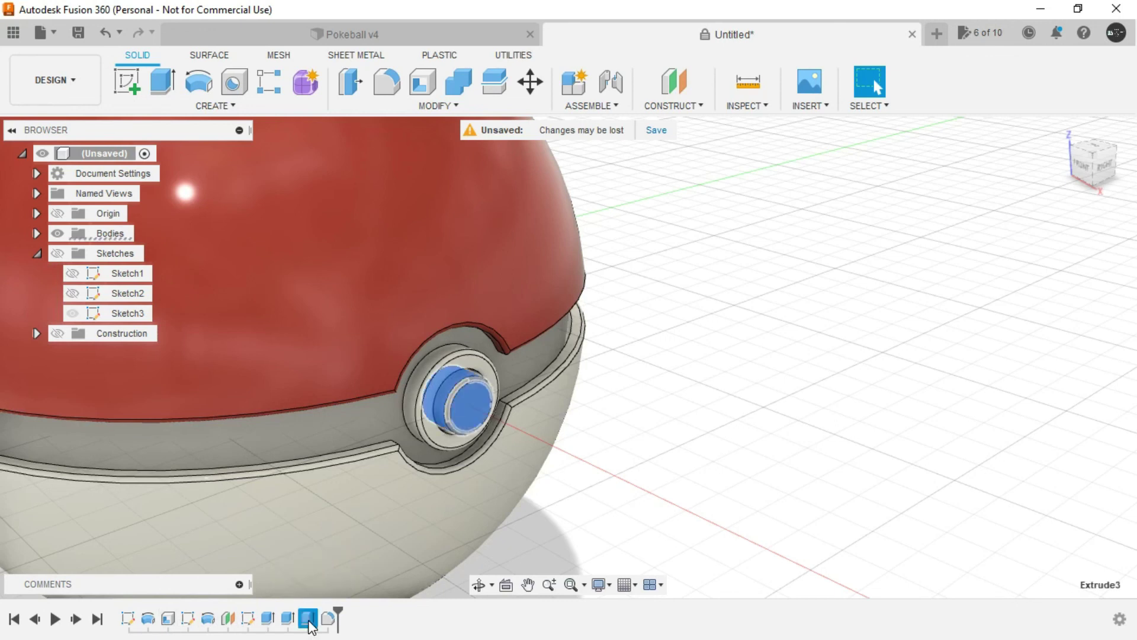
right_click(309, 621)
click(392, 449)
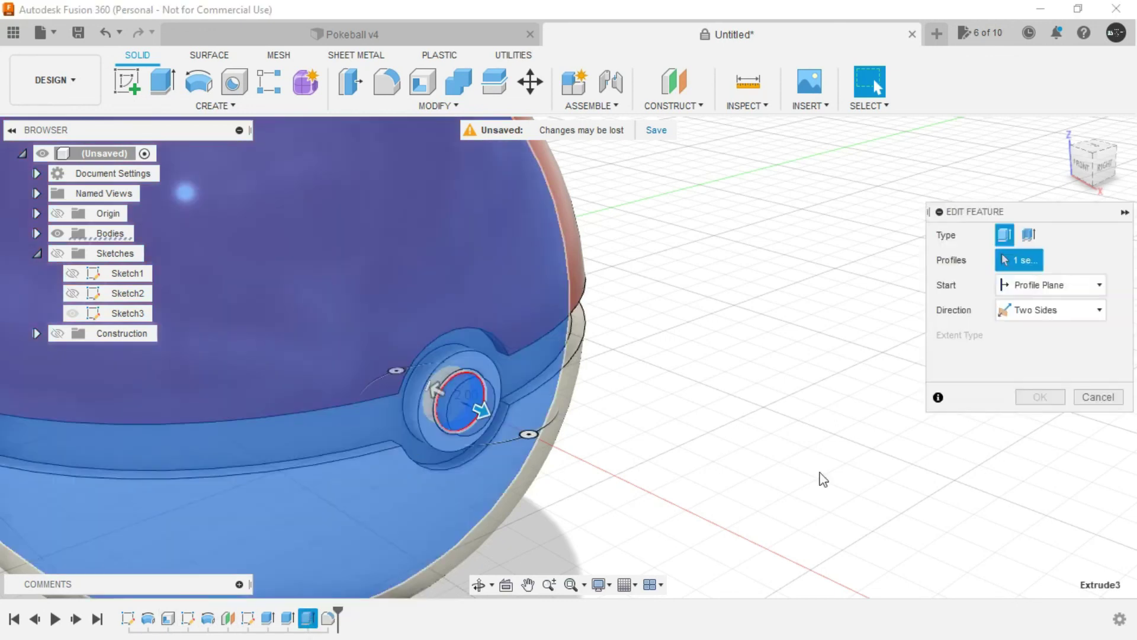
scroll(1029, 491, down, 3)
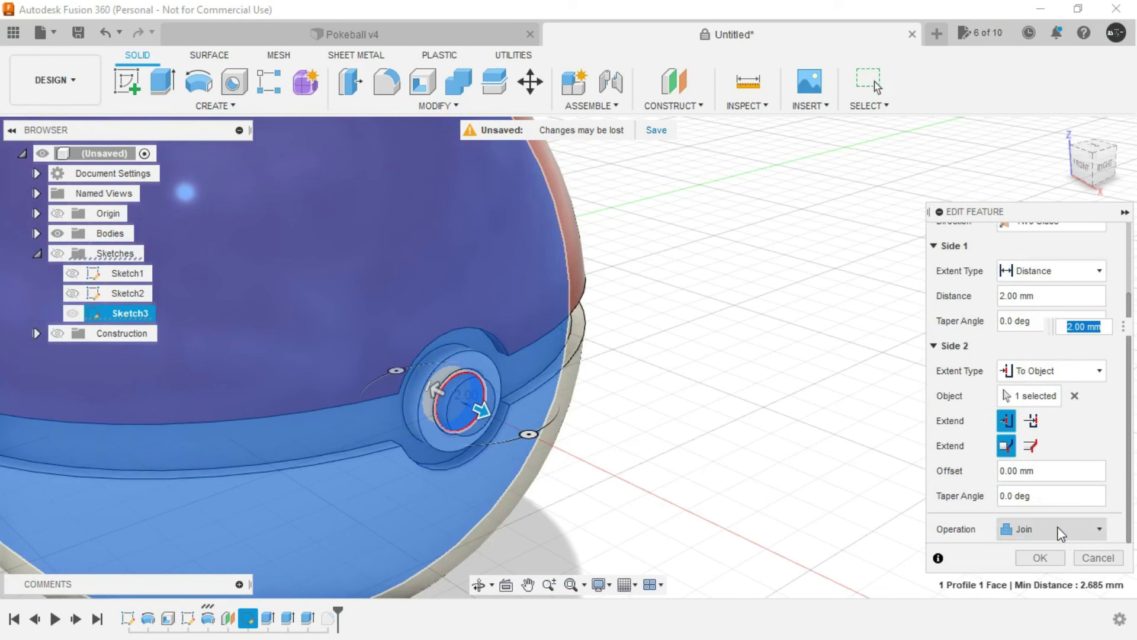
click(1029, 531)
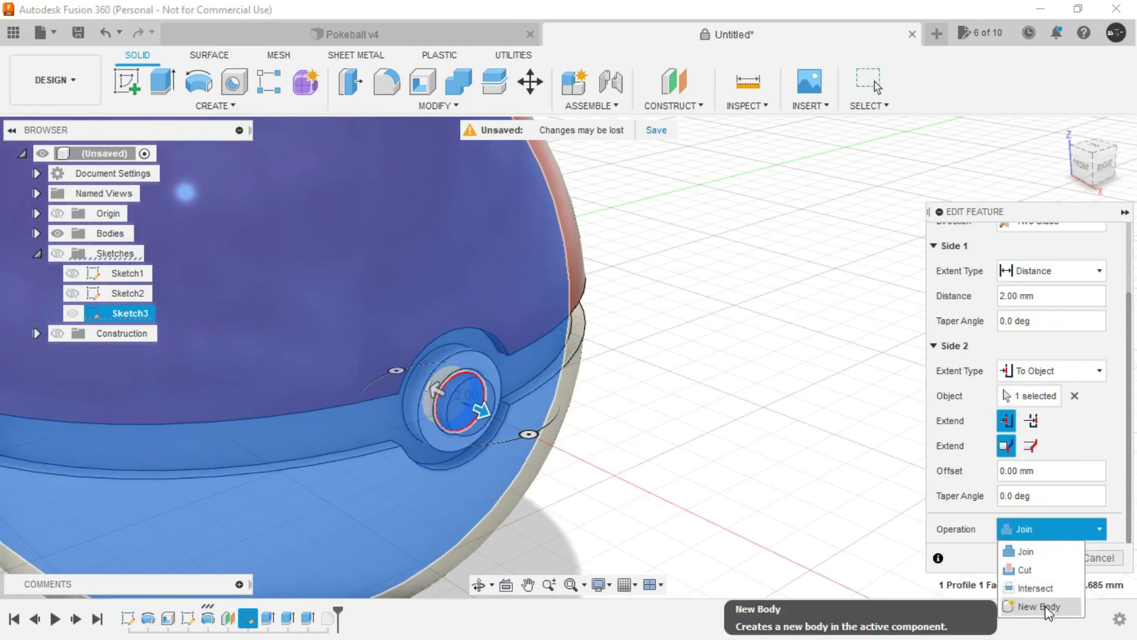
click(1041, 607)
click(1041, 555)
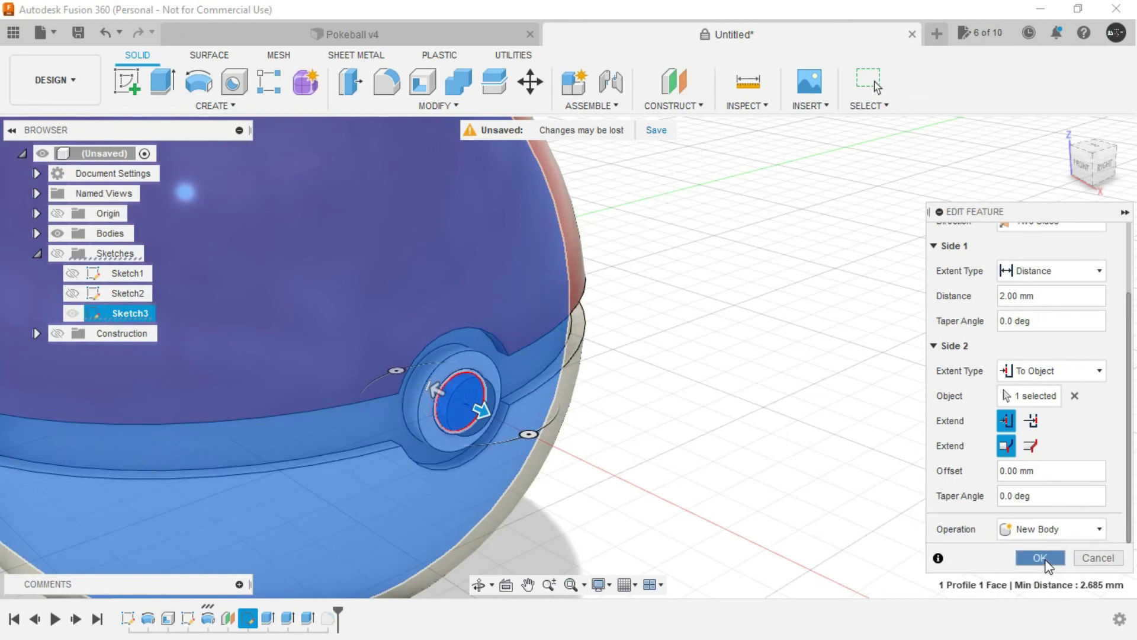
Apply the glossy white enamel paint already used in this design to the button's centre body and close the appearance settings
scroll(735, 459, down, 10)
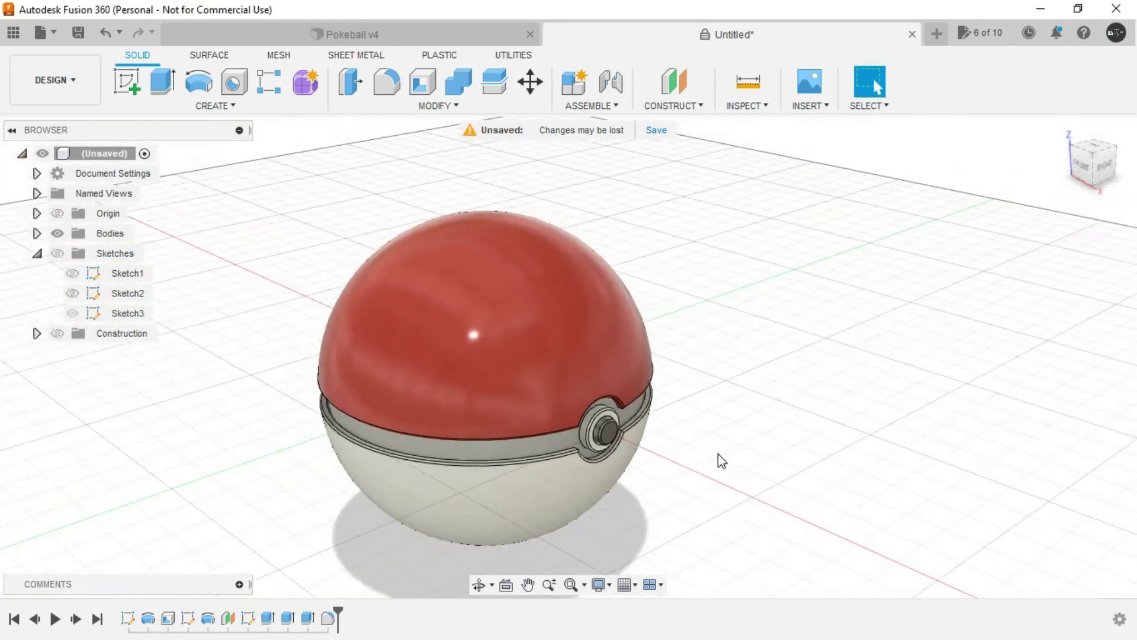
shift+middle_drag(718, 453, 628, 279)
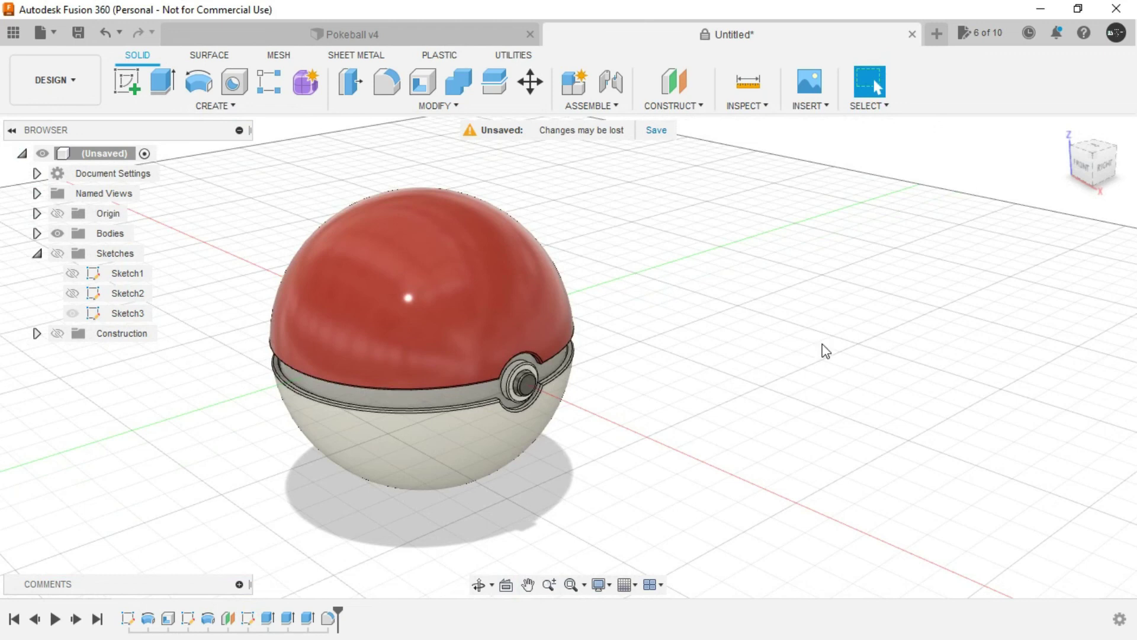
key(a)
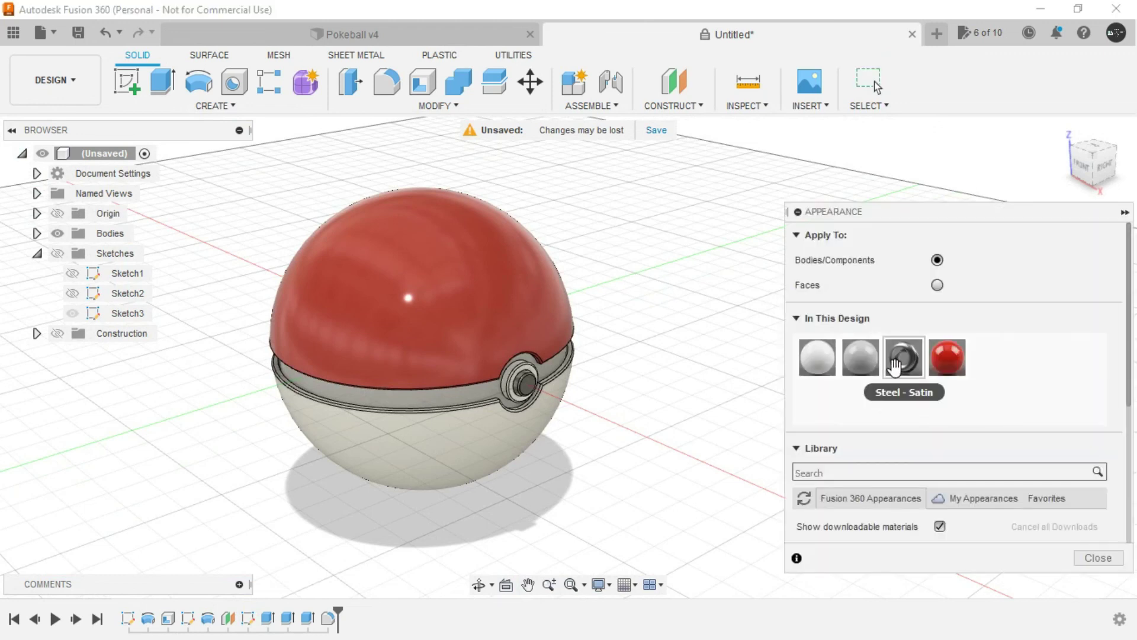
drag(827, 374, 527, 383)
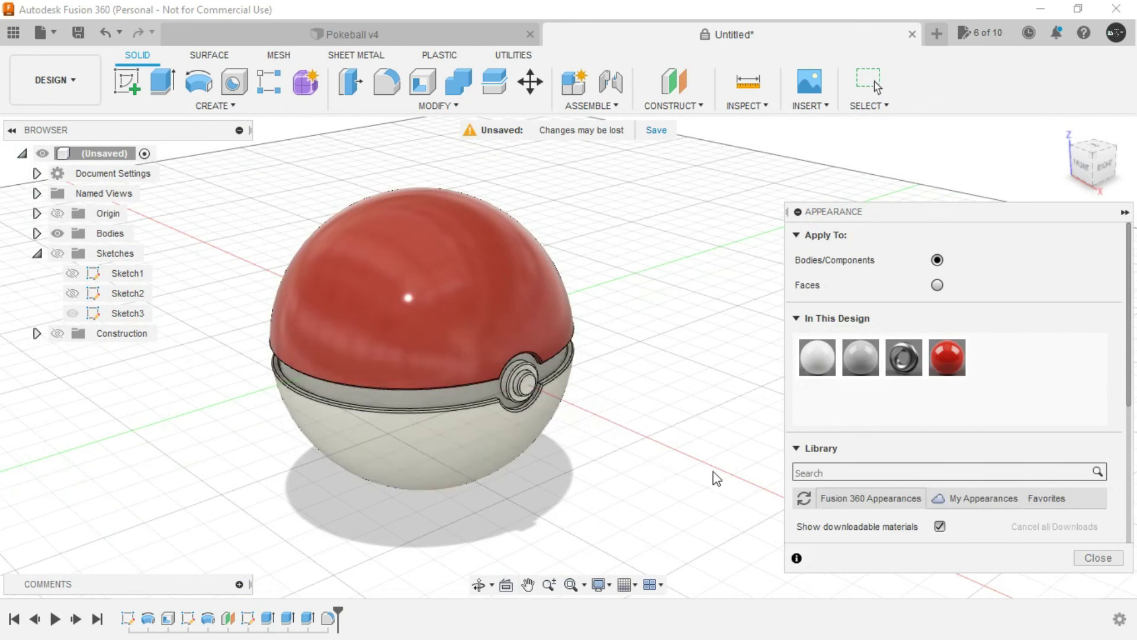
click(1098, 558)
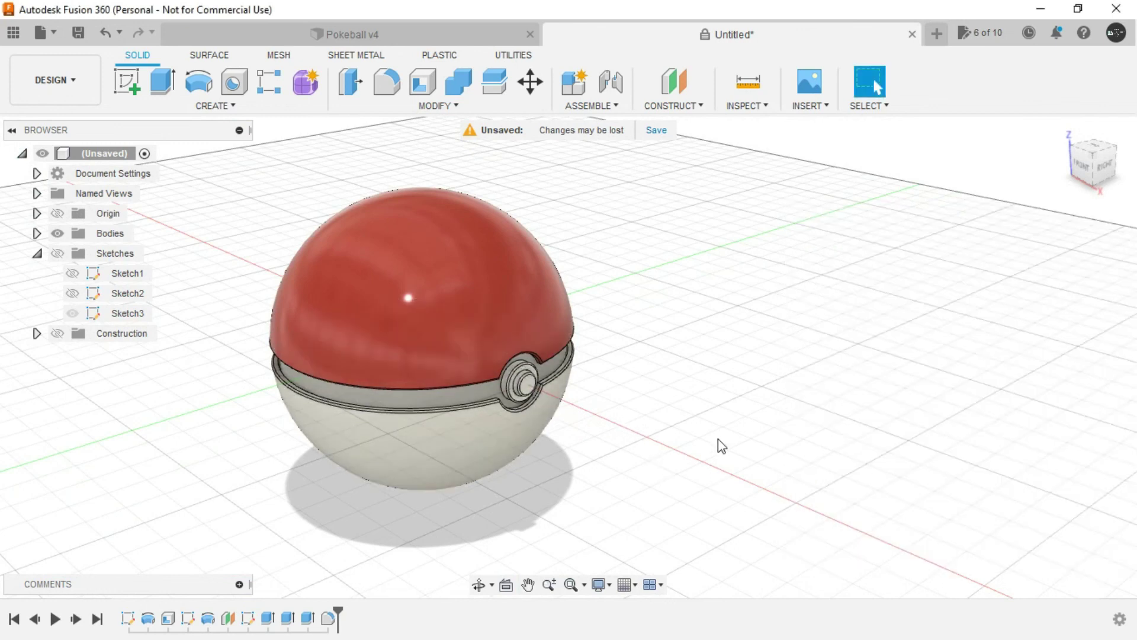
Switch to the Render workspace and orbit the Pokeball to a higher viewing angle
mouse_move(716, 444)
shift+middle_down()
mouse_move(686, 439)
mouse_move(675, 424)
mouse_move(731, 439)
shift+middle_up()
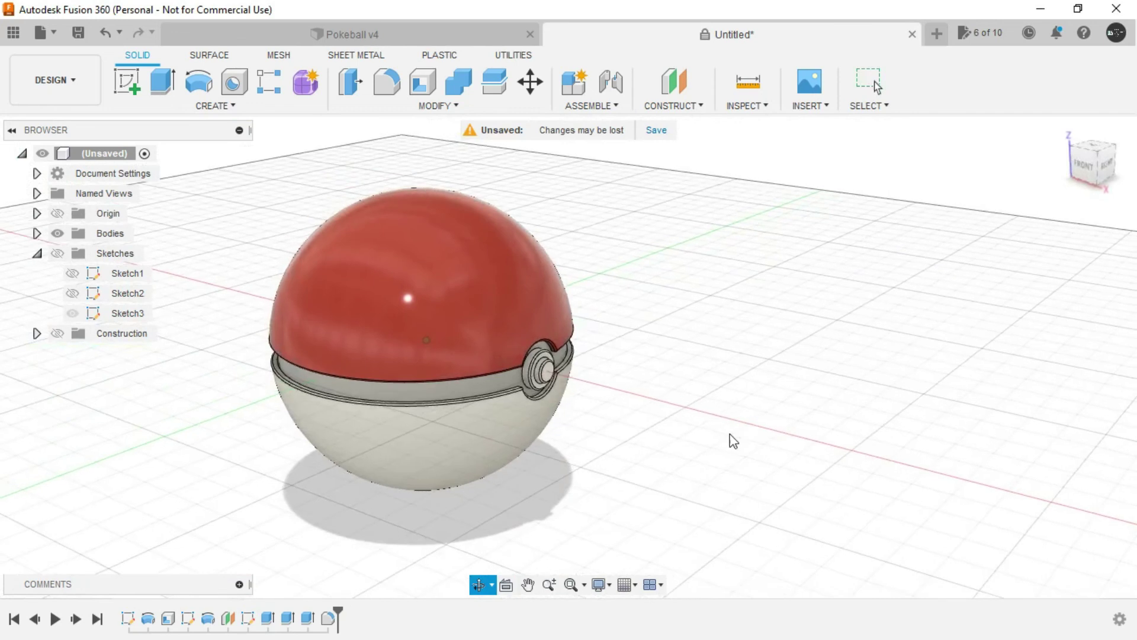
scroll(731, 439, down, 3)
click(76, 95)
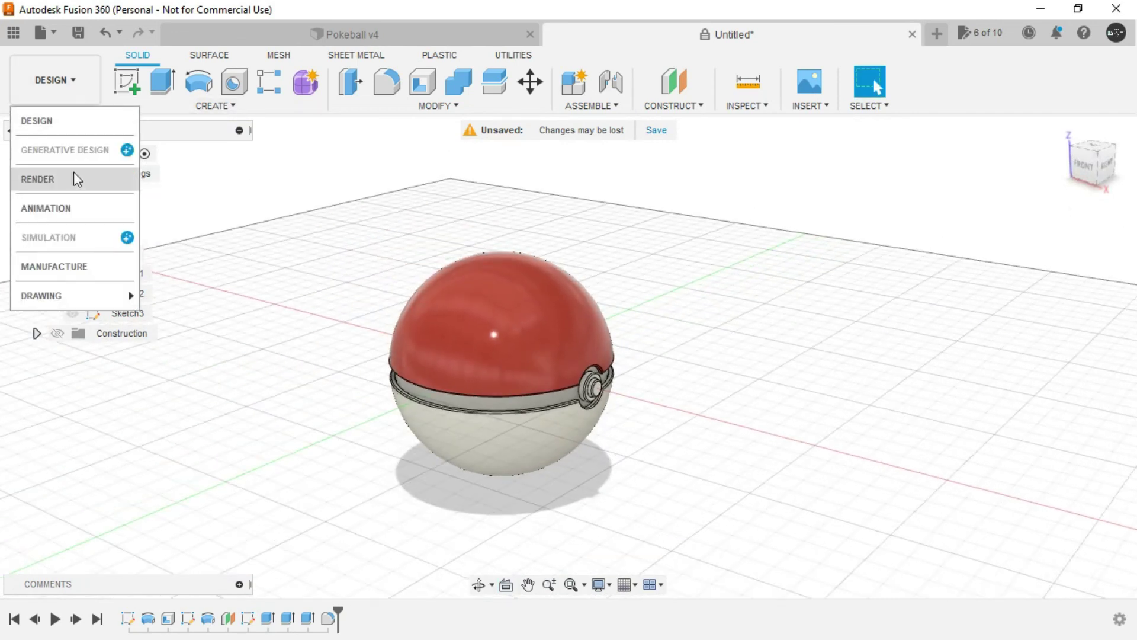
click(112, 183)
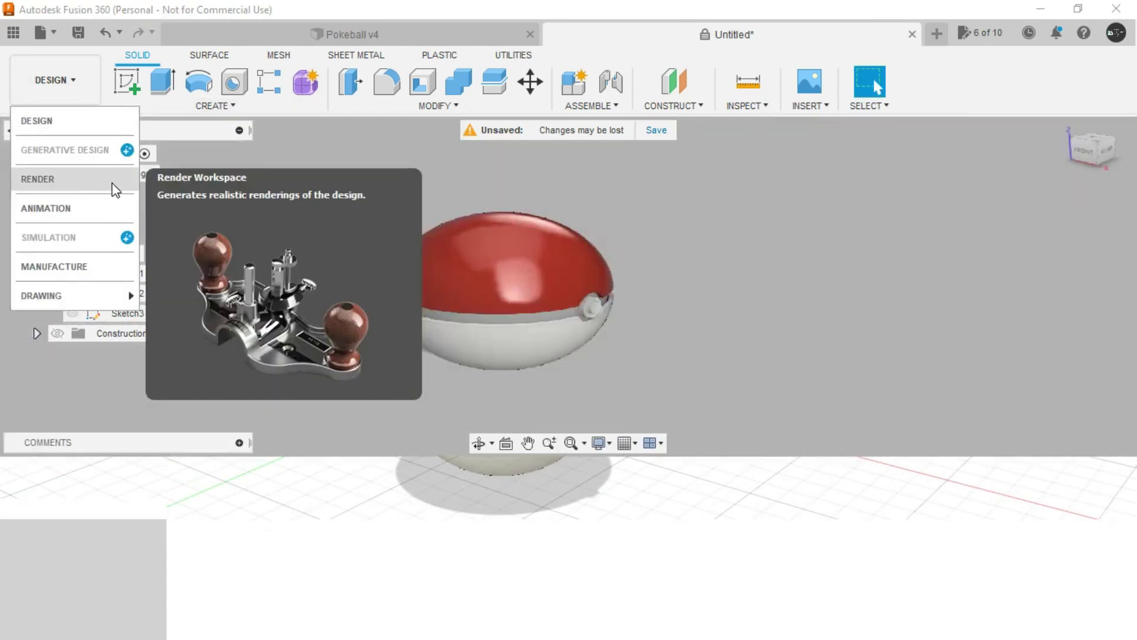
shift+middle_drag(727, 374, 662, 395)
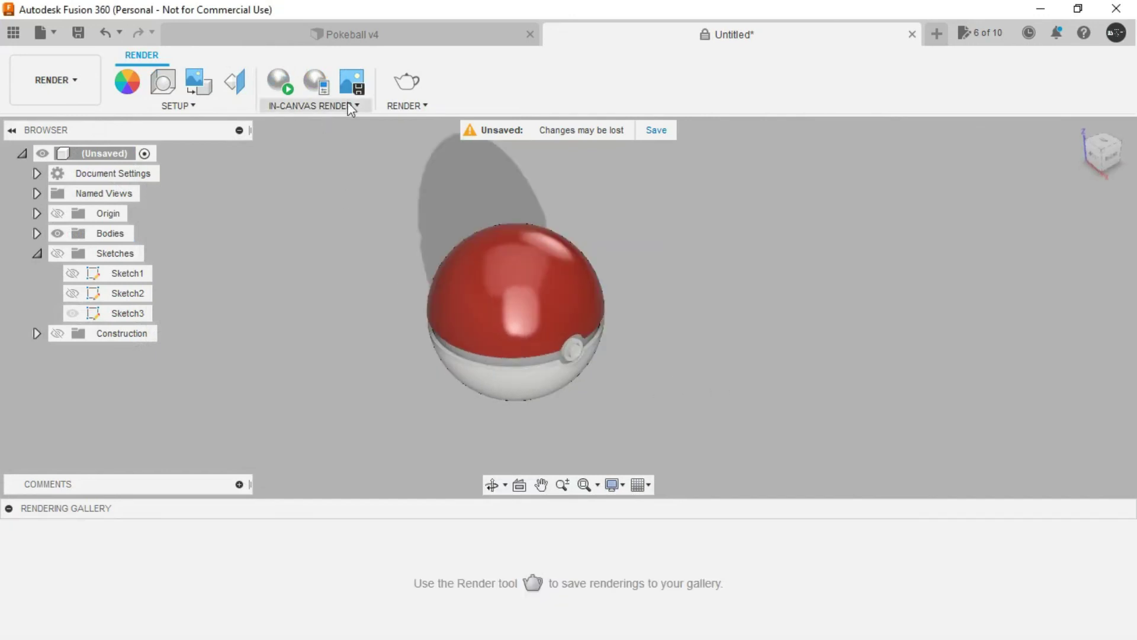